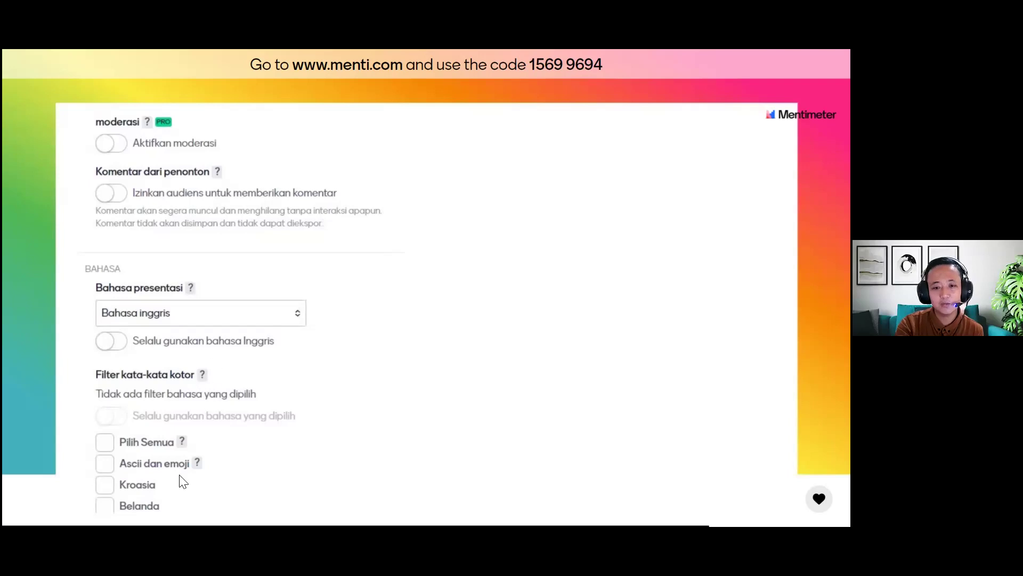
Page through the presentation's slides on sharing and presenting up to the closing TERIMA KASIH slide.
{"action": "left_click", "coordinate": [294, 498]}
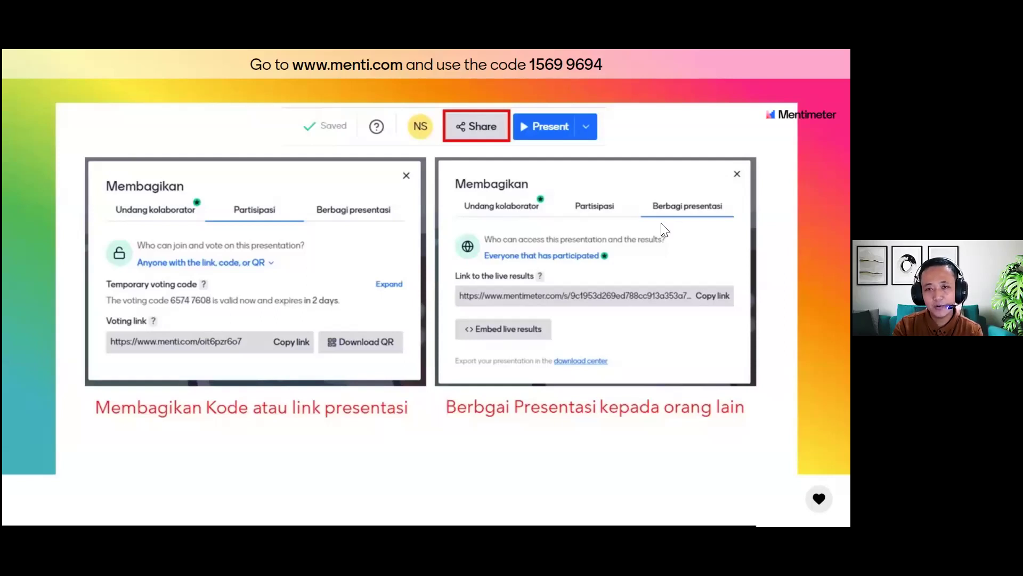
{"action": "key", "text": "Right"}
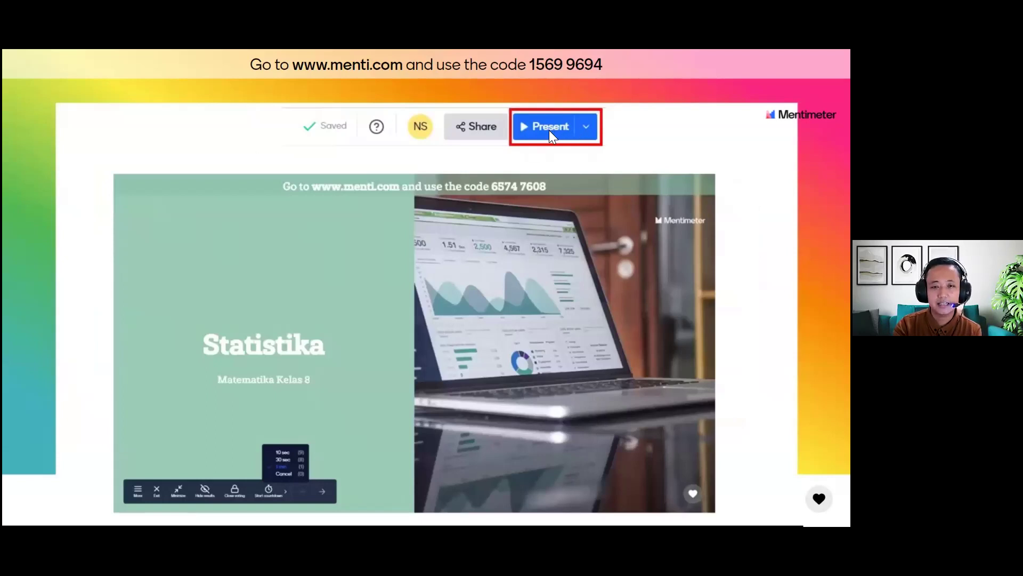
{"action": "key", "text": "Right"}
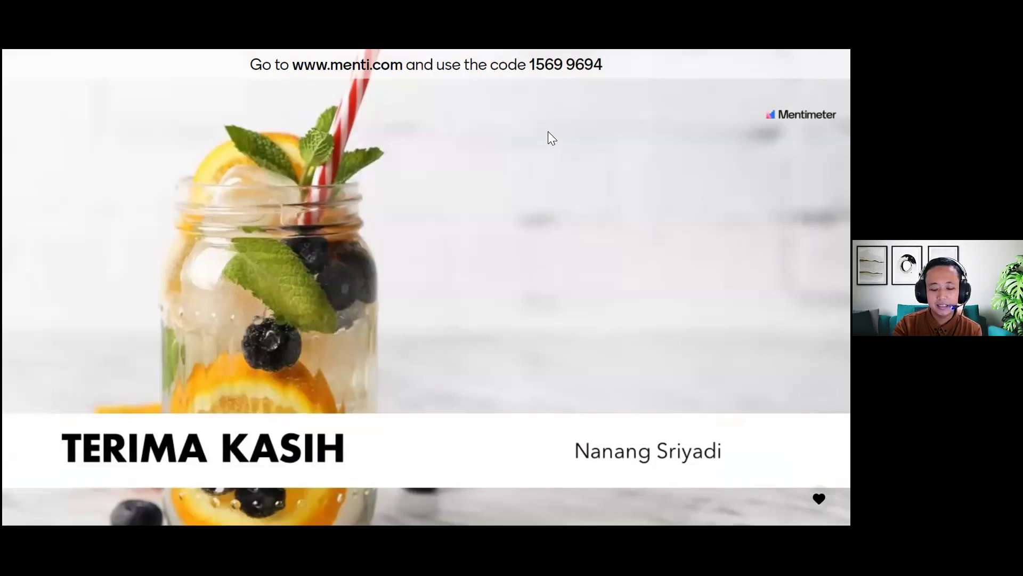
{"action": "key", "text": "Left"}
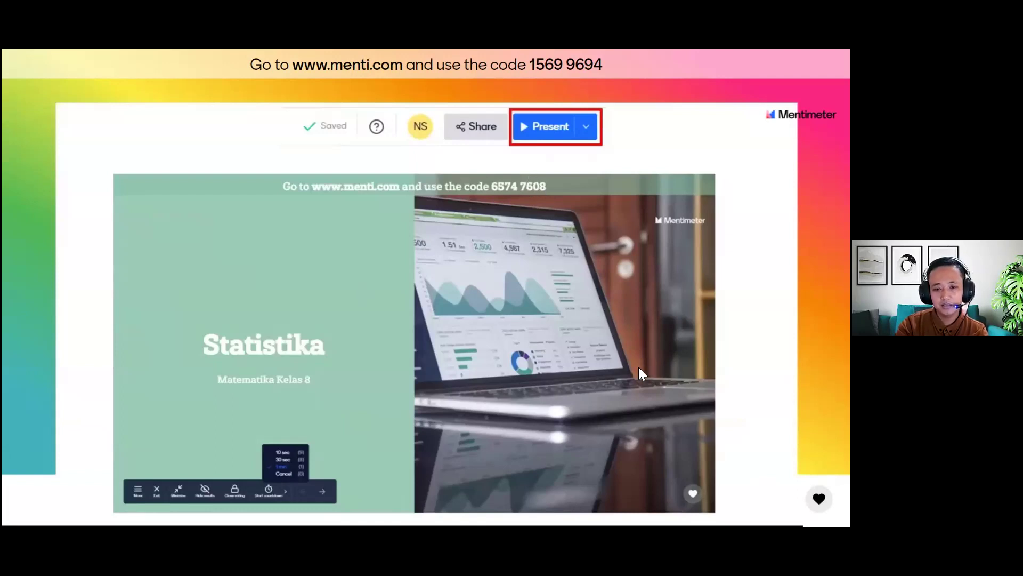
{"action": "key", "text": "Right"}
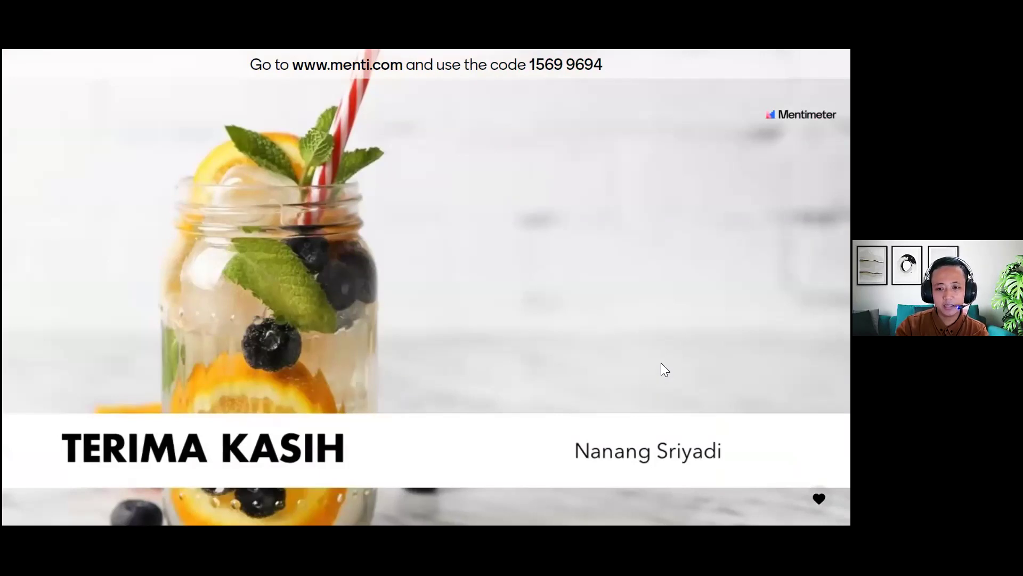
Exit the slideshow and go back to the editor of the Mentimeter hari kedua presentation.
{"action": "key", "text": "Escape"}
{"action": "left_click", "coordinate": [11, 83]}
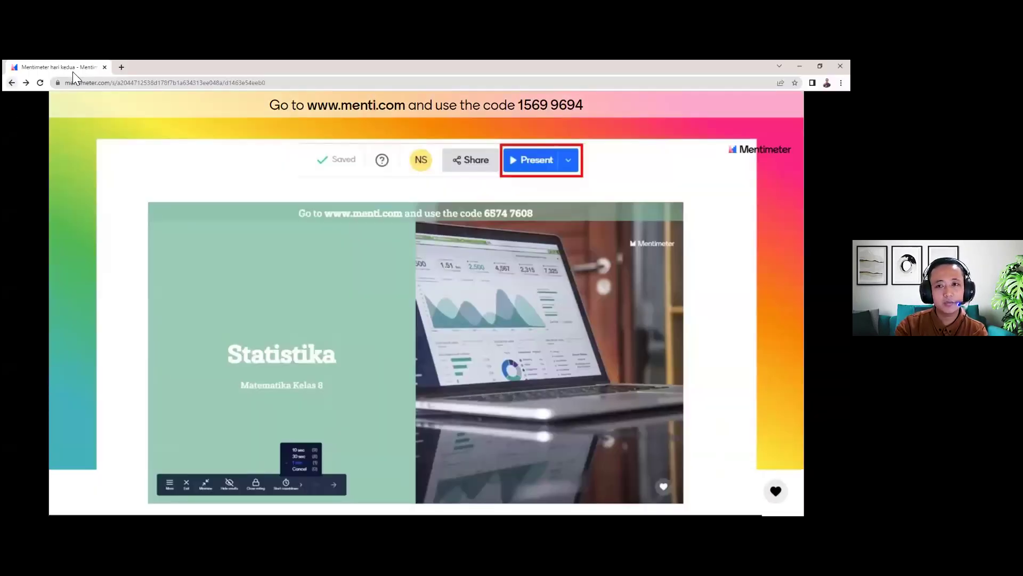
{"action": "left_click", "coordinate": [11, 83]}
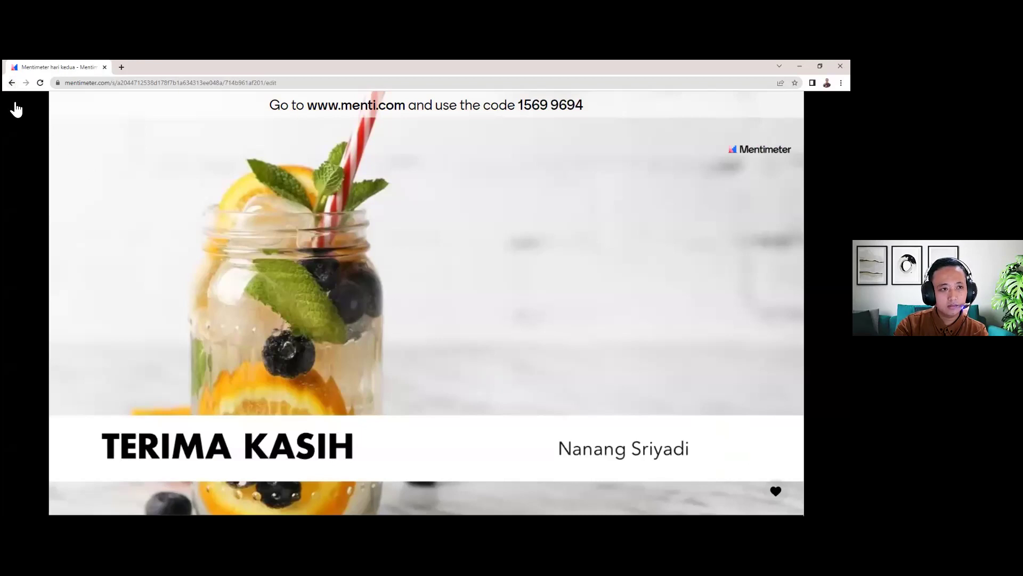
{"action": "left_click", "coordinate": [11, 83]}
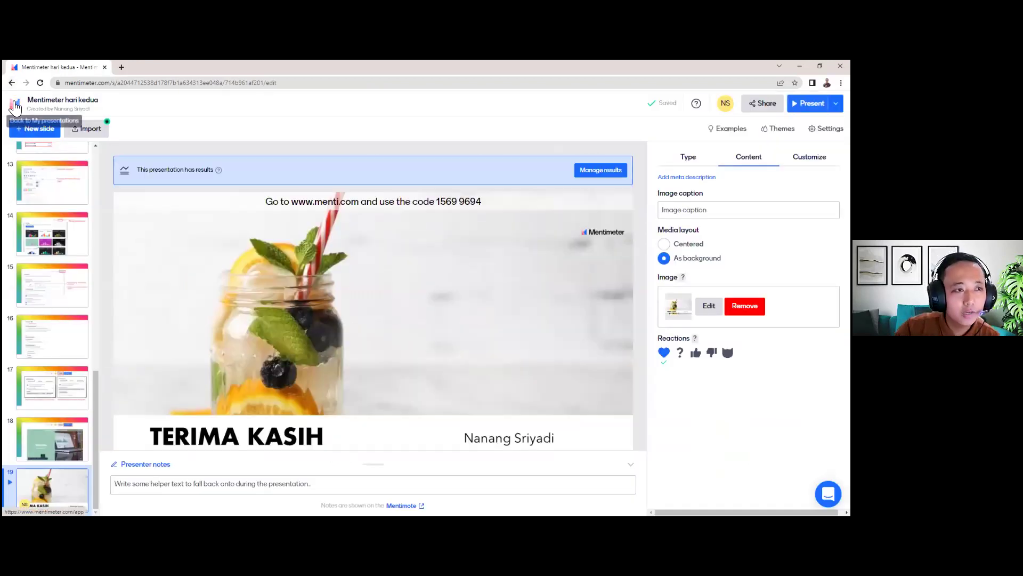
Return to the My presentations overview and translate the page to Indonesian.
{"action": "left_click", "coordinate": [13, 101]}
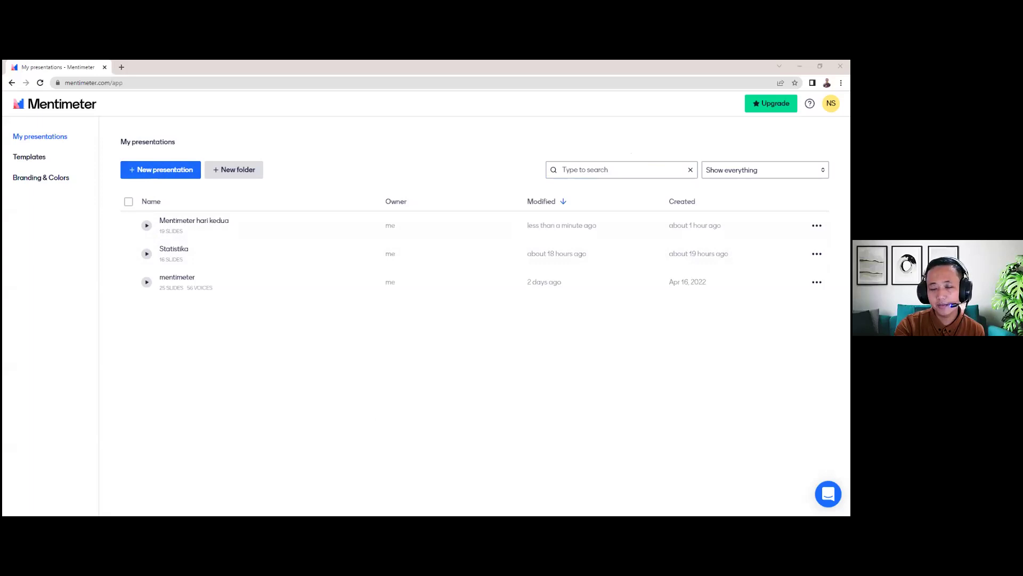
{"action": "right_click", "coordinate": [683, 133]}
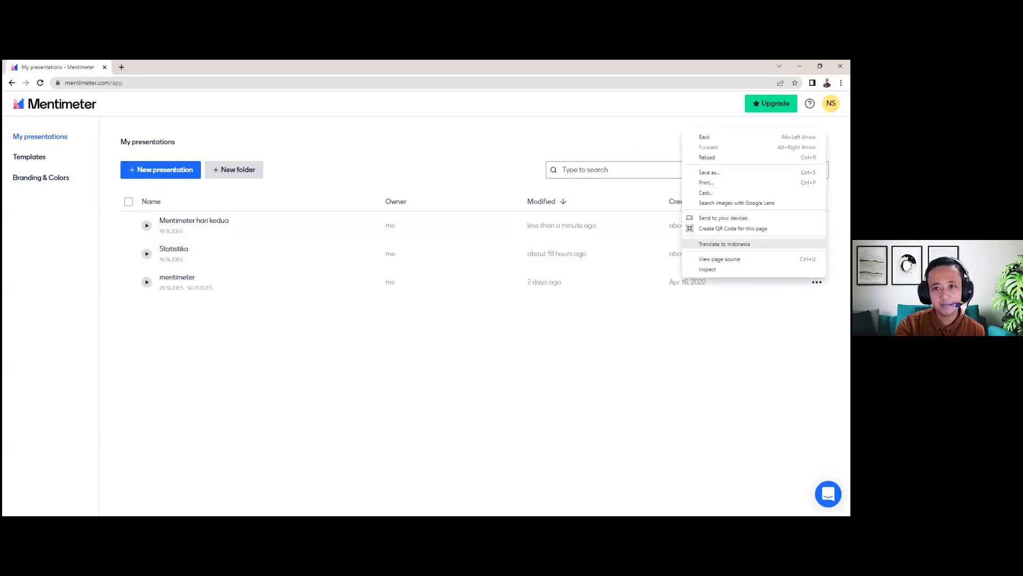
{"action": "left_click", "coordinate": [724, 243]}
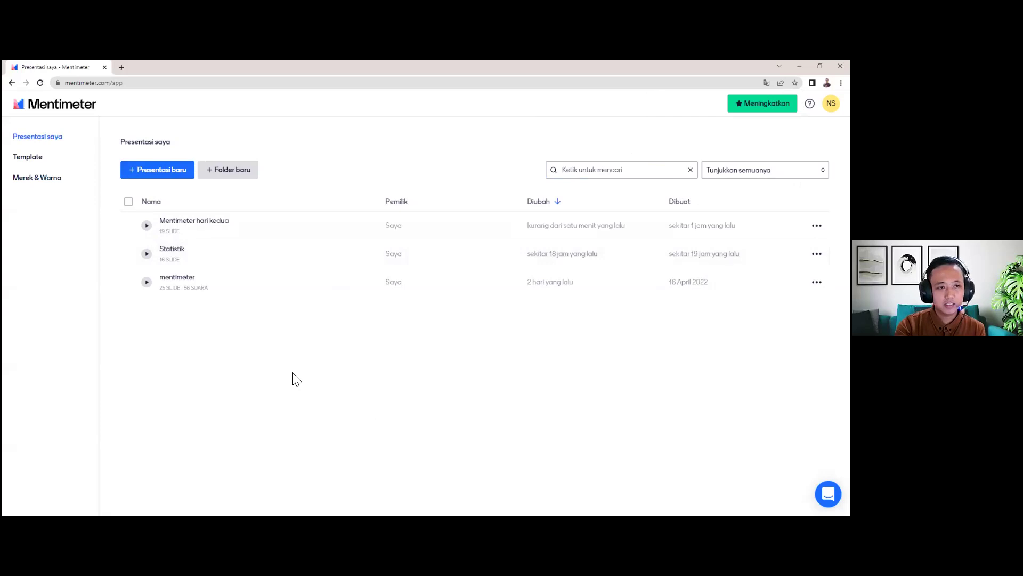
Create a new presentation named "Presentasi hari kedua GII".
{"action": "left_click", "coordinate": [159, 171]}
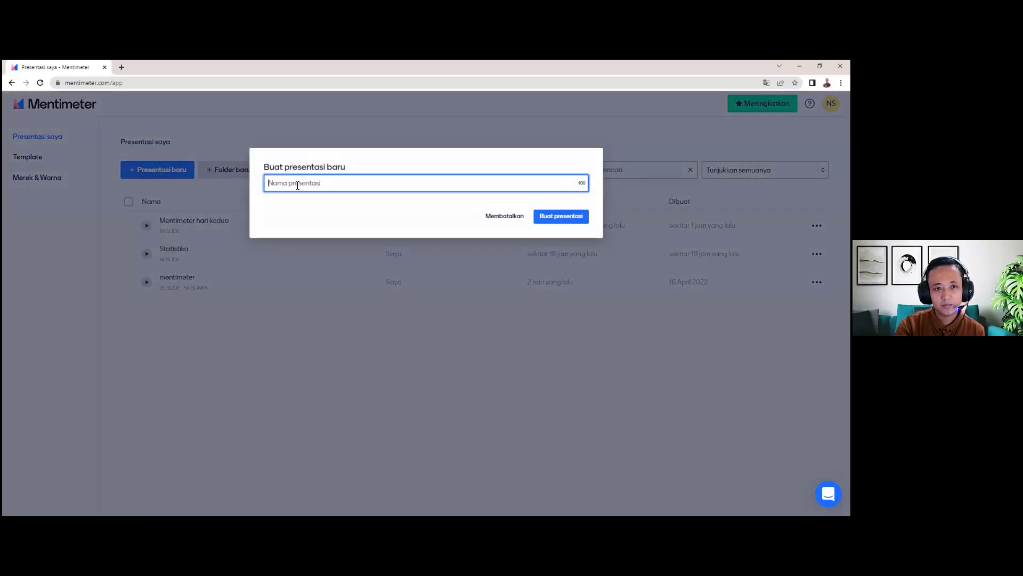
{"action": "type", "text": "P"}
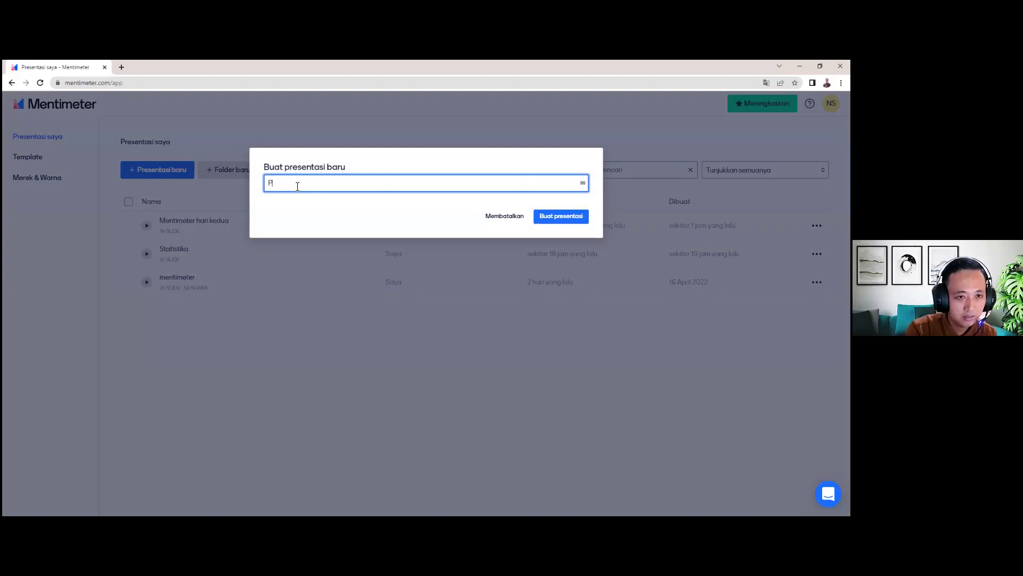
{"action": "type", "text": "resentasi hari kedua "}
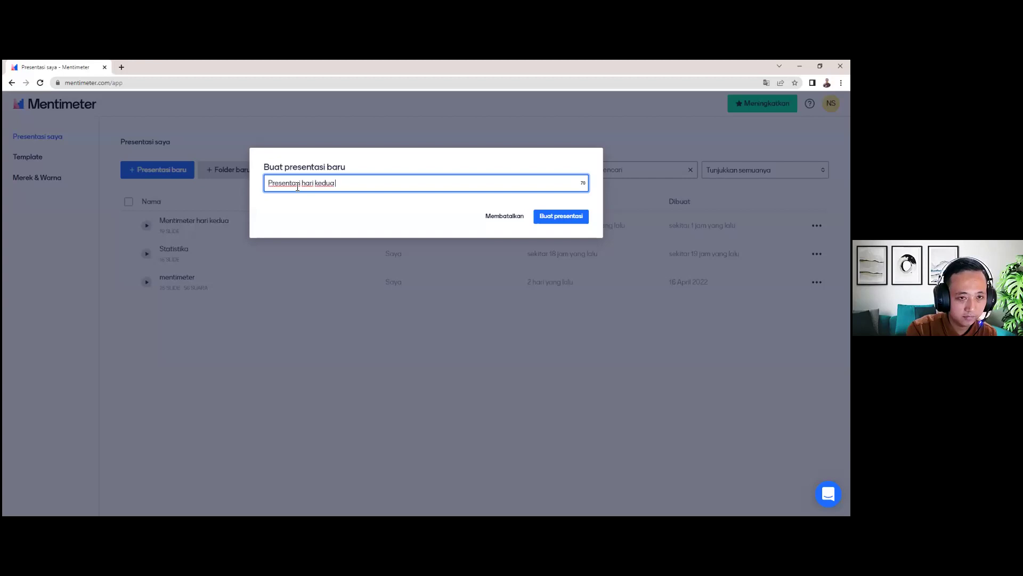
{"action": "type", "text": "GII"}
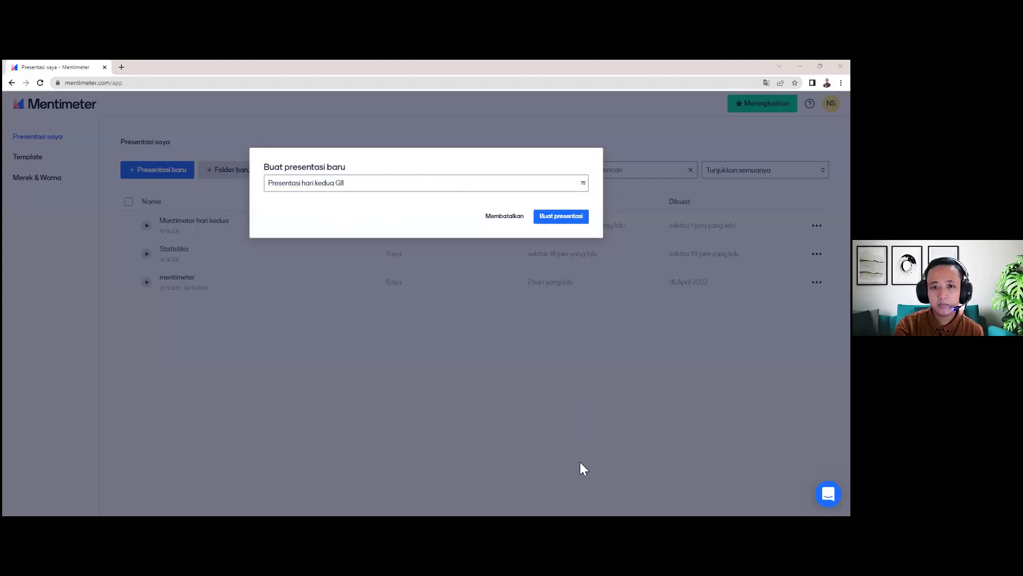
{"action": "left_click", "coordinate": [561, 215]}
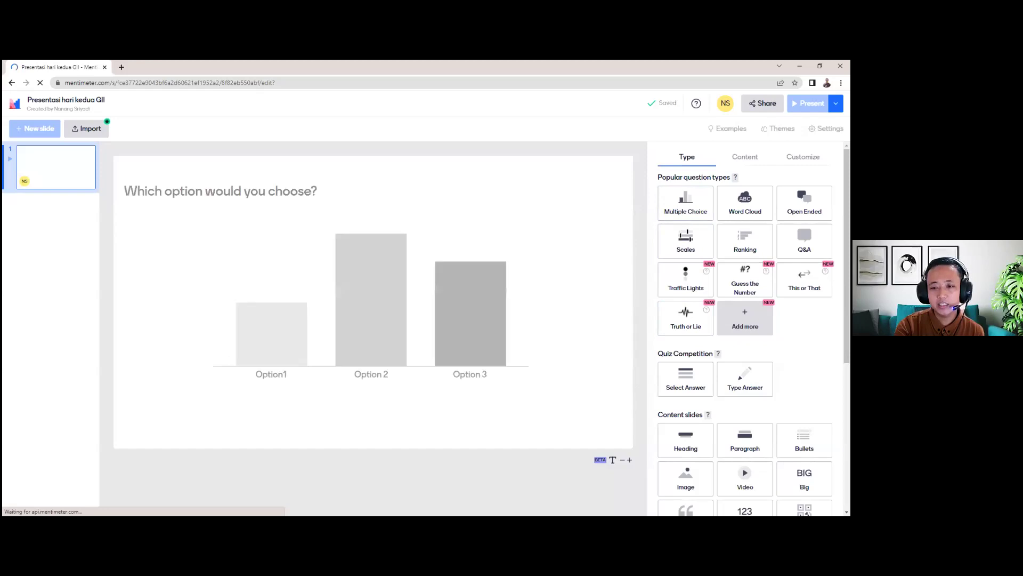
Browse the available slide types and open the Slide Library from the content slides section.
{"action": "scroll", "coordinate": [682, 245], "scroll_direction": "down", "scroll_amount": 1}
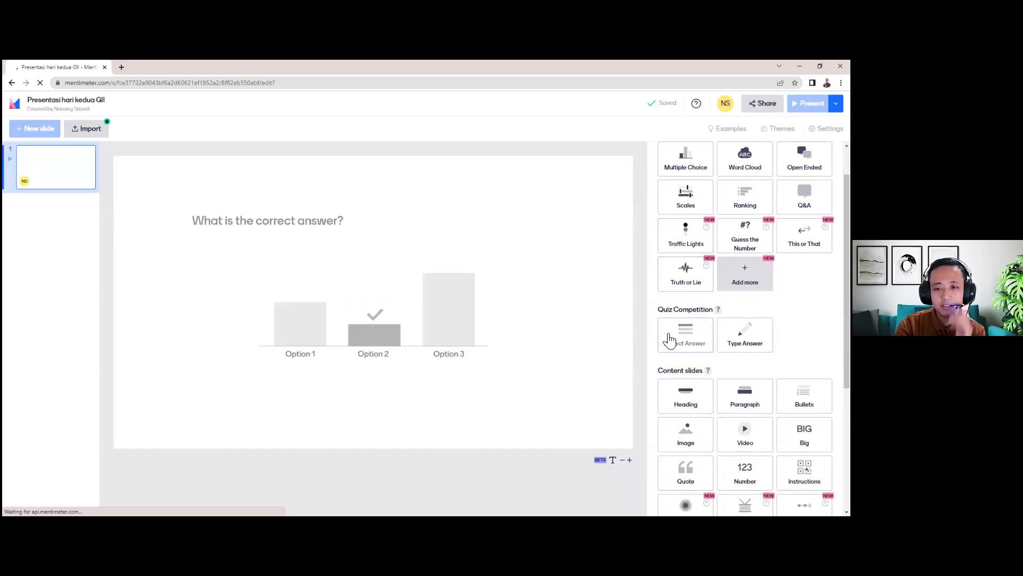
{"action": "scroll", "coordinate": [669, 351], "scroll_direction": "down", "scroll_amount": 3}
{"action": "scroll", "coordinate": [669, 357], "scroll_direction": "down", "scroll_amount": 1}
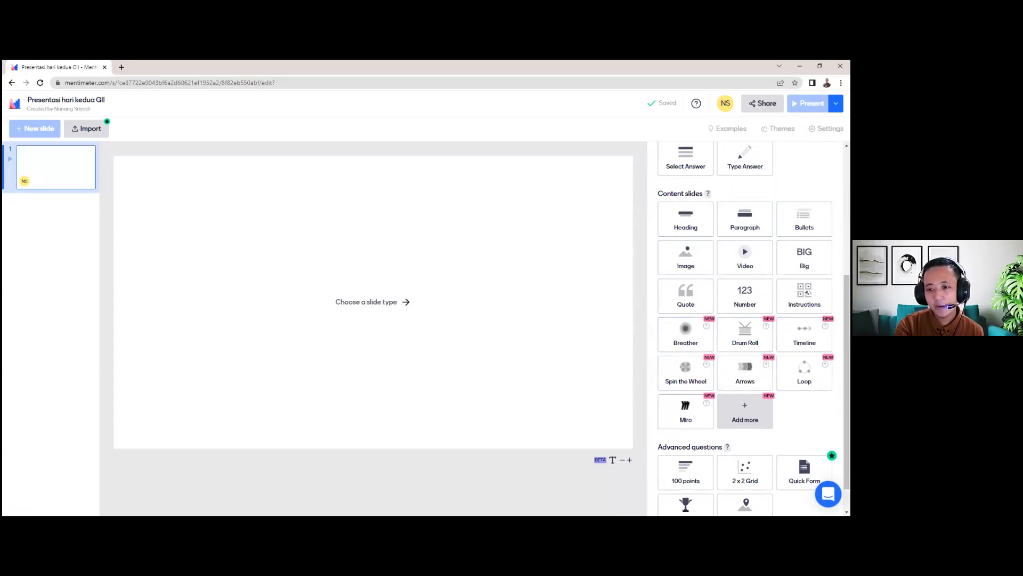
{"action": "left_click", "coordinate": [744, 410]}
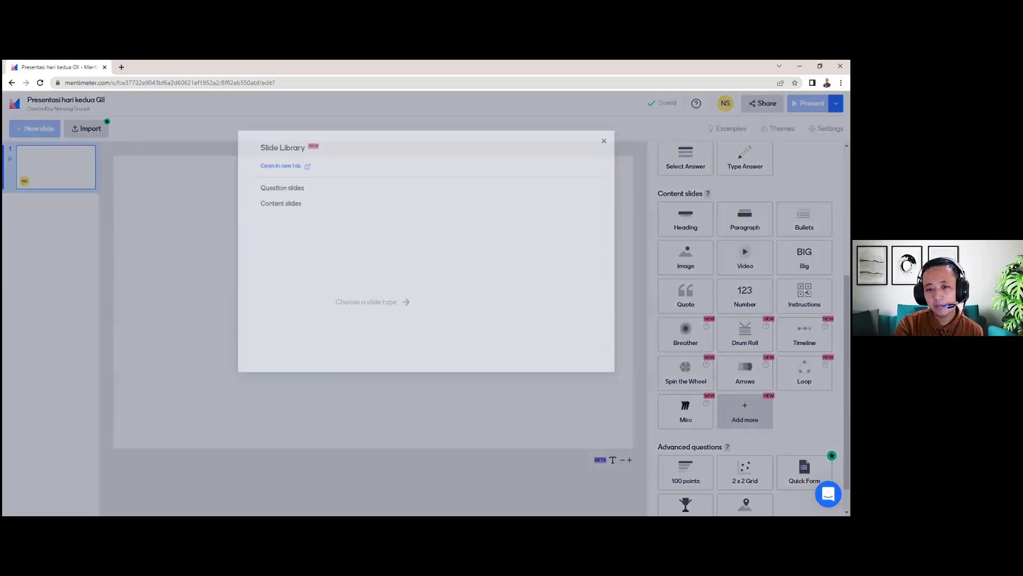
{"action": "mouse_move", "coordinate": [312, 247]}
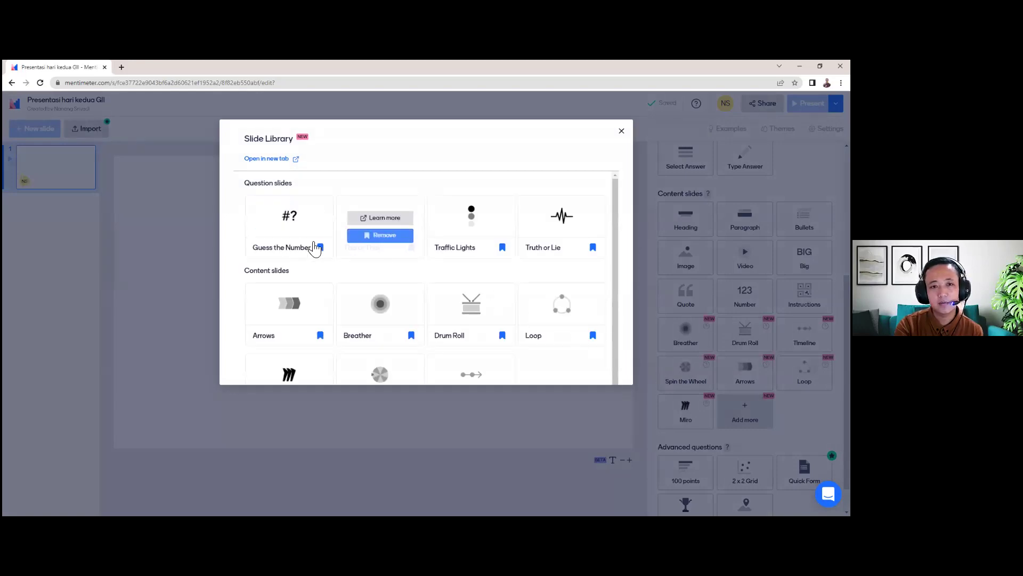
Remove the Guess the Number slide type in the Slide Library and add it back.
{"action": "left_click", "coordinate": [290, 238]}
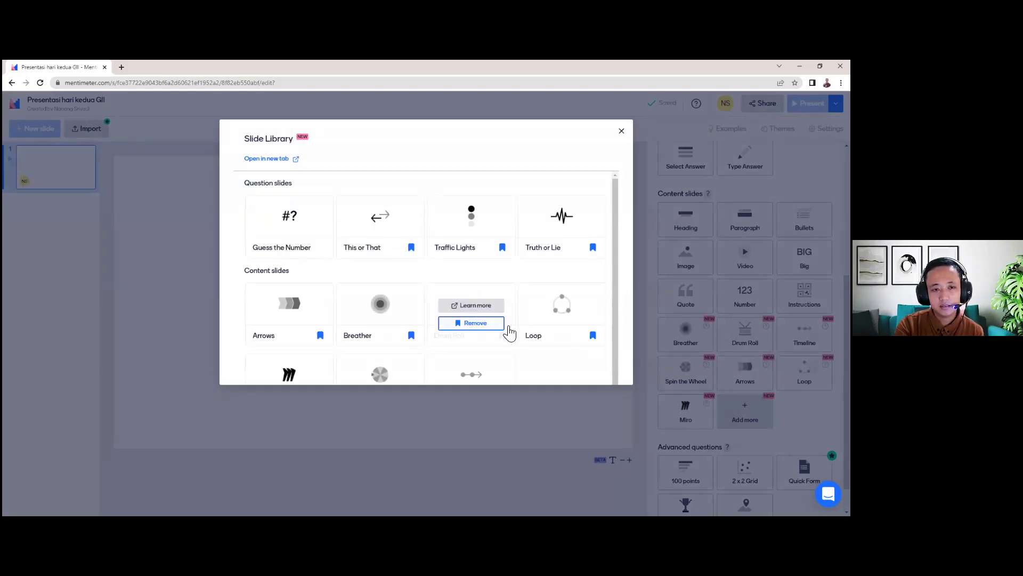
{"action": "left_click", "coordinate": [290, 238]}
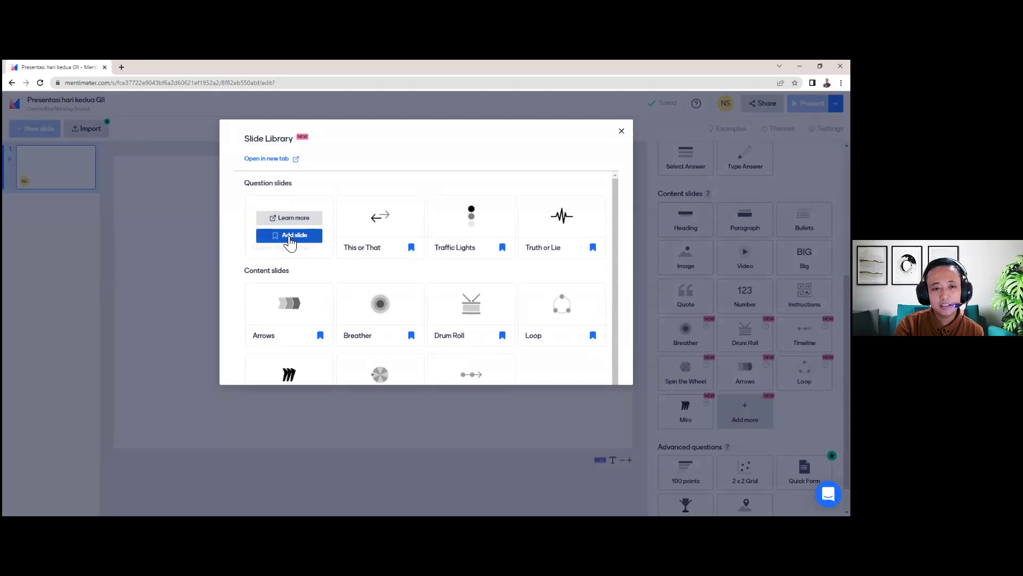
{"action": "left_click", "coordinate": [290, 239]}
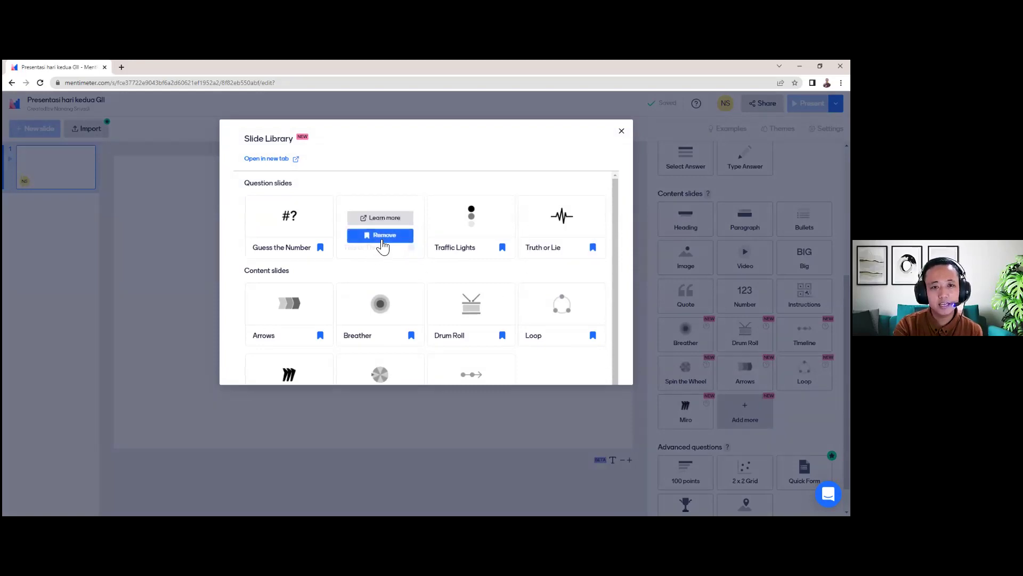
{"action": "scroll", "coordinate": [603, 261], "scroll_direction": "down", "scroll_amount": 1}
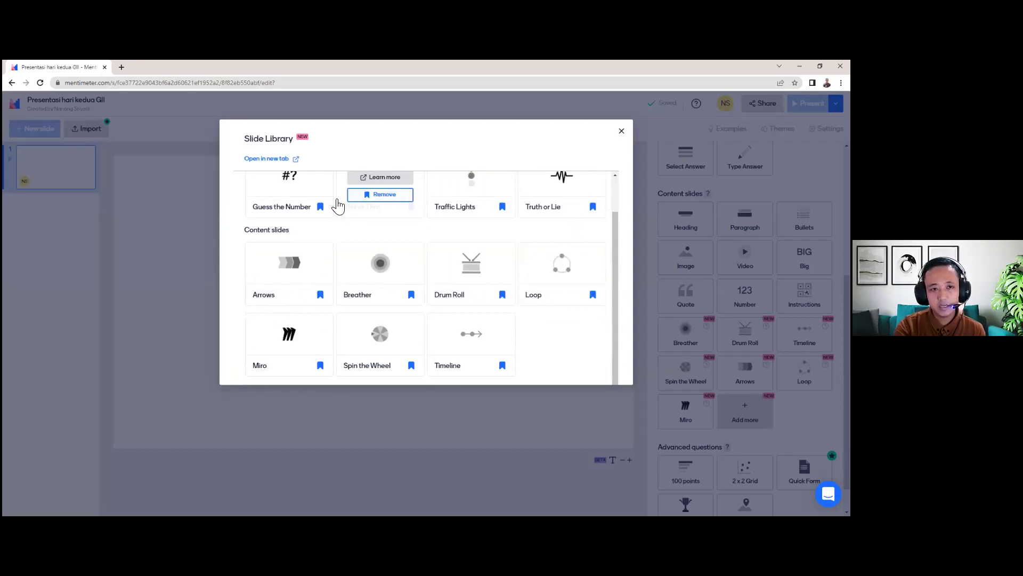
{"action": "scroll", "coordinate": [320, 202], "scroll_direction": "up", "scroll_amount": 1}
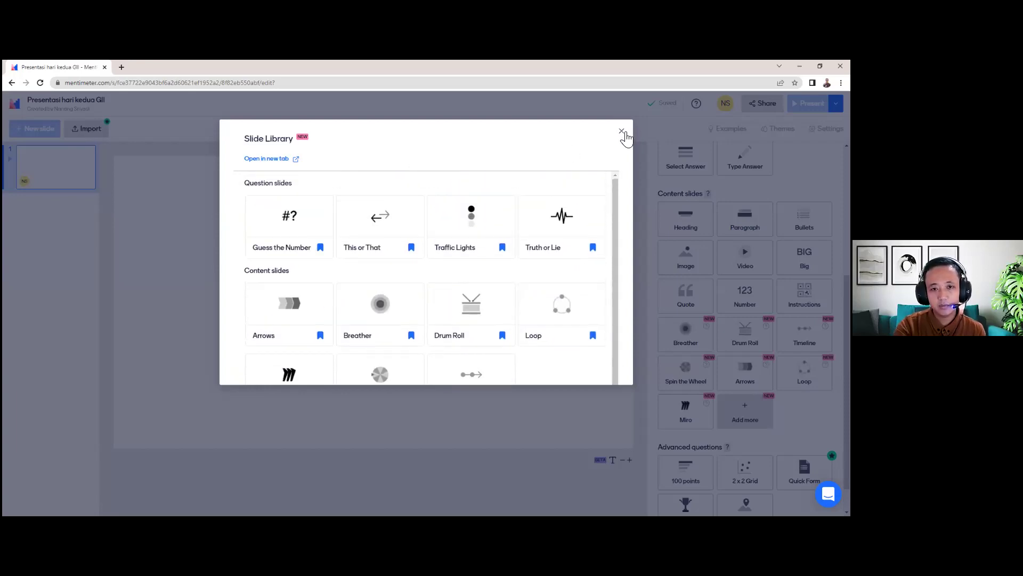
{"action": "left_click", "coordinate": [621, 132]}
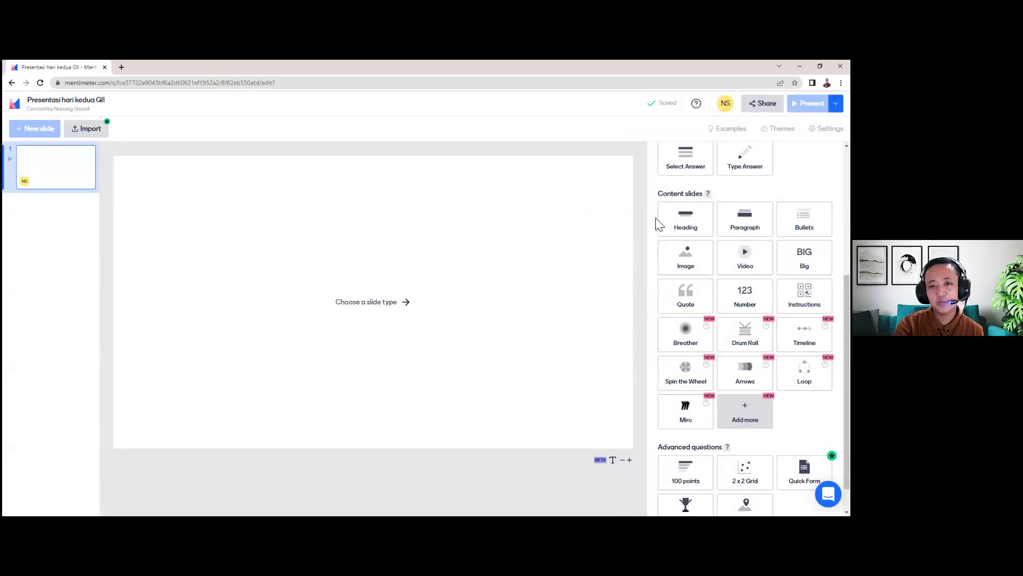
Make the first slide a Heading content slide and set its heading to "STATISTIKA".
{"action": "left_click", "coordinate": [689, 219]}
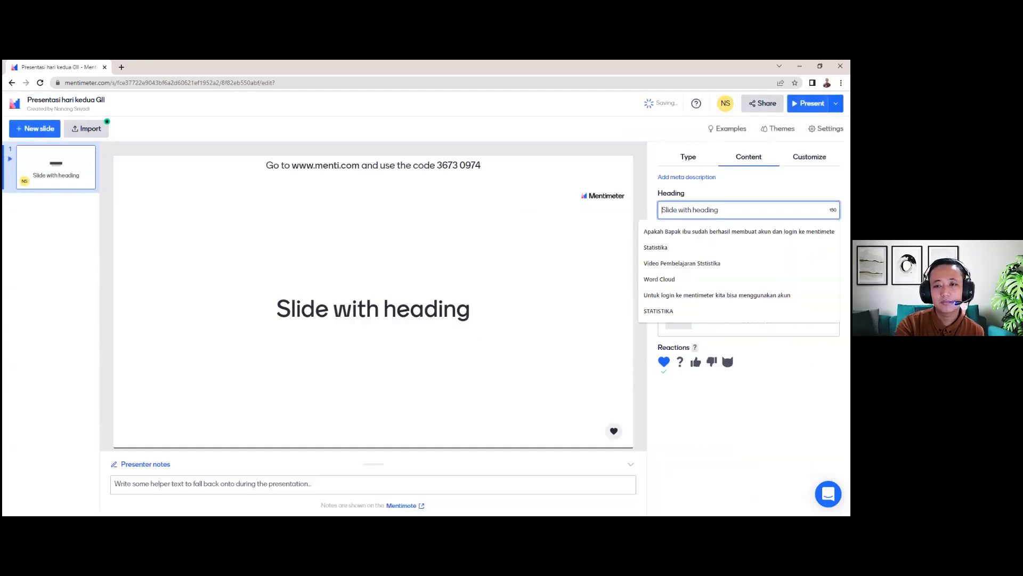
{"action": "key", "text": "Escape"}
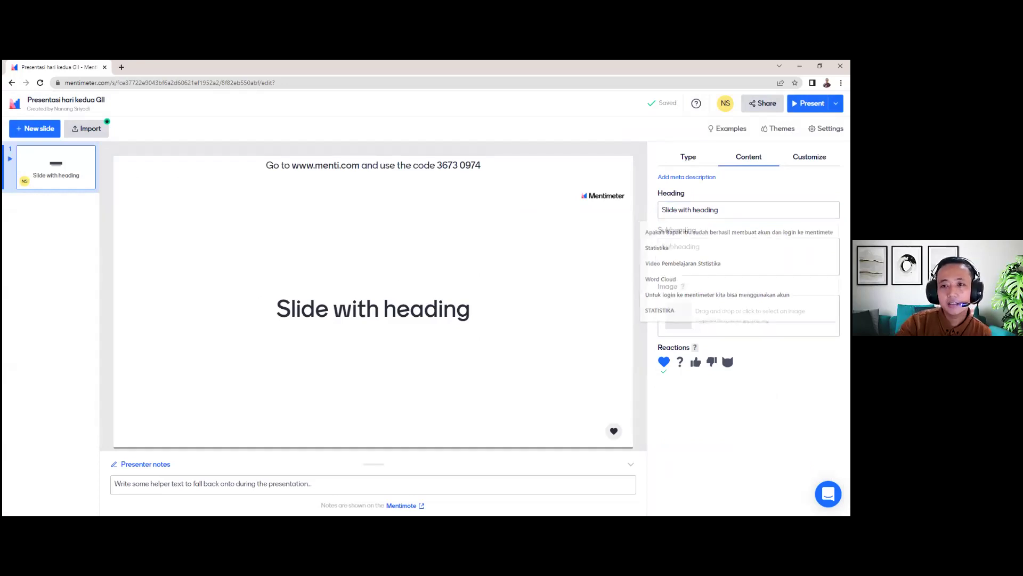
{"action": "left_click", "coordinate": [749, 210]}
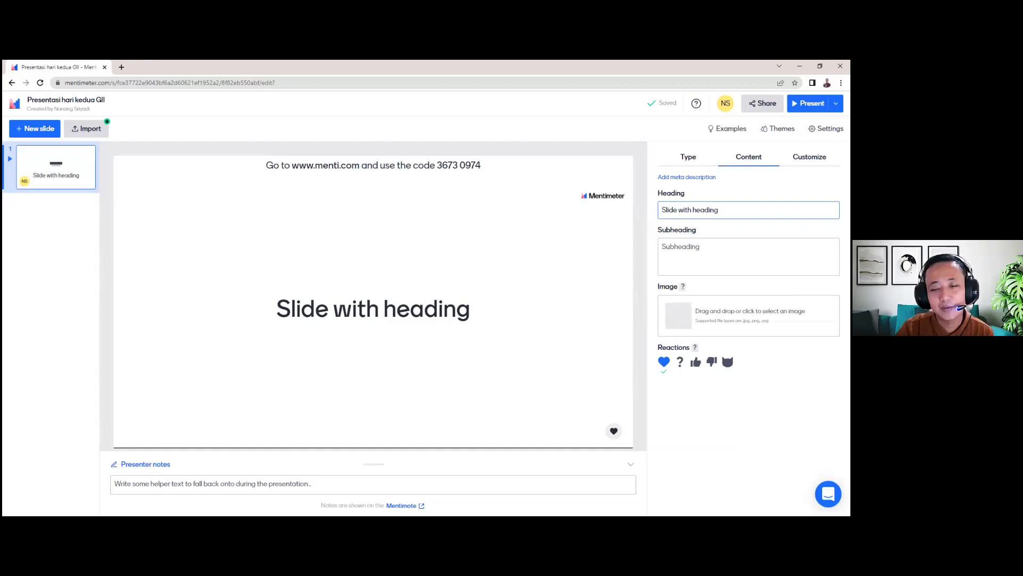
{"action": "left_click", "coordinate": [748, 210]}
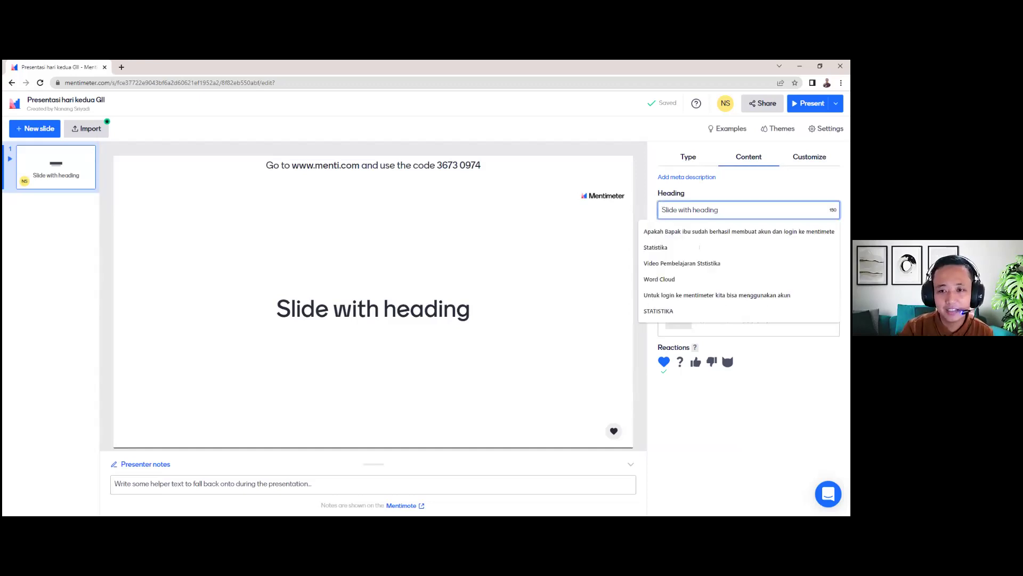
{"action": "left_click", "coordinate": [680, 309]}
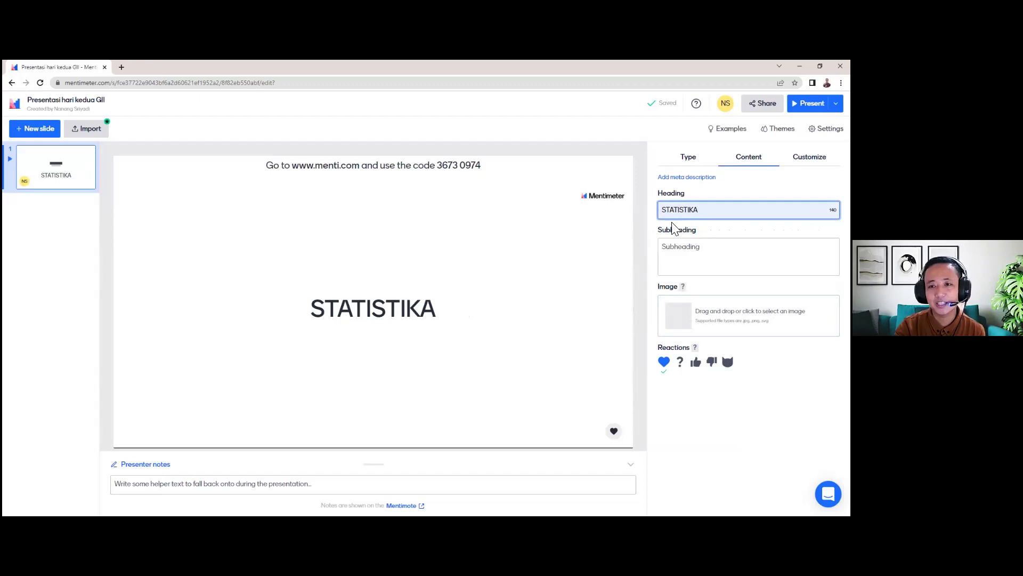
Enter "matematika kelas 8" as the subheading of the STATISTIKA slide.
{"action": "left_click", "coordinate": [677, 255]}
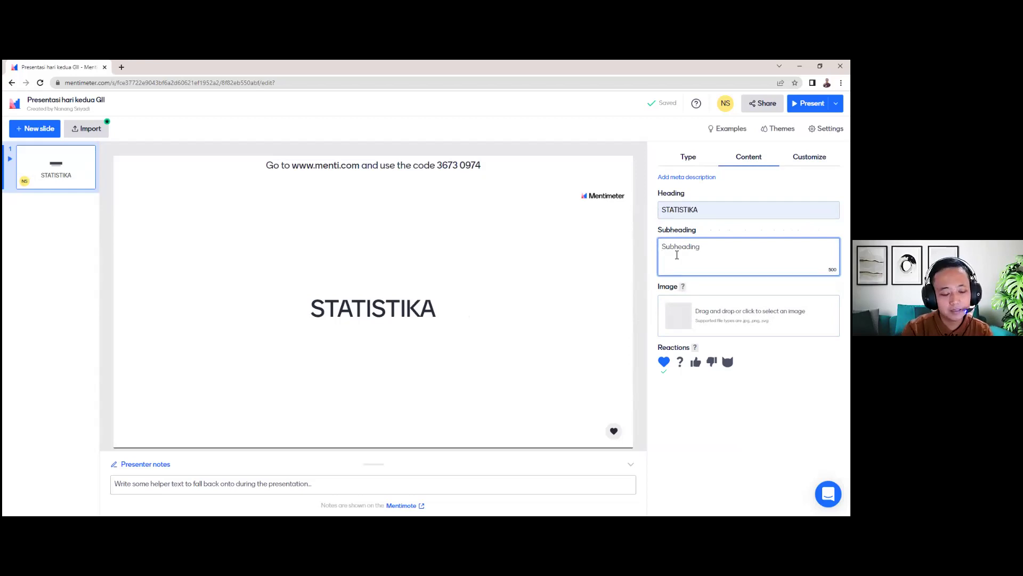
{"action": "type", "text": "m"}
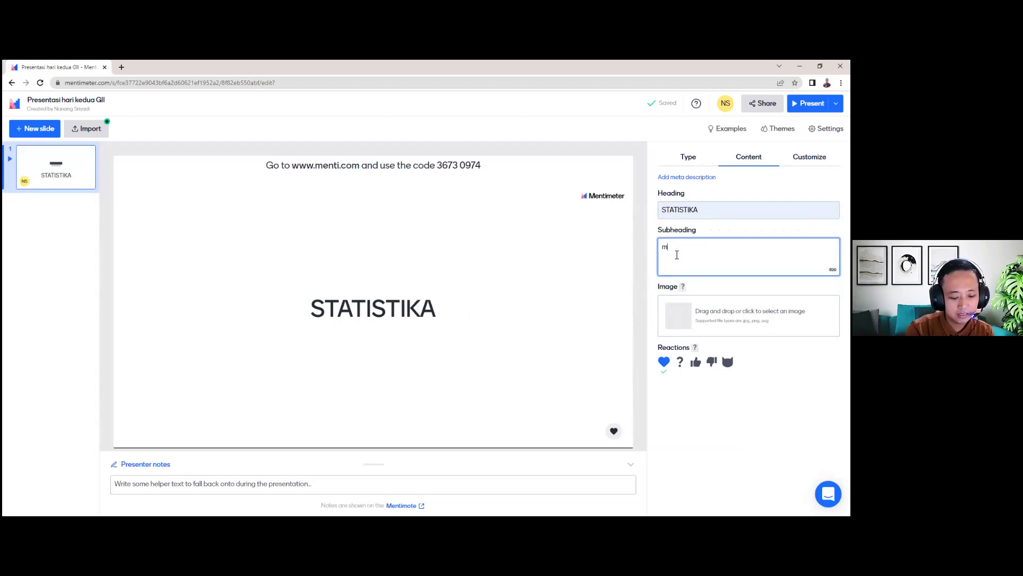
{"action": "type", "text": "a"}
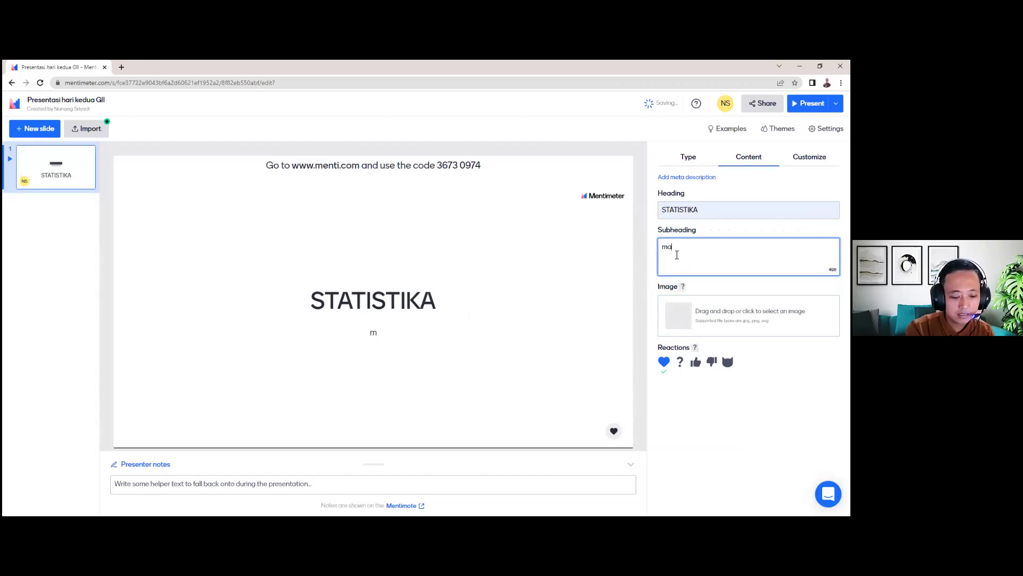
{"action": "type", "text": "tematika kelas 8"}
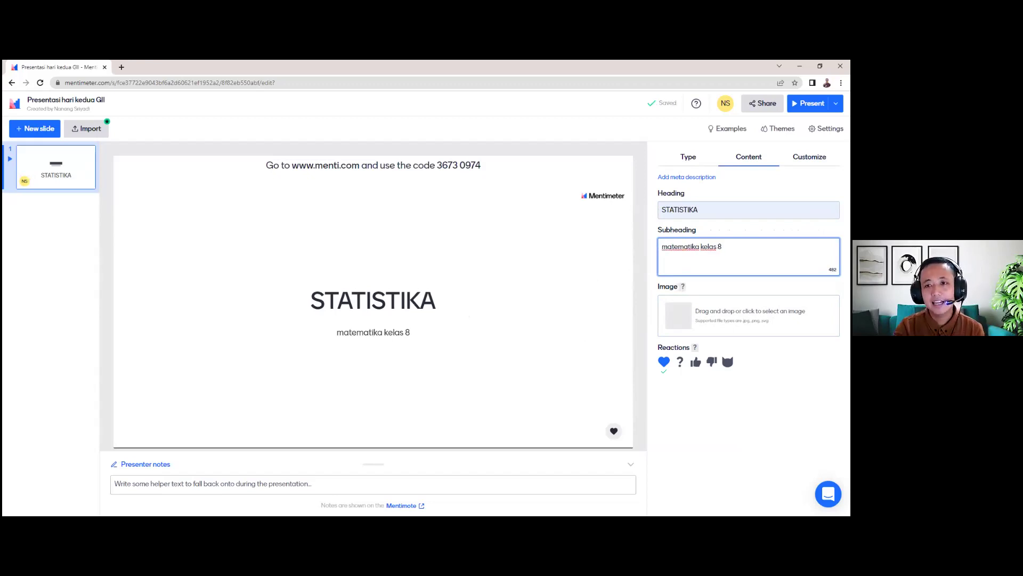
{"action": "left_click", "coordinate": [699, 210]}
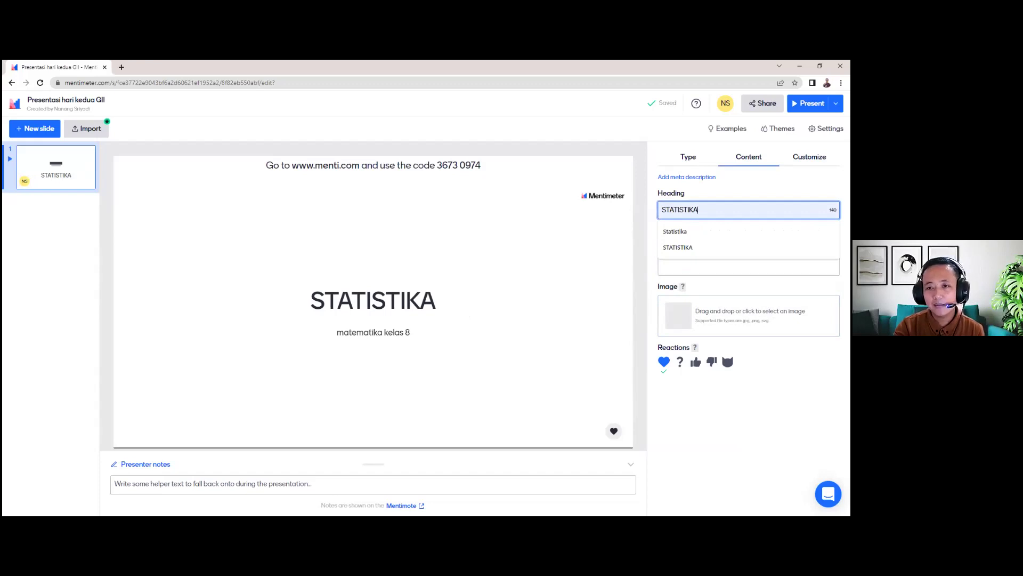
{"action": "left_click", "coordinate": [701, 247]}
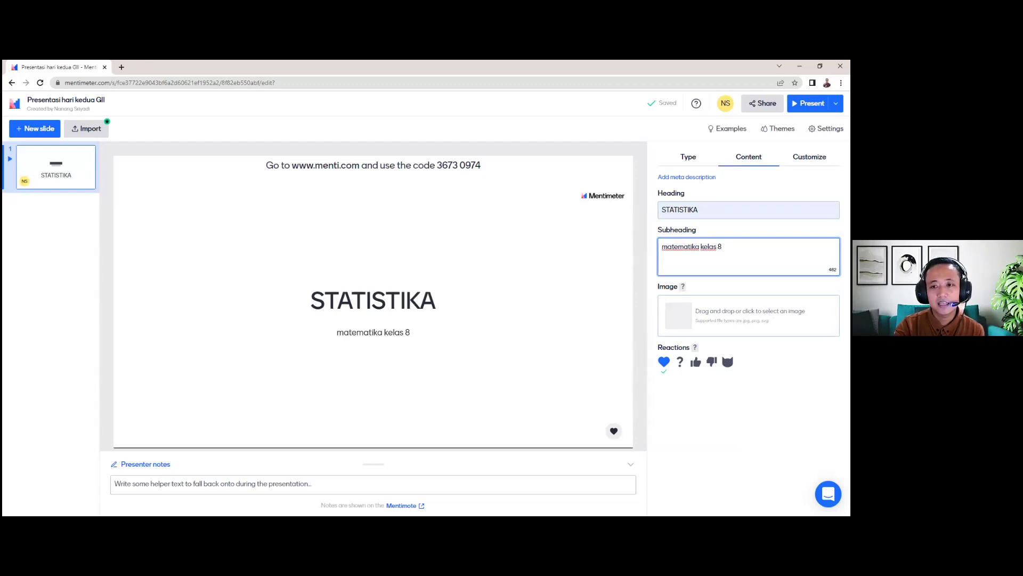
{"action": "left_click", "coordinate": [688, 157]}
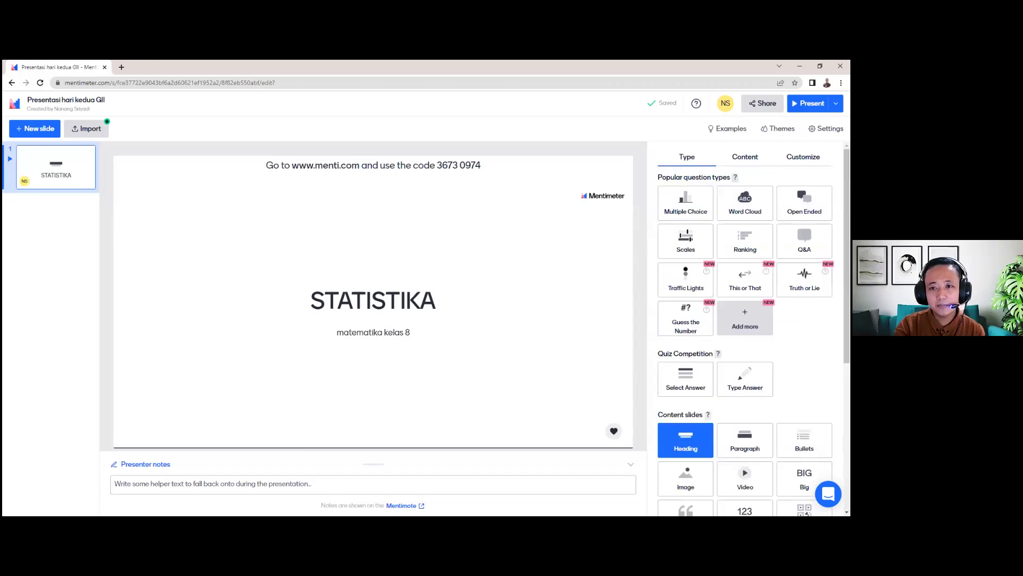
{"action": "scroll", "coordinate": [745, 320], "scroll_direction": "down", "scroll_amount": 1}
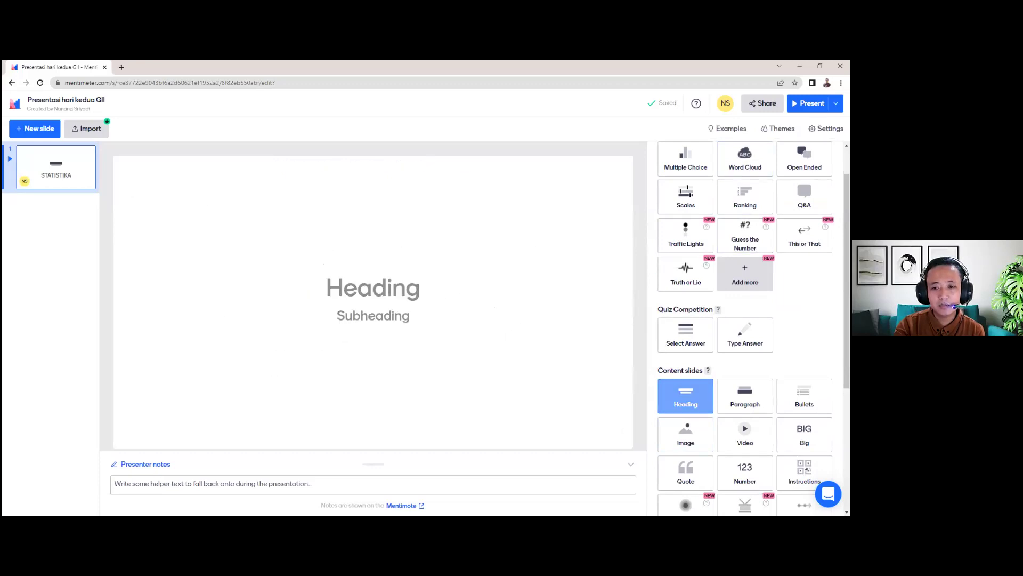
{"action": "left_click", "coordinate": [679, 400]}
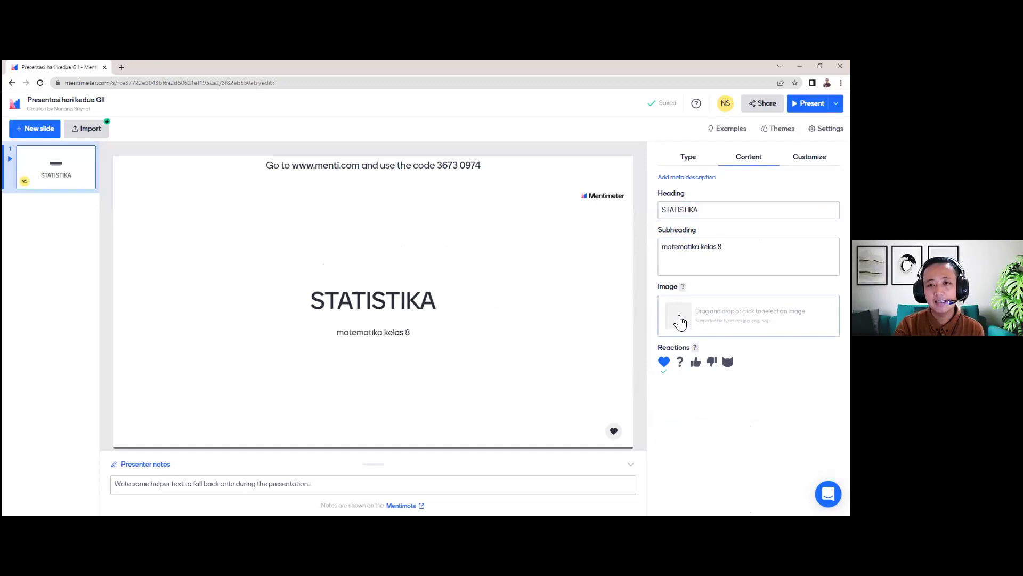
Search the image library for "data" and add the photo of a laptop showing chart dashboards to the STATISTIKA slide.
{"action": "left_click", "coordinate": [678, 314]}
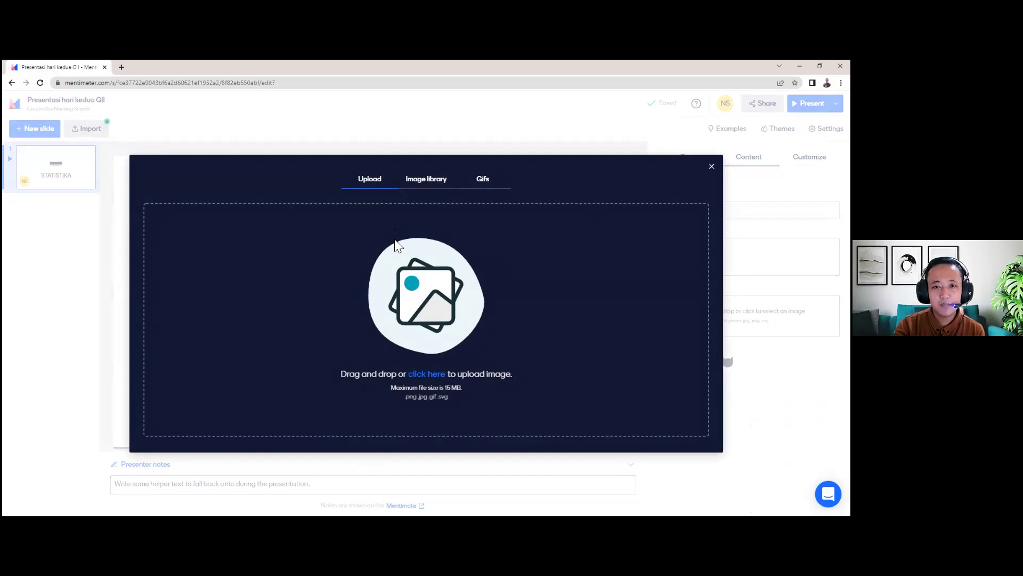
{"action": "left_click", "coordinate": [418, 184]}
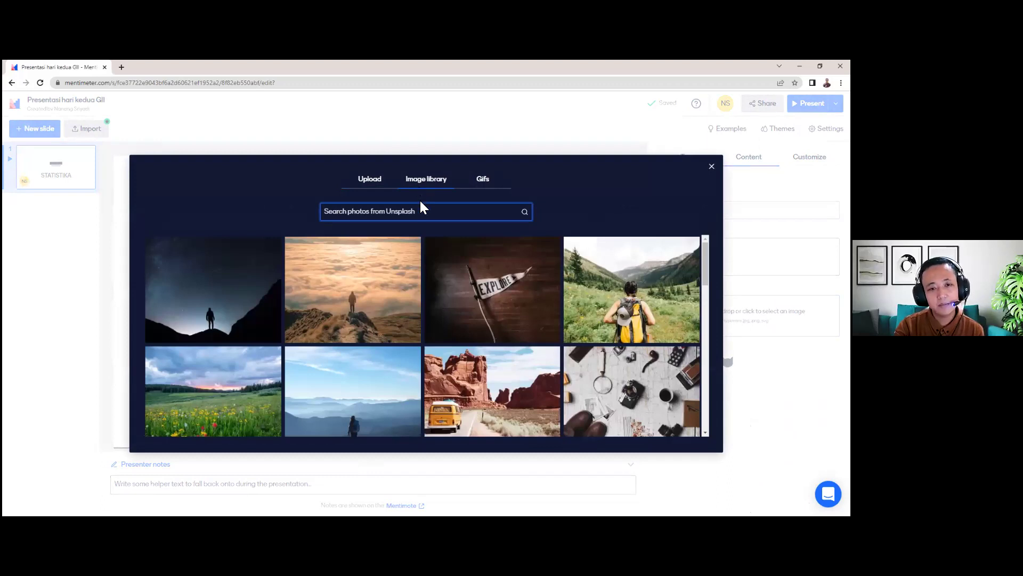
{"action": "left_click", "coordinate": [490, 184]}
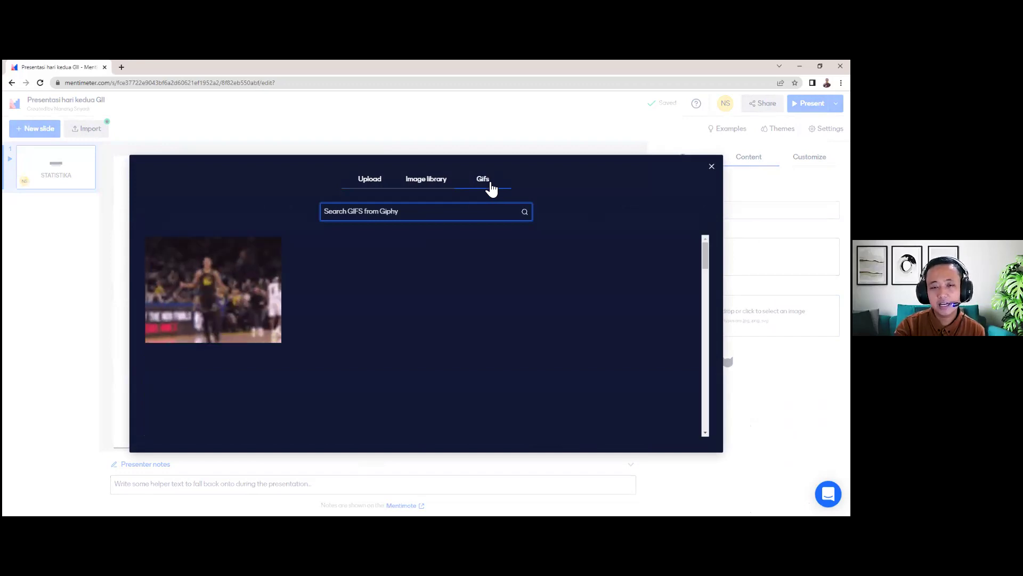
{"action": "left_click", "coordinate": [431, 183]}
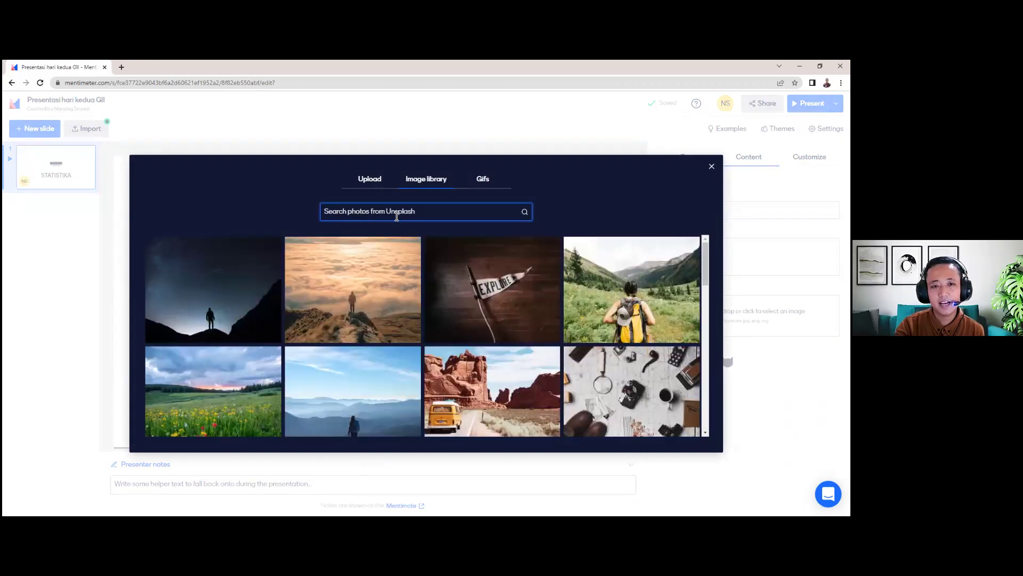
{"action": "type", "text": "data"}
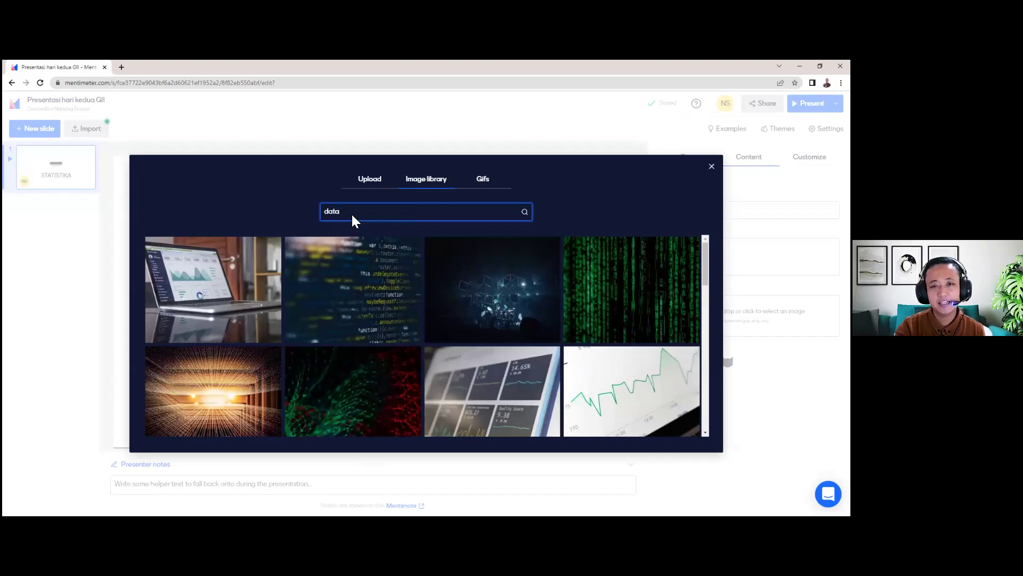
{"action": "left_click", "coordinate": [216, 313]}
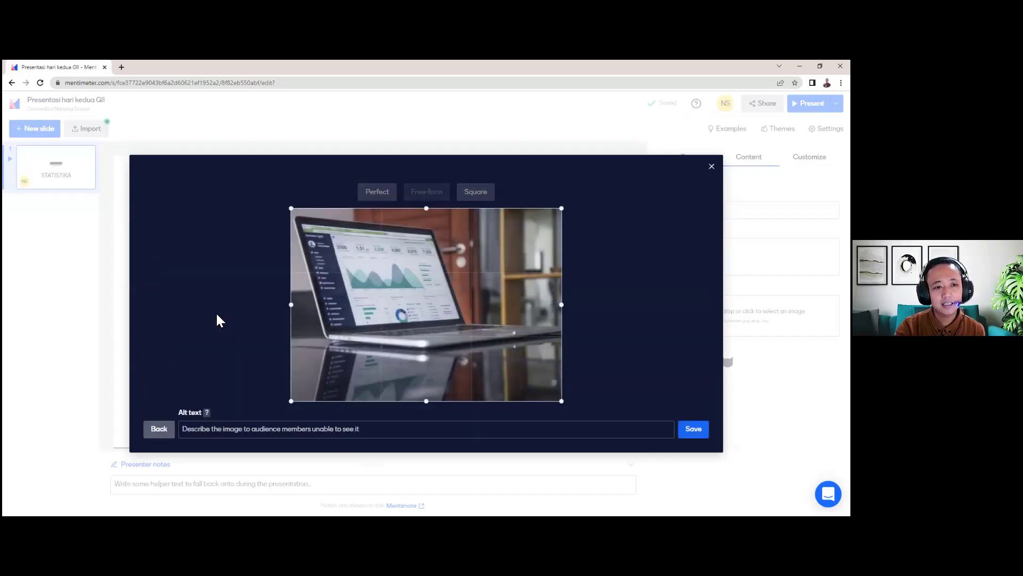
{"action": "left_click", "coordinate": [693, 428]}
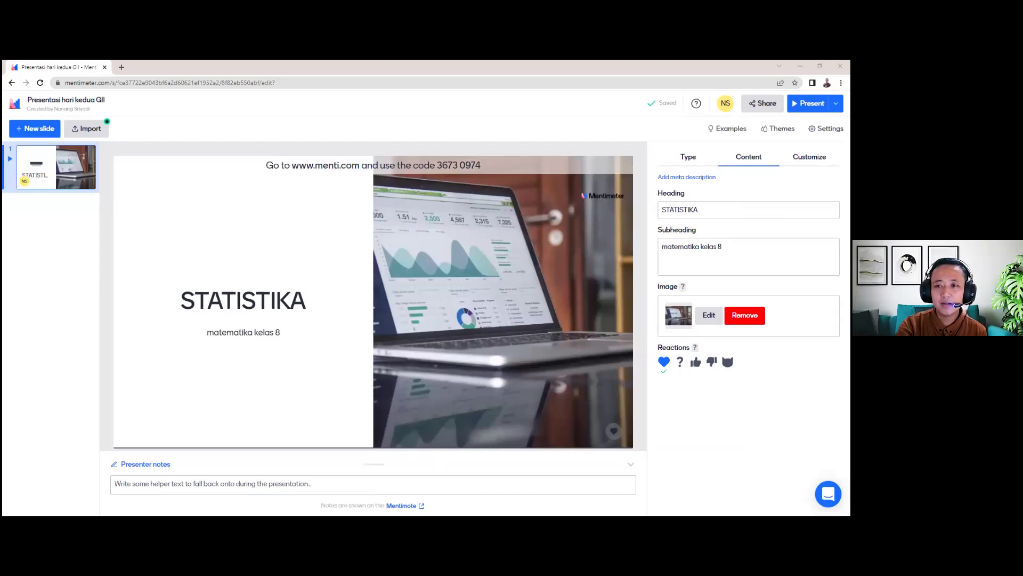
Try the Close voting setting on the STATISTIKA slide and switch it back off.
{"action": "left_click", "coordinate": [809, 156]}
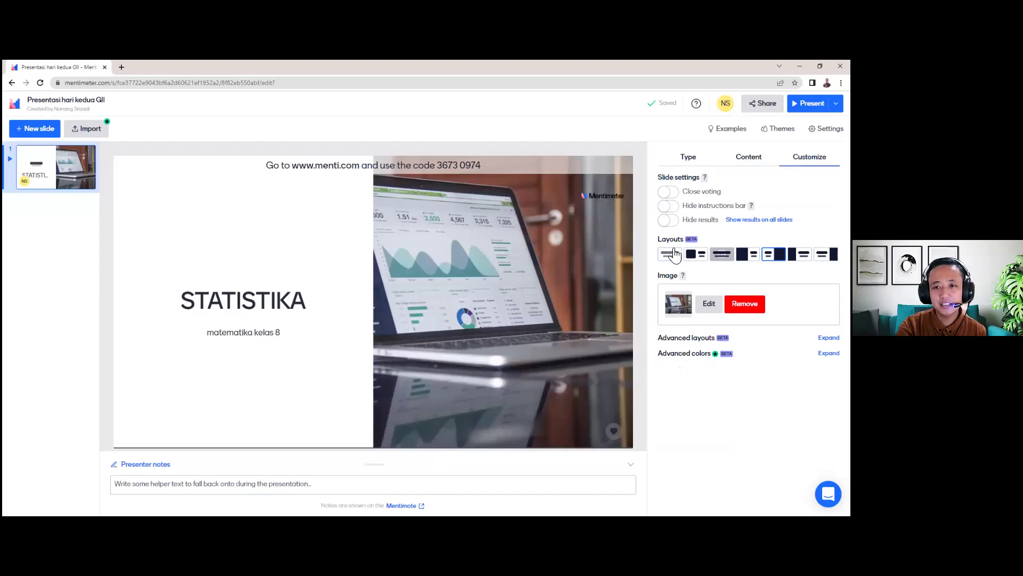
{"action": "left_click", "coordinate": [675, 193]}
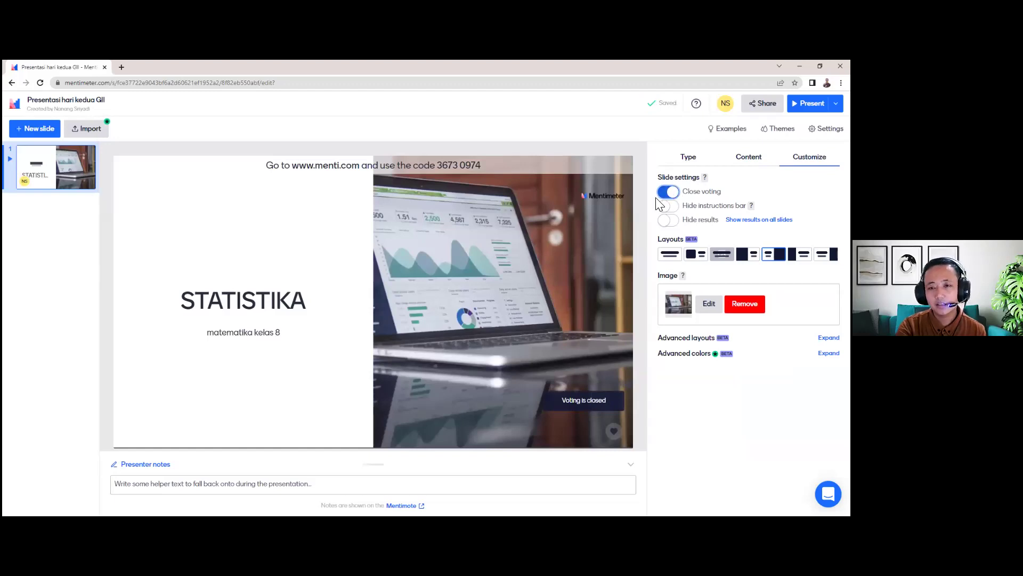
{"action": "left_click", "coordinate": [670, 199]}
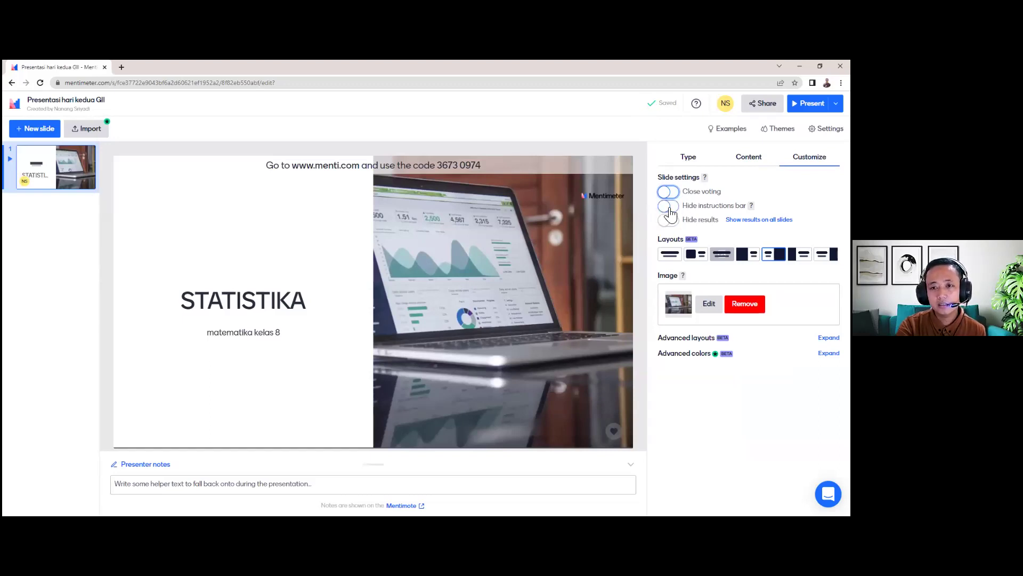
Try the Hide instructions bar and Hide results settings on the STATISTIKA slide, switching both back off.
{"action": "left_click", "coordinate": [668, 207]}
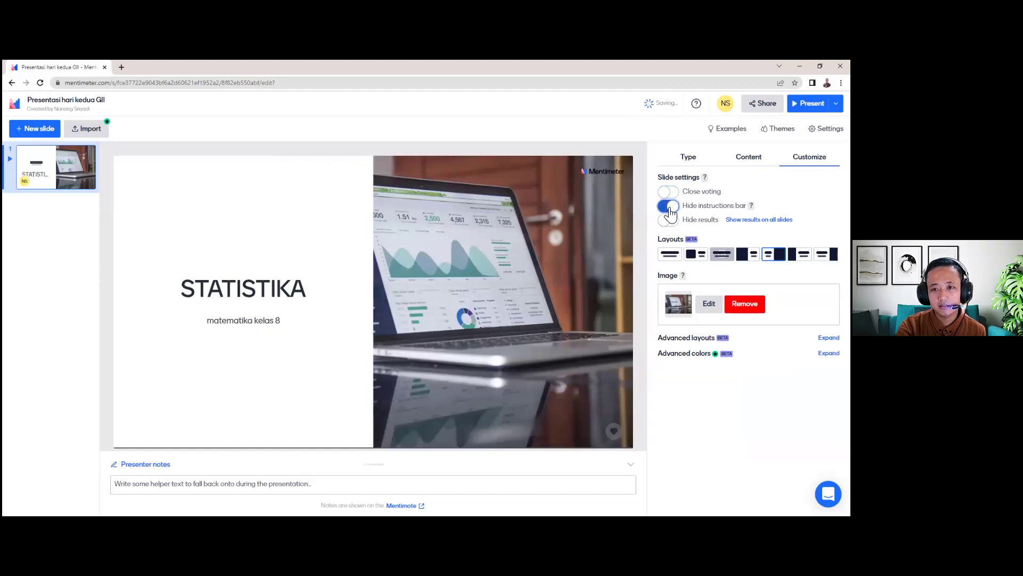
{"action": "left_click", "coordinate": [669, 206]}
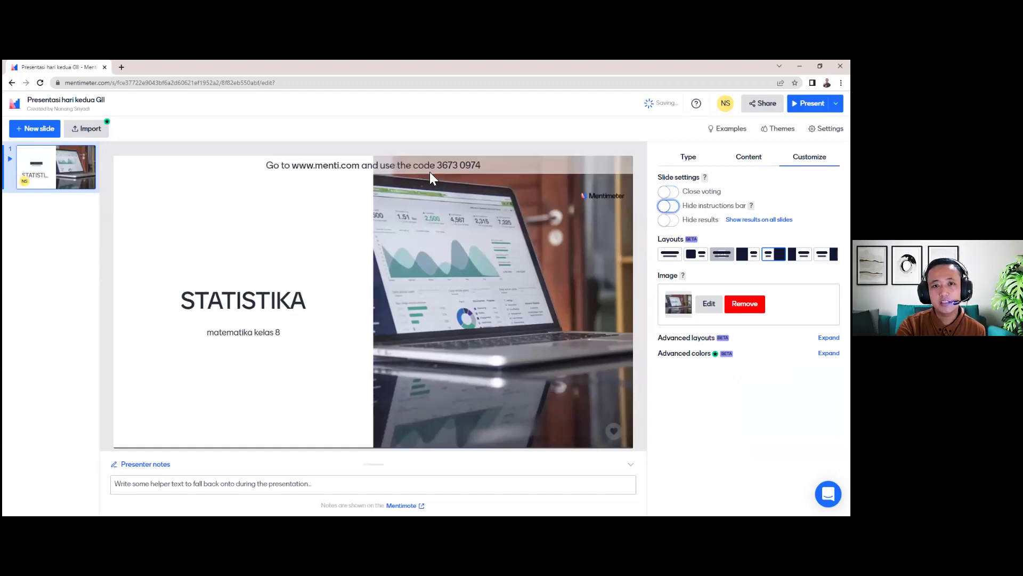
{"action": "mouse_move", "coordinate": [389, 169]}
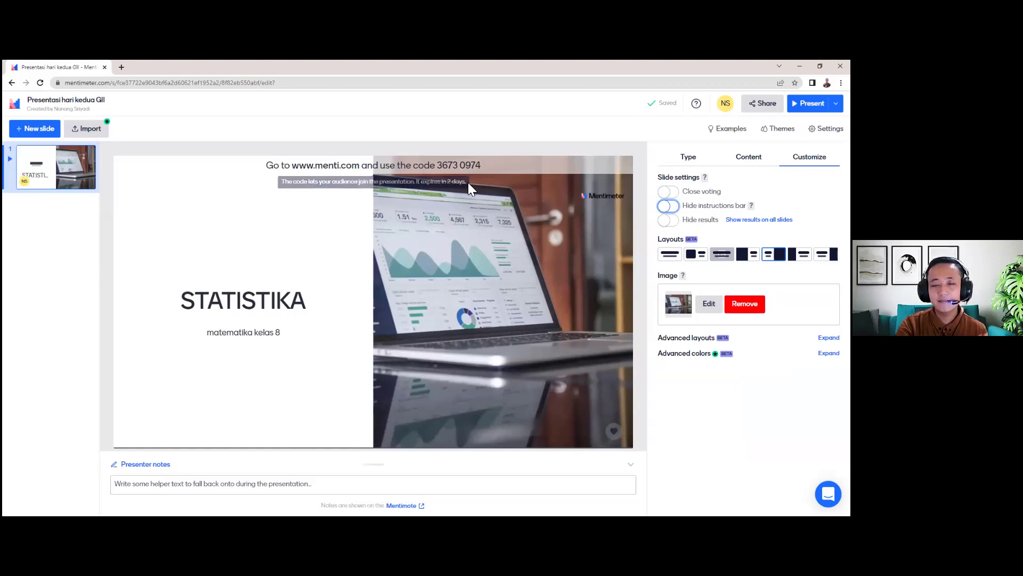
{"action": "left_click", "coordinate": [668, 206]}
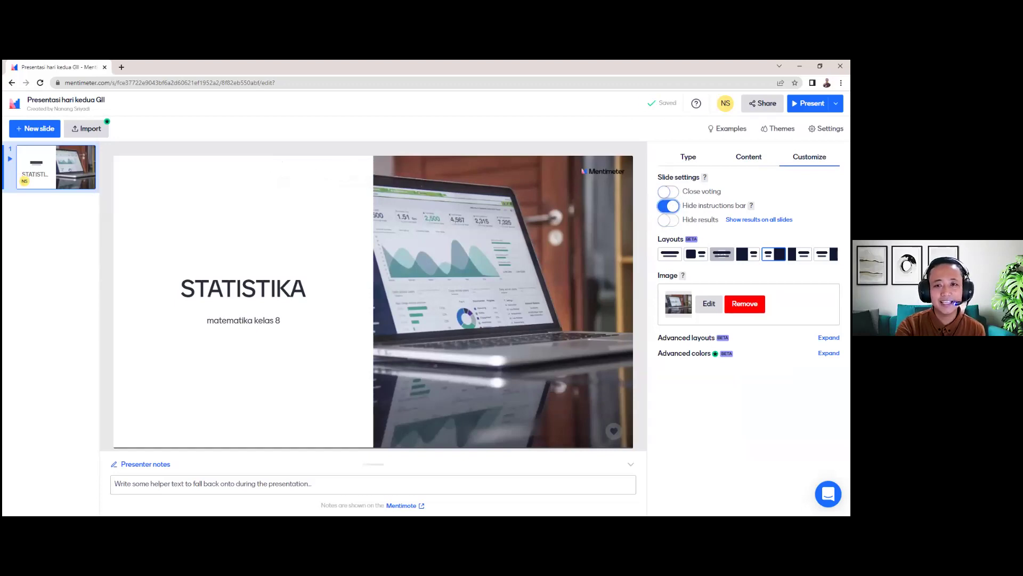
{"action": "left_click", "coordinate": [667, 206]}
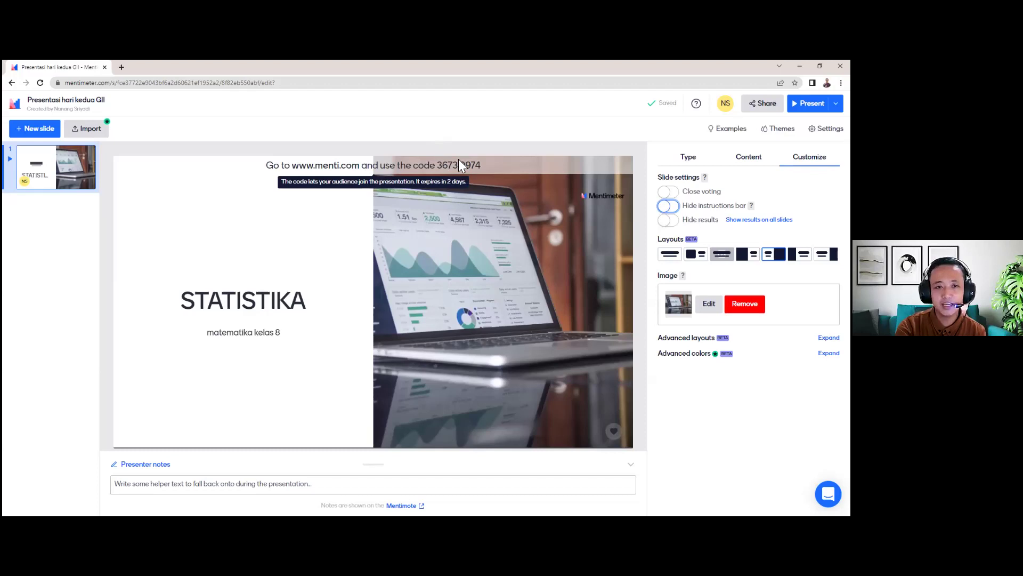
{"action": "left_click", "coordinate": [668, 207]}
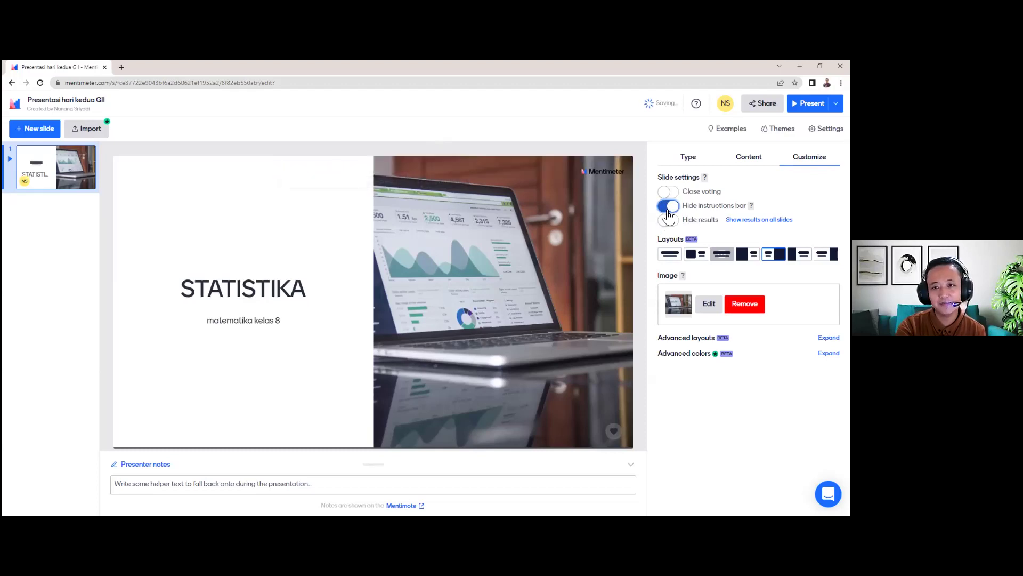
{"action": "left_click", "coordinate": [669, 208]}
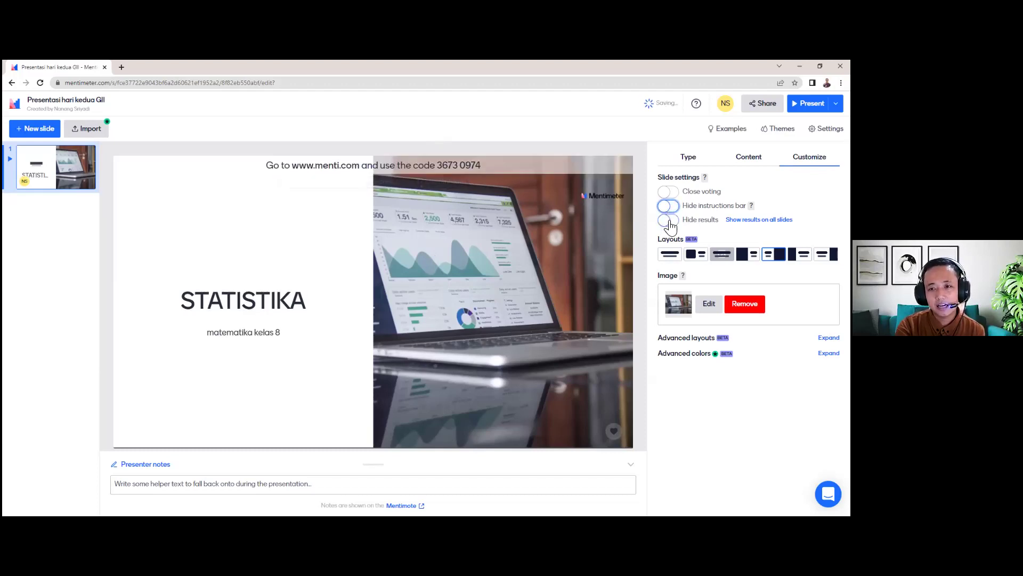
{"action": "left_click", "coordinate": [668, 220]}
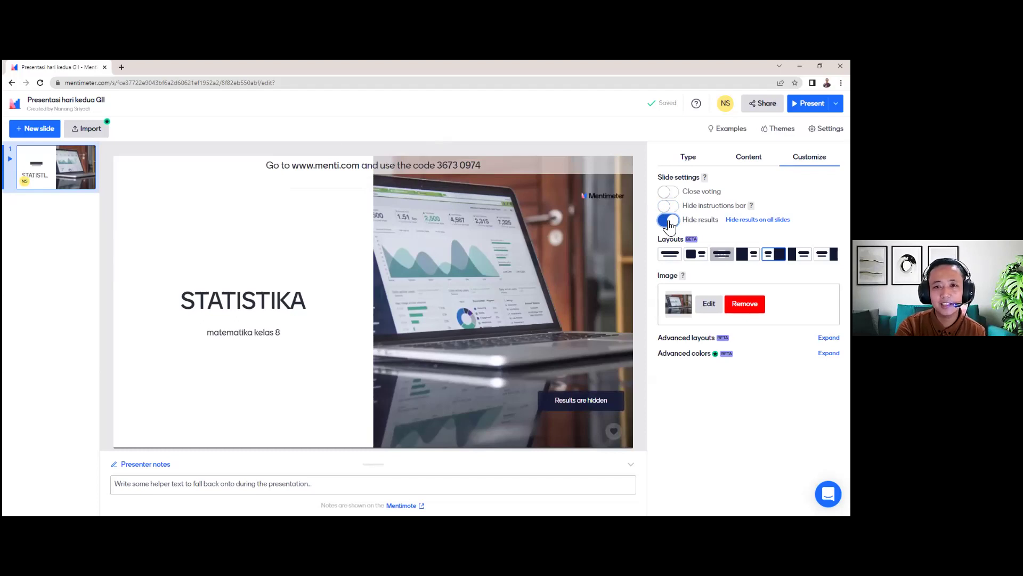
{"action": "left_click", "coordinate": [666, 223]}
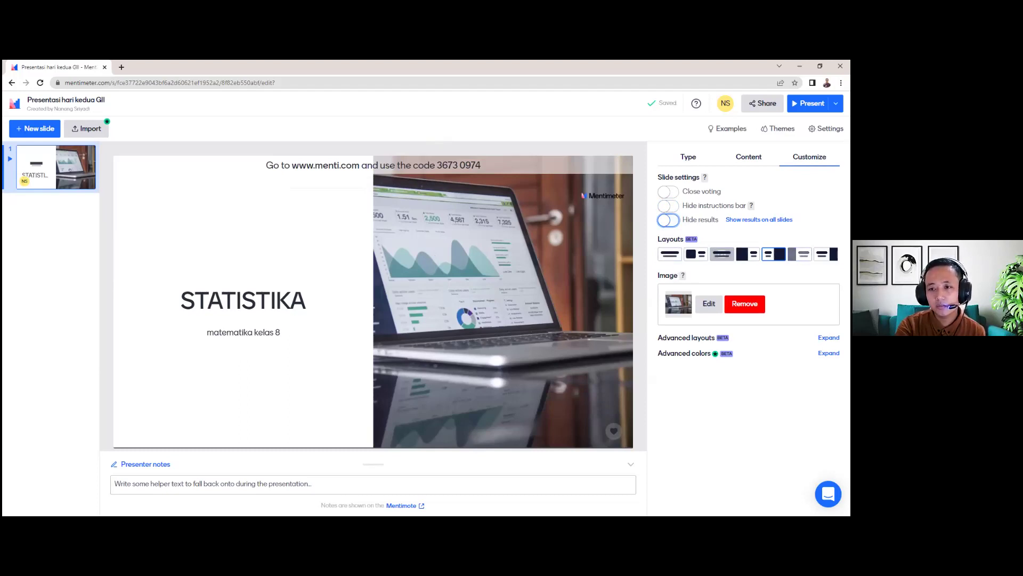
Try alternative layouts for the STATISTIKA slide and apply the one with the image as a full-slide background behind the text.
{"action": "left_click", "coordinate": [671, 255]}
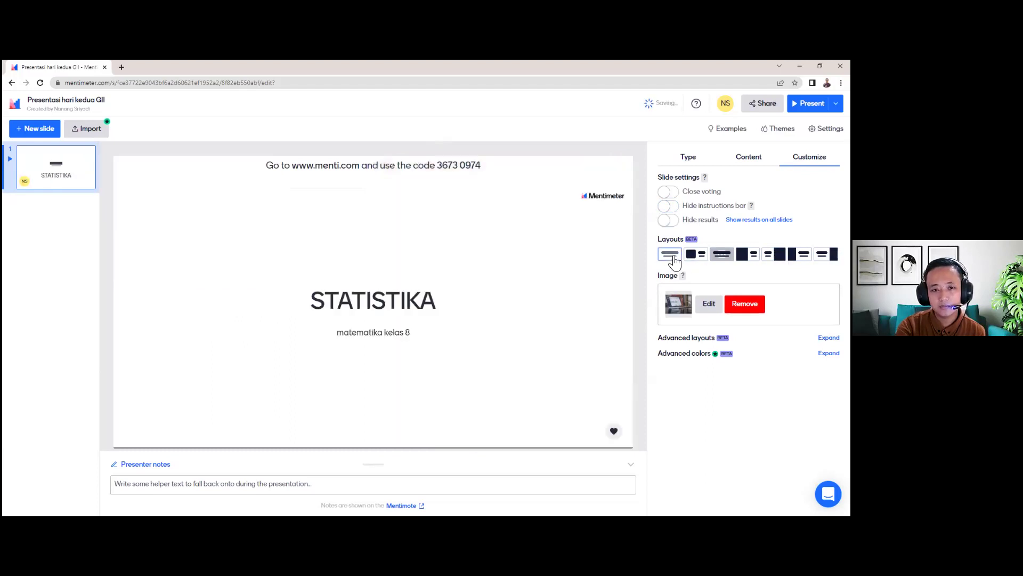
{"action": "left_click", "coordinate": [695, 254]}
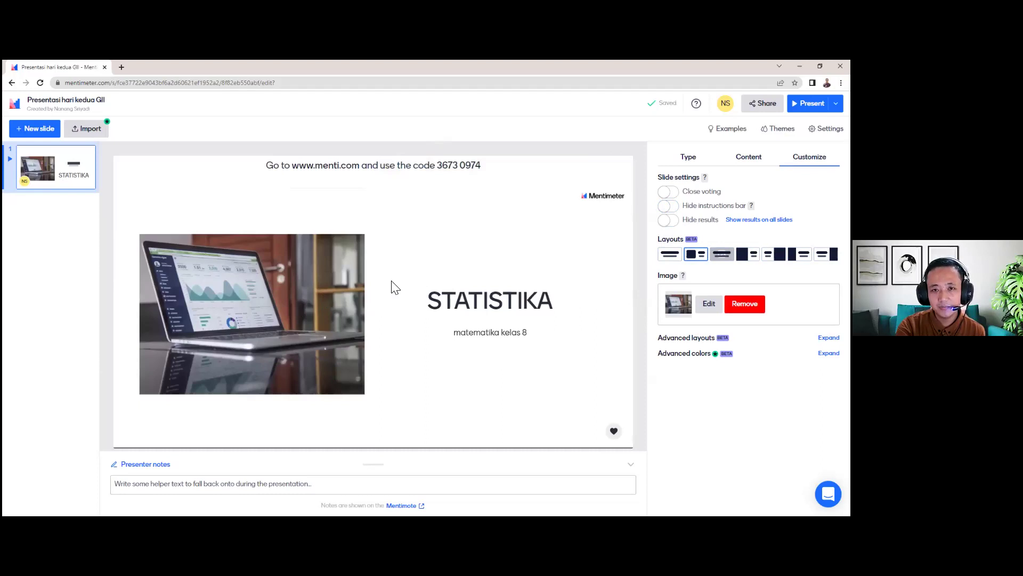
{"action": "left_click", "coordinate": [721, 254]}
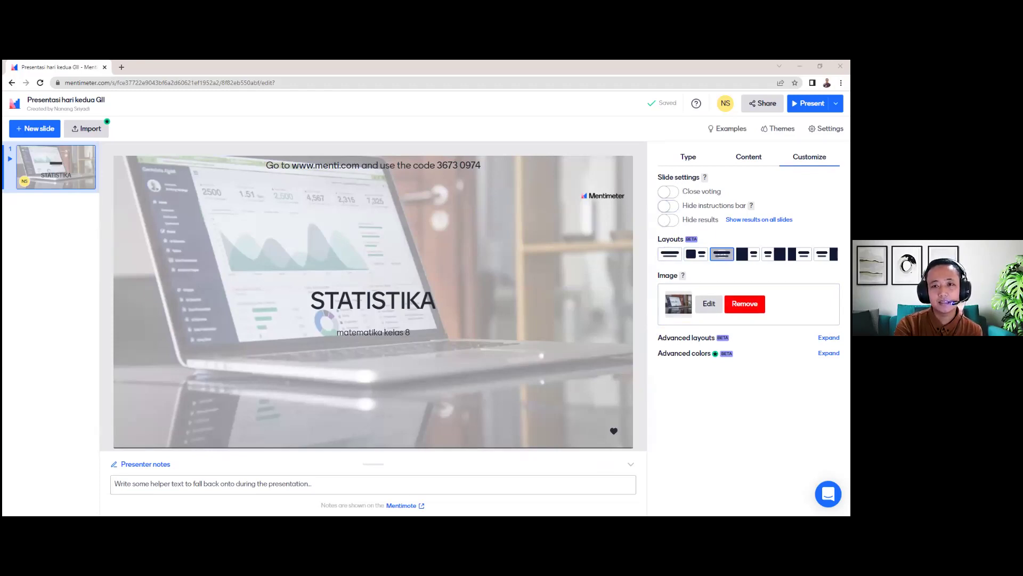
Show the content slide types and translate the page to Indonesian, closing the translation popup.
{"action": "left_click", "coordinate": [688, 157]}
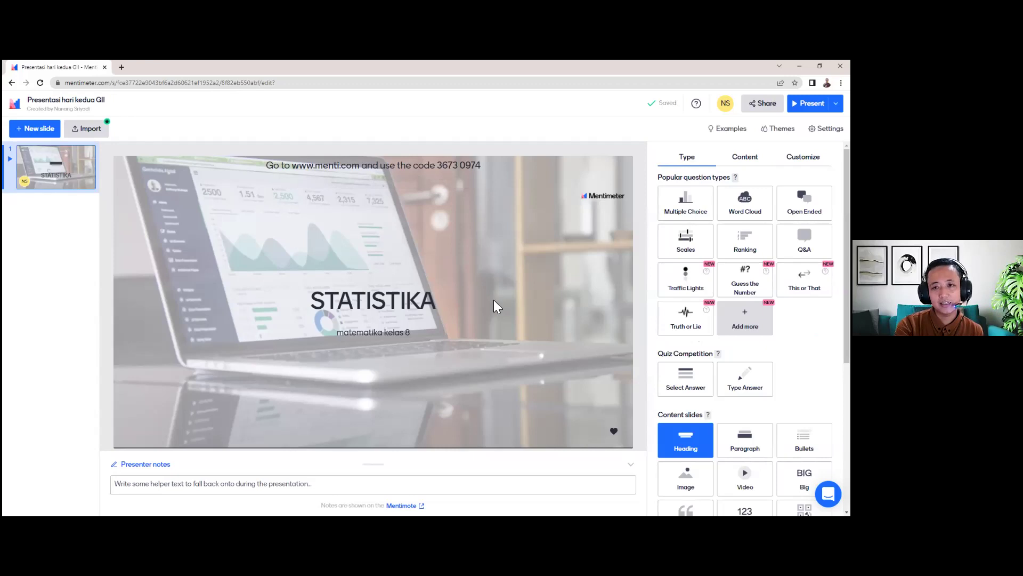
{"action": "scroll", "coordinate": [746, 320], "scroll_direction": "down", "scroll_amount": 5}
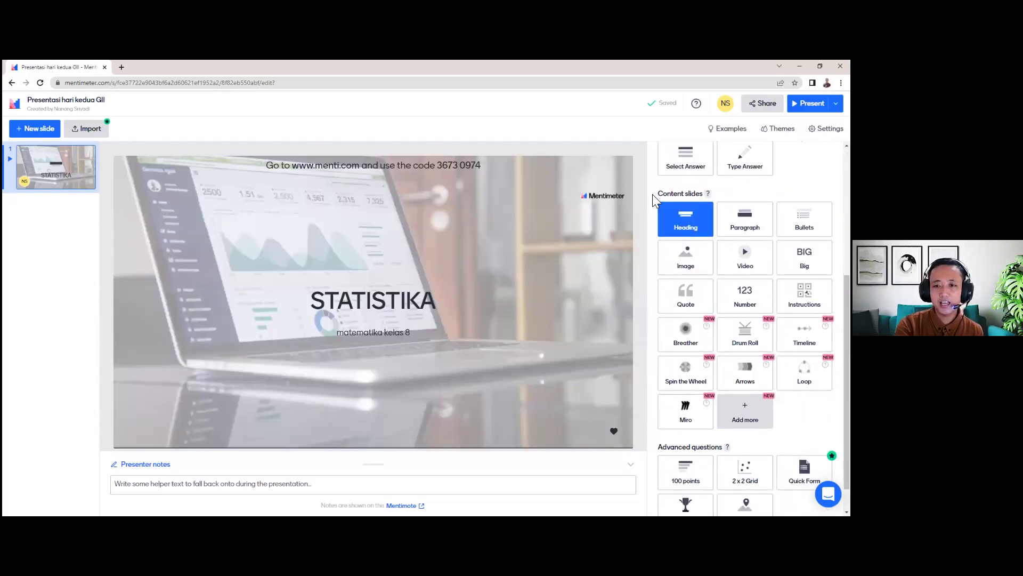
{"action": "left_click_drag", "start_coordinate": [660, 192], "coordinate": [700, 193]}
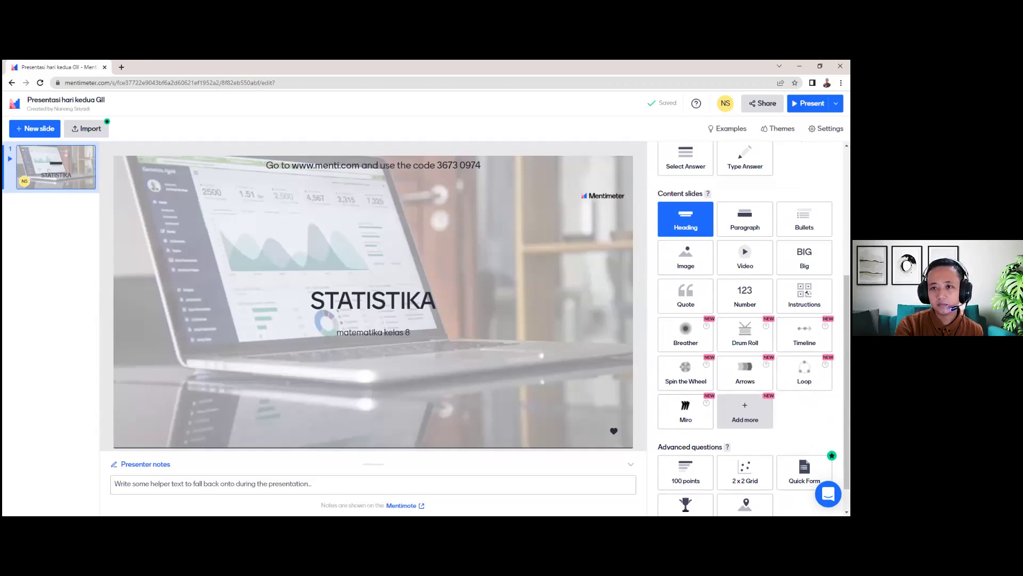
{"action": "right_click", "coordinate": [661, 172]}
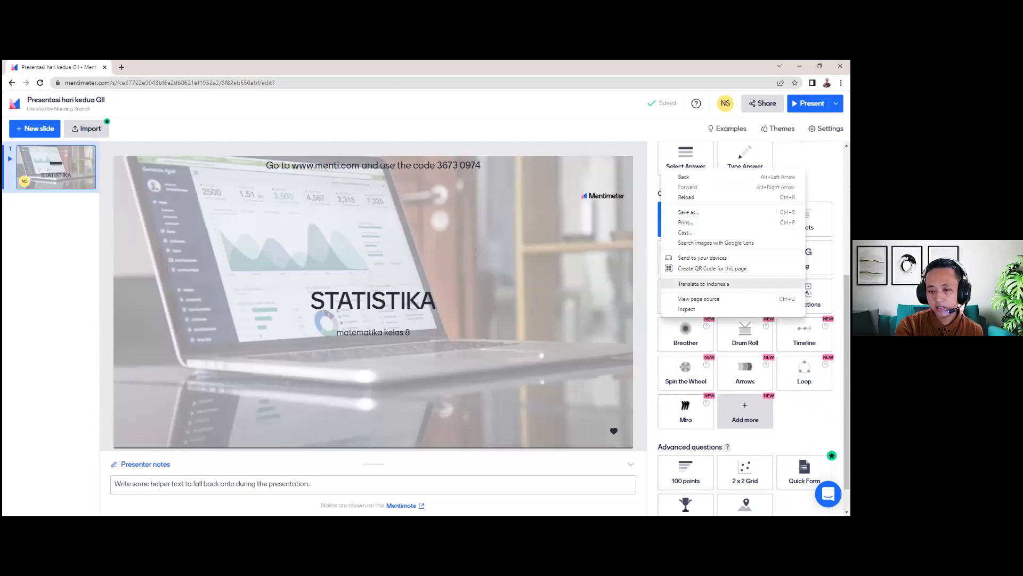
{"action": "left_click", "coordinate": [703, 284]}
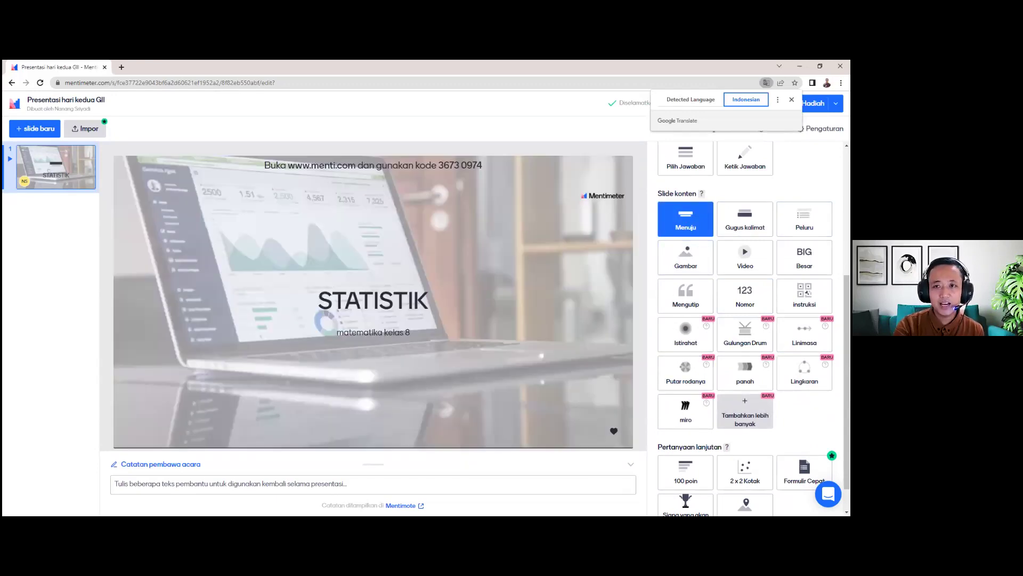
{"action": "left_click", "coordinate": [792, 99]}
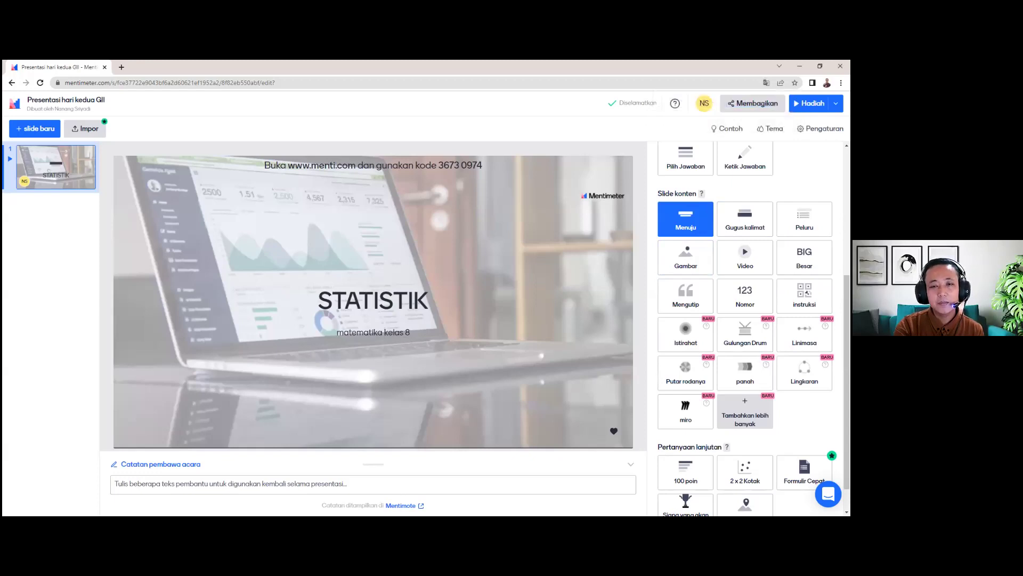
Add a second slide of the paragraph type (Gugus kalimat) after the STATISTIKA slide.
{"action": "left_click", "coordinate": [684, 221]}
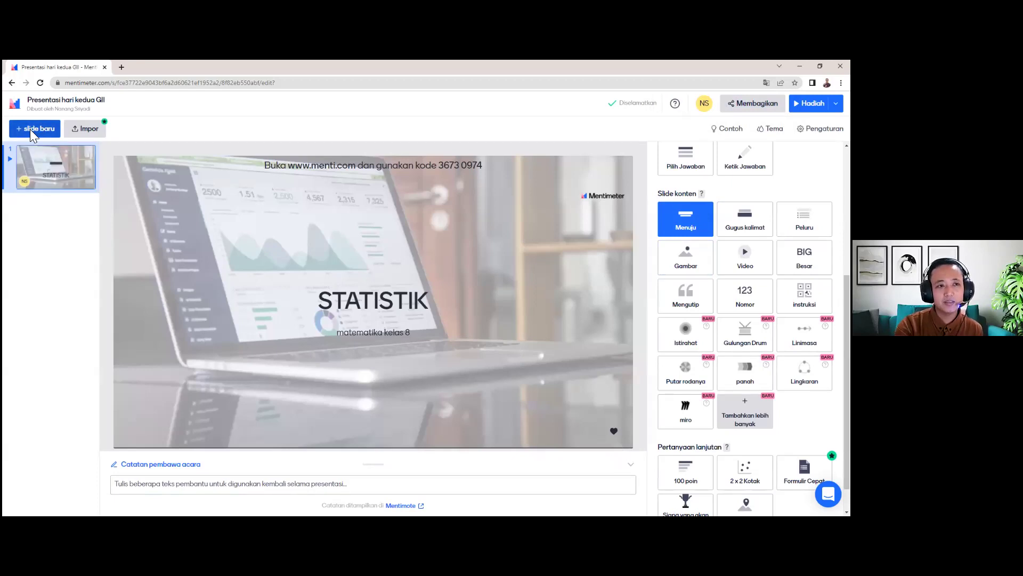
{"action": "left_click", "coordinate": [29, 129]}
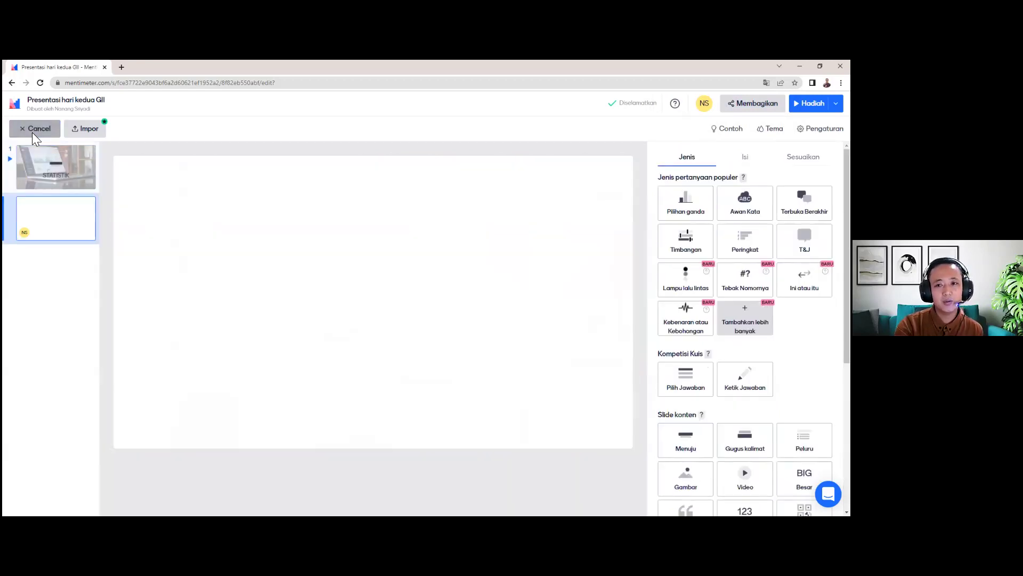
{"action": "scroll", "coordinate": [788, 320], "scroll_direction": "down", "scroll_amount": 3}
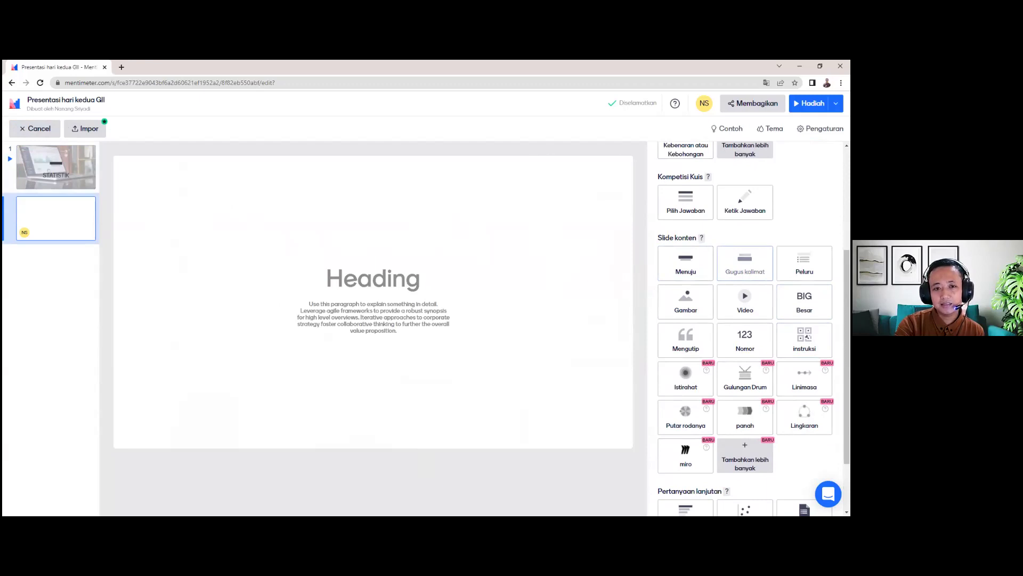
{"action": "left_click", "coordinate": [745, 263]}
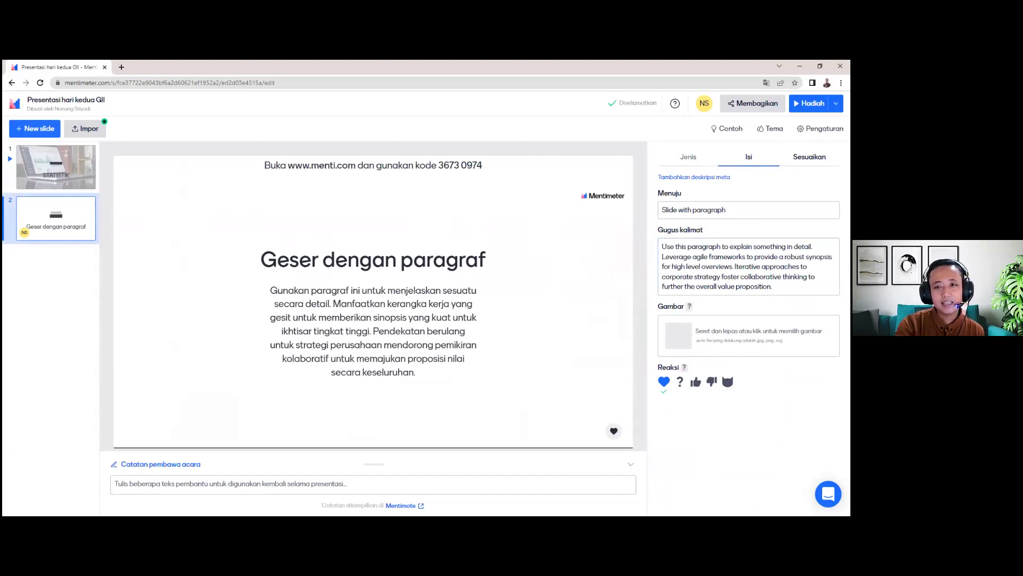
{"action": "left_click", "coordinate": [688, 157]}
{"action": "scroll", "coordinate": [745, 331], "scroll_direction": "down", "scroll_amount": 2}
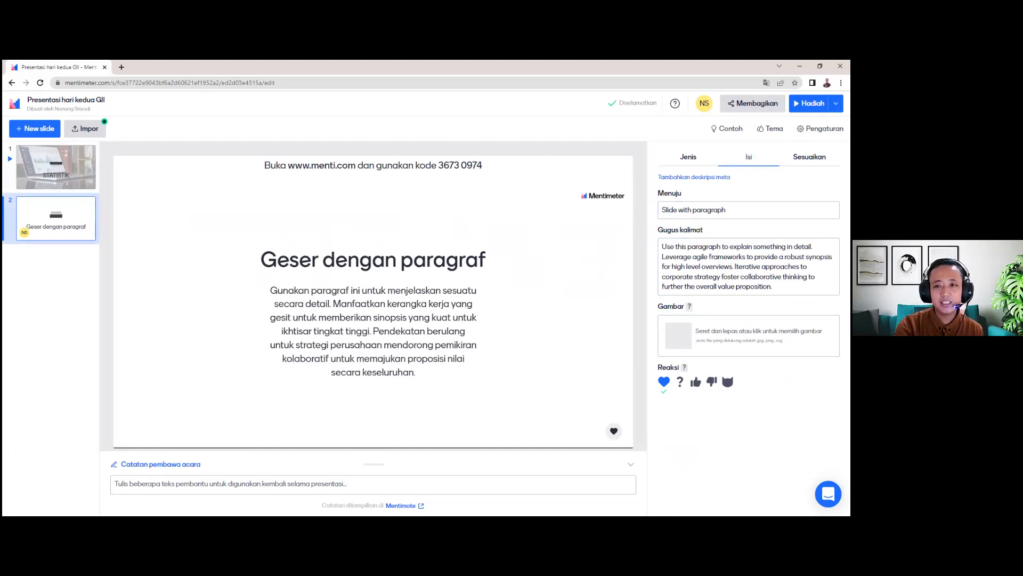
Title the slide "Pengertian Statistika" and fill its paragraph with "Ilmu yang mempelajari tentang pengumpulan, pengolahan dan penarikan kesimpulan suatu data".
{"action": "left_click", "coordinate": [666, 209]}
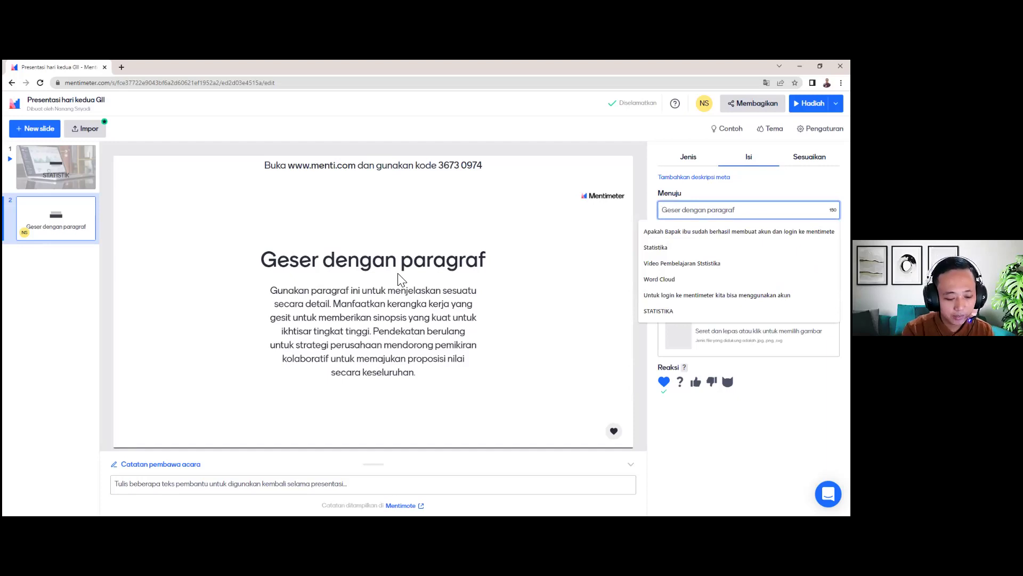
{"action": "type", "text": "P"}
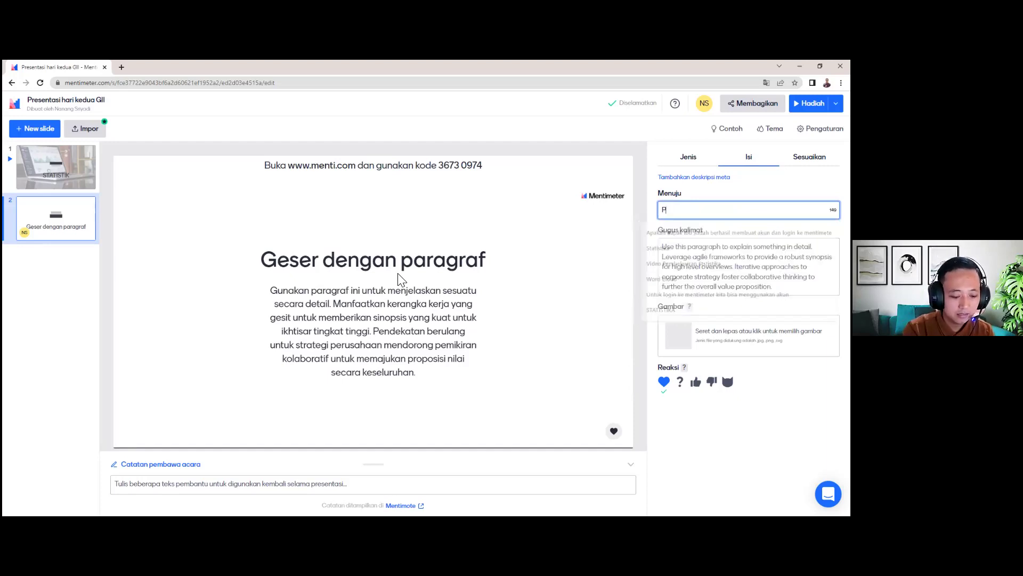
{"action": "type", "text": "engertian Statistika"}
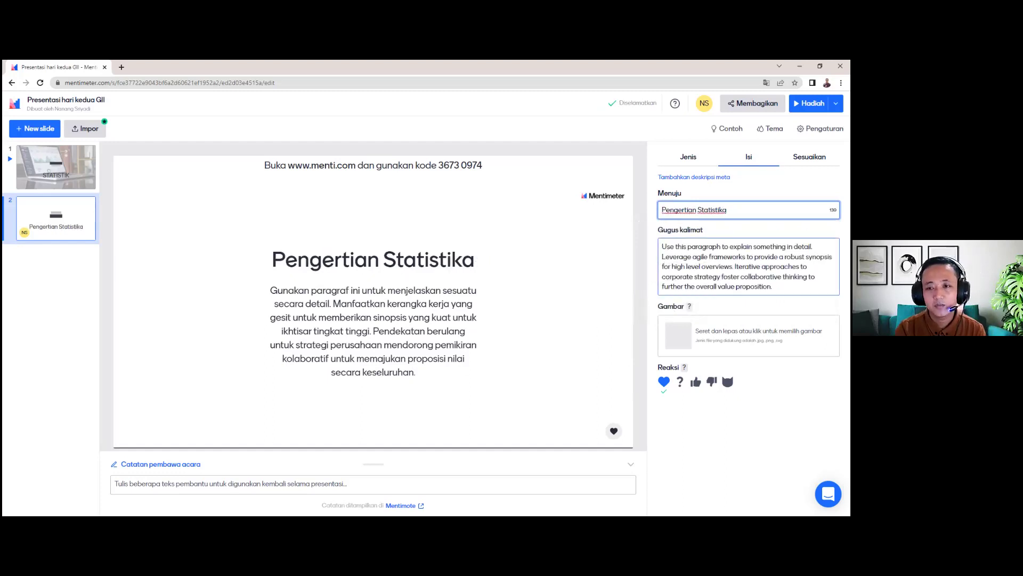
{"action": "left_click", "coordinate": [670, 258]}
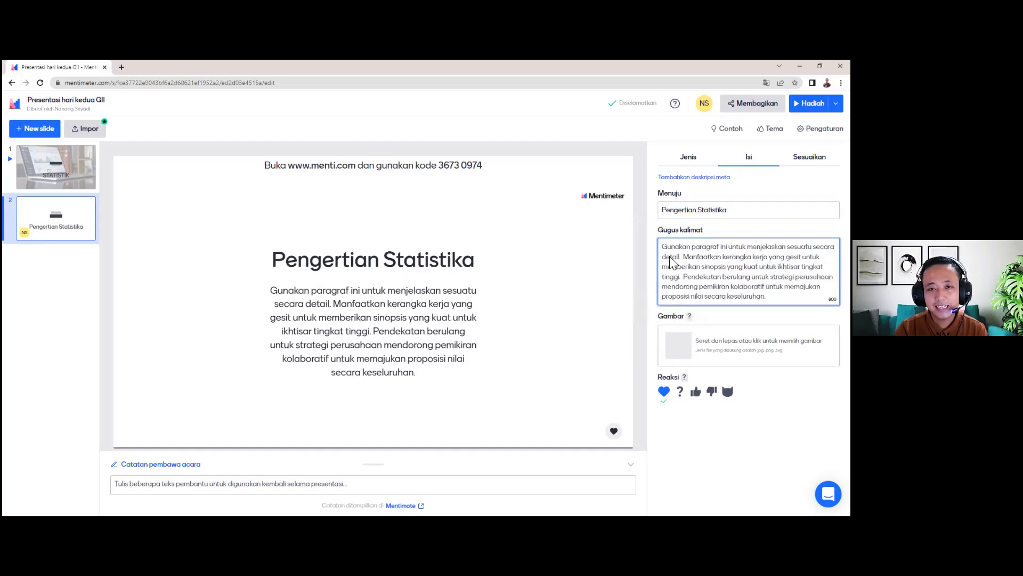
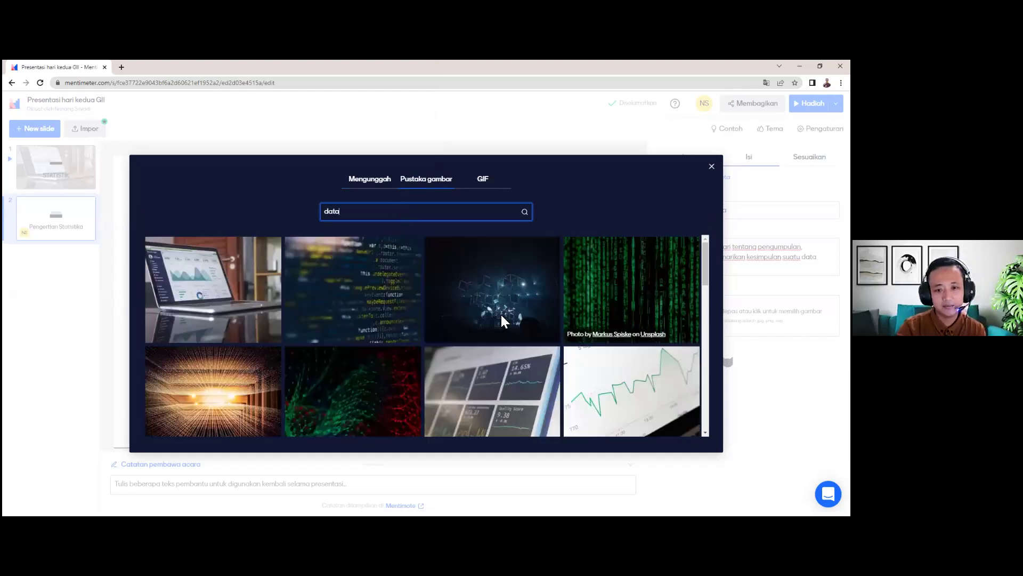
Try to use the photo of people working over printed charts from the "data" image library results on the Pengertian Statistika slide.
{"action": "scroll", "coordinate": [176, 297], "scroll_direction": "down", "scroll_amount": 2}
{"action": "scroll", "coordinate": [486, 343], "scroll_direction": "up", "scroll_amount": 2}
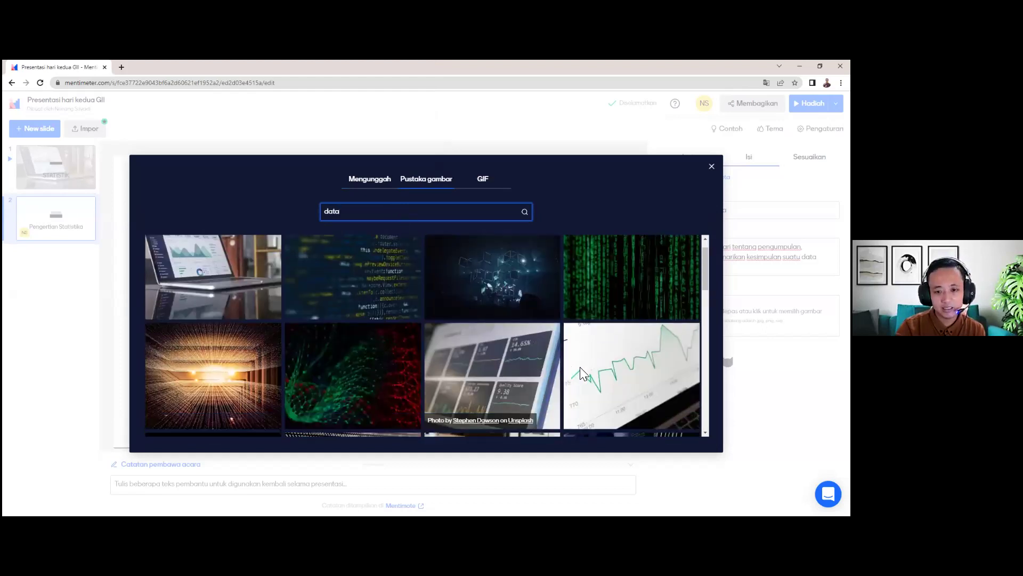
{"action": "scroll", "coordinate": [548, 359], "scroll_direction": "down", "scroll_amount": 4}
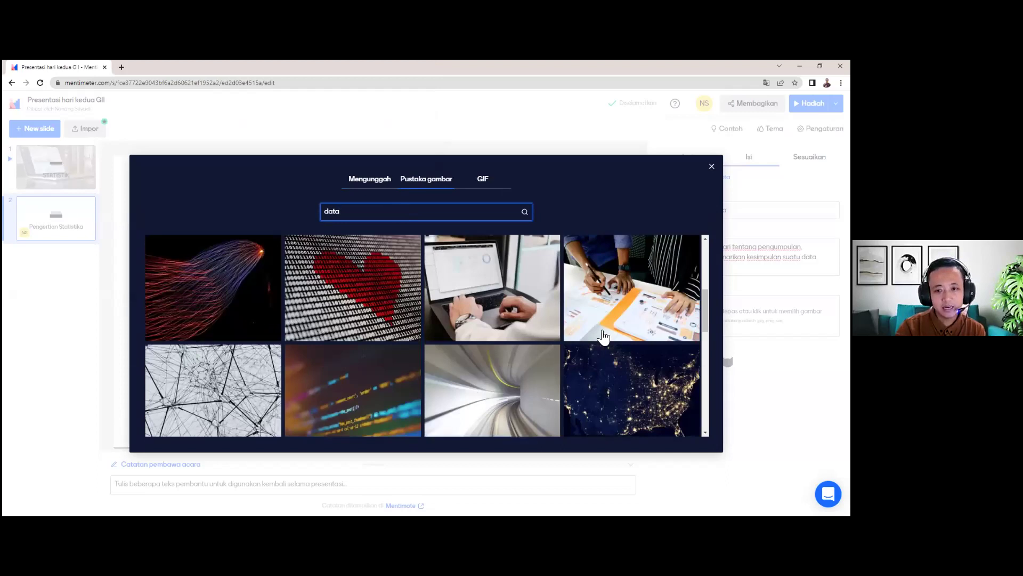
{"action": "left_click", "coordinate": [633, 306]}
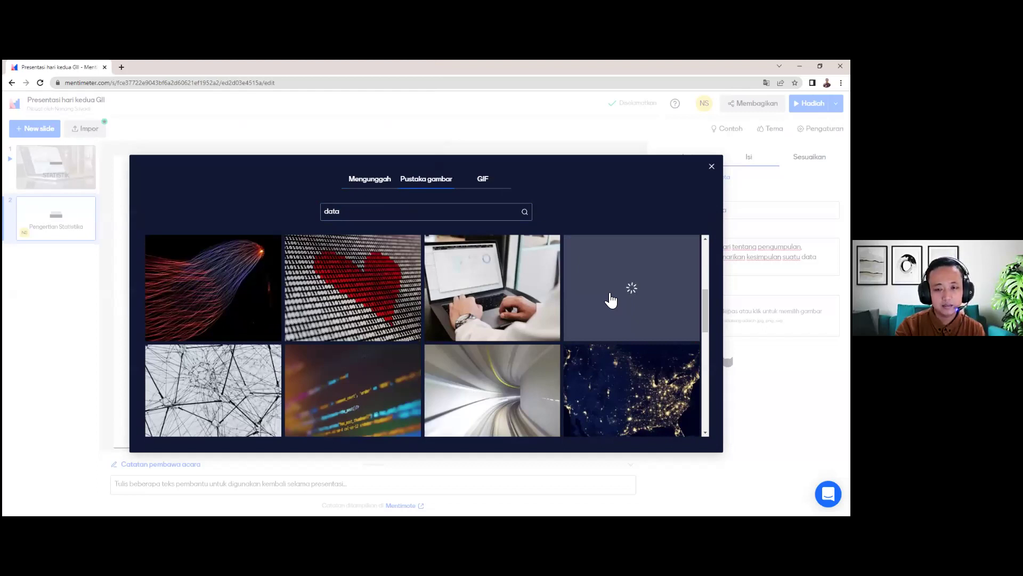
{"action": "scroll", "coordinate": [611, 300], "scroll_direction": "up", "scroll_amount": 3}
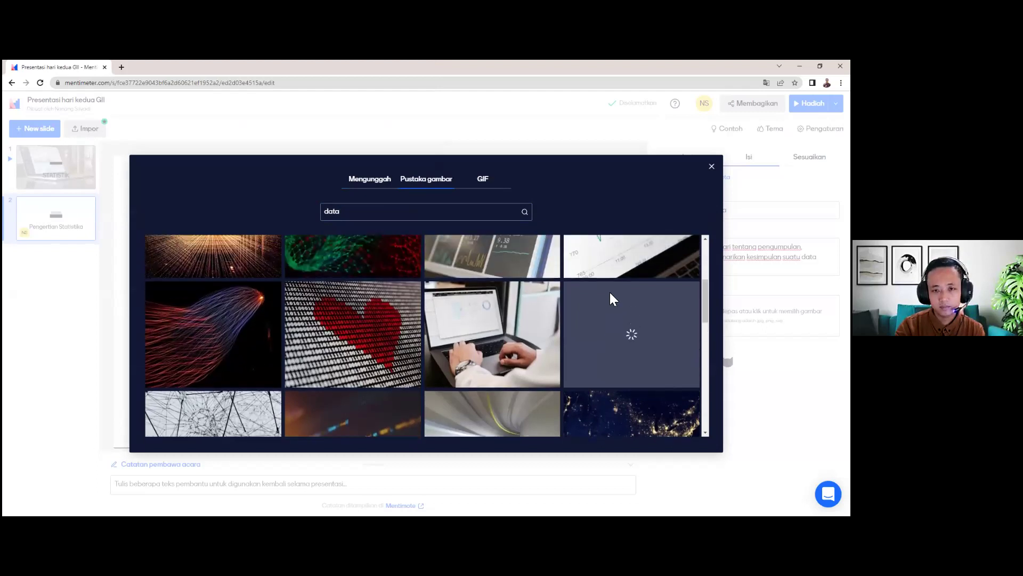
{"action": "scroll", "coordinate": [611, 299], "scroll_direction": "down", "scroll_amount": 3}
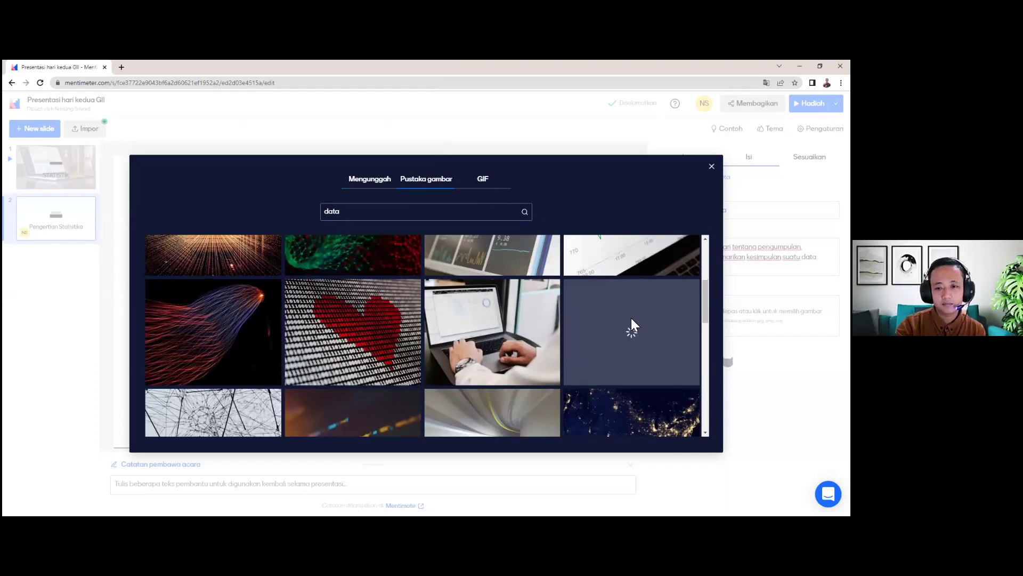
{"action": "scroll", "coordinate": [634, 350], "scroll_direction": "down", "scroll_amount": 3}
{"action": "scroll", "coordinate": [632, 347], "scroll_direction": "down", "scroll_amount": 5}
{"action": "scroll", "coordinate": [633, 349], "scroll_direction": "up", "scroll_amount": 2}
{"action": "scroll", "coordinate": [631, 348], "scroll_direction": "up", "scroll_amount": 8}
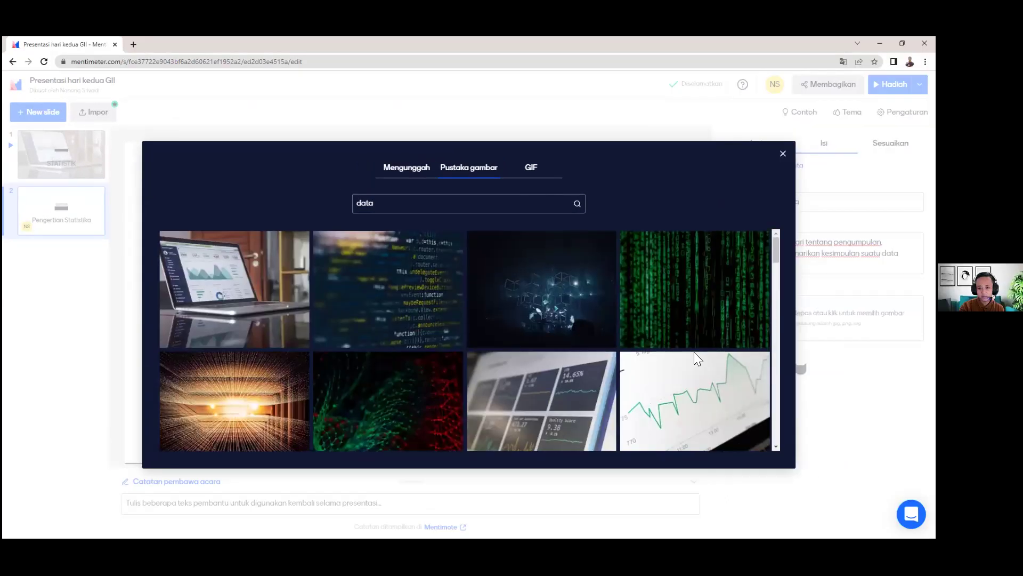
{"action": "scroll", "coordinate": [694, 356], "scroll_direction": "down", "scroll_amount": 5}
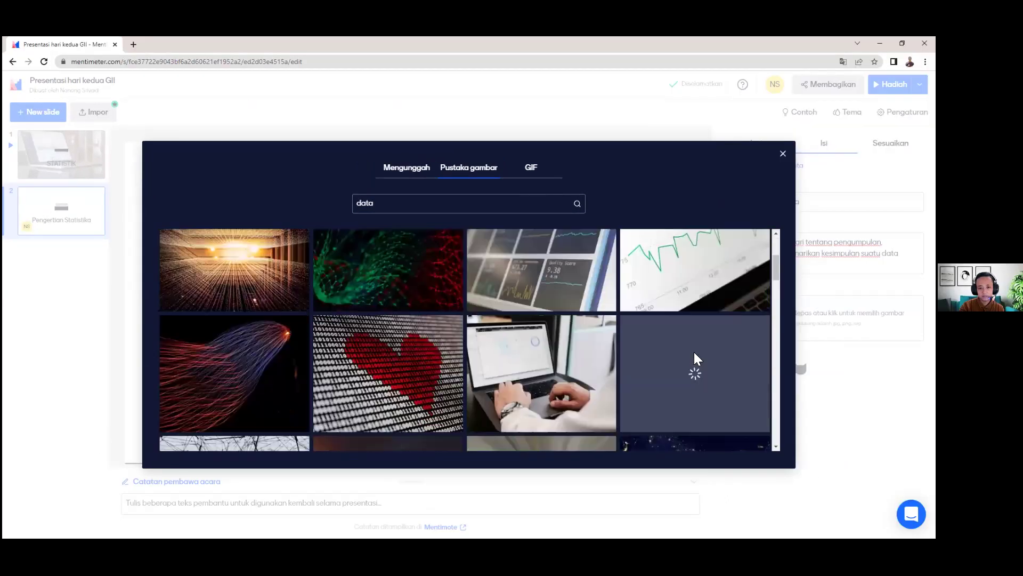
{"action": "scroll", "coordinate": [693, 354], "scroll_direction": "up", "scroll_amount": 2}
{"action": "scroll", "coordinate": [691, 348], "scroll_direction": "up", "scroll_amount": 2}
{"action": "scroll", "coordinate": [692, 352], "scroll_direction": "down", "scroll_amount": 2}
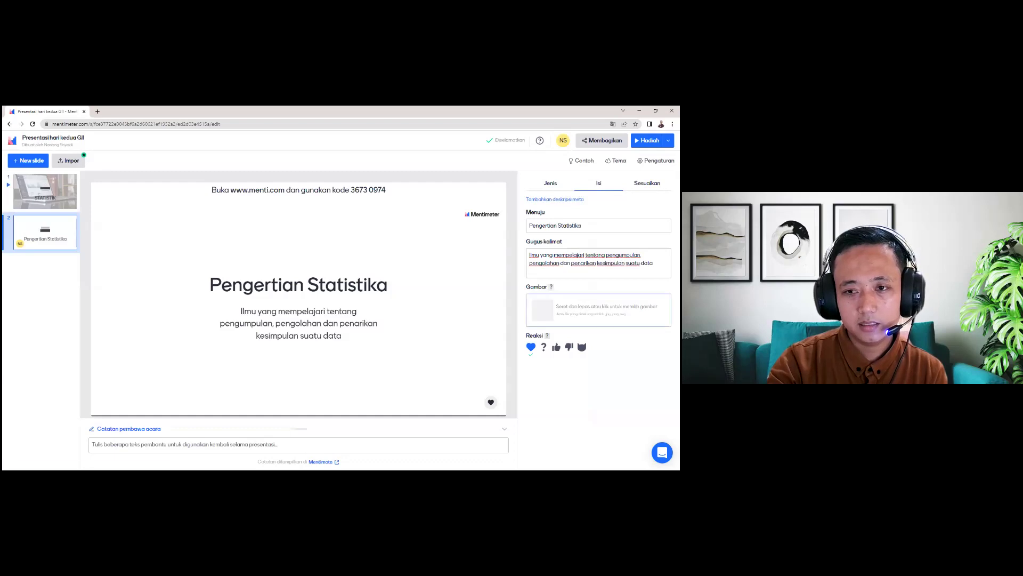
Search the image library for "data" and insert the photo of the dashboard with the Quality Score chart on the Pengertian Statistika slide.
{"action": "left_click", "coordinate": [618, 309]}
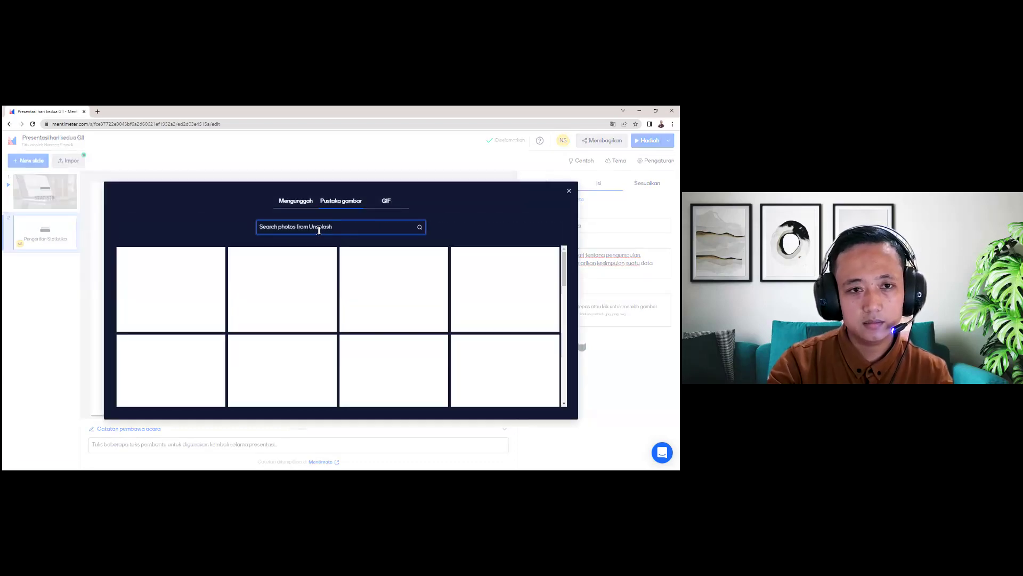
{"action": "type", "text": "data"}
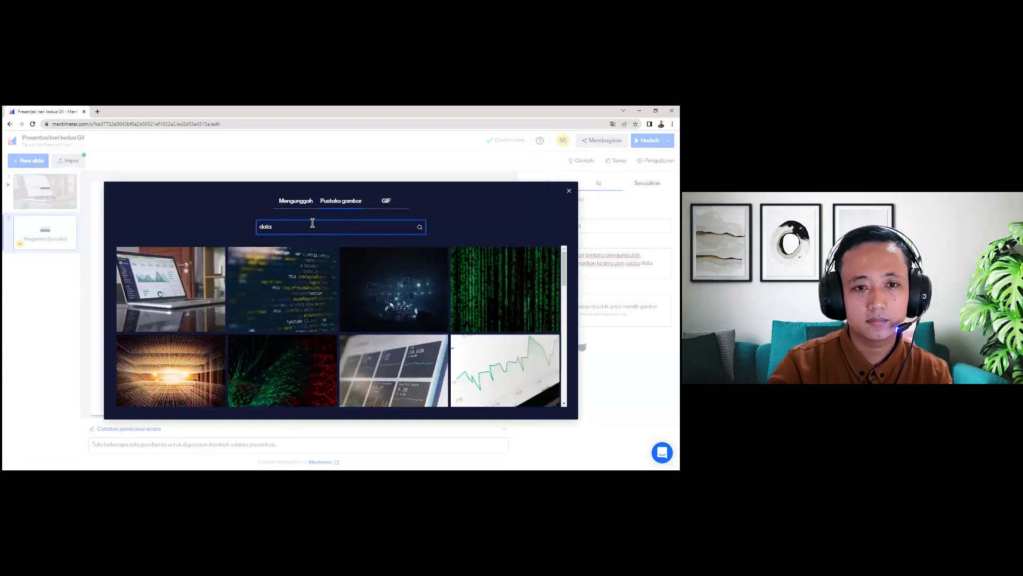
{"action": "left_click", "coordinate": [405, 369]}
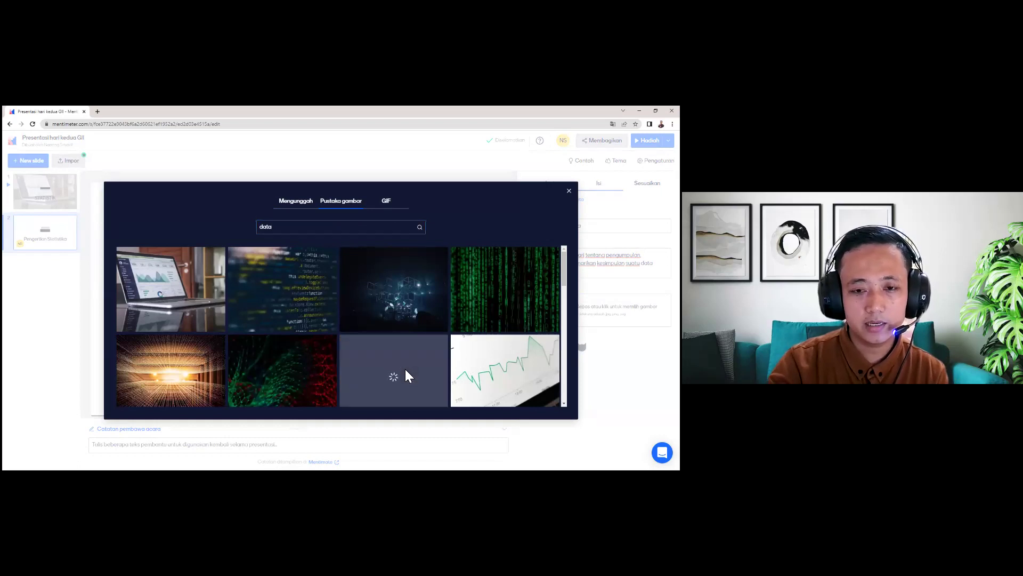
{"action": "scroll", "coordinate": [405, 369], "scroll_direction": "down", "scroll_amount": 2}
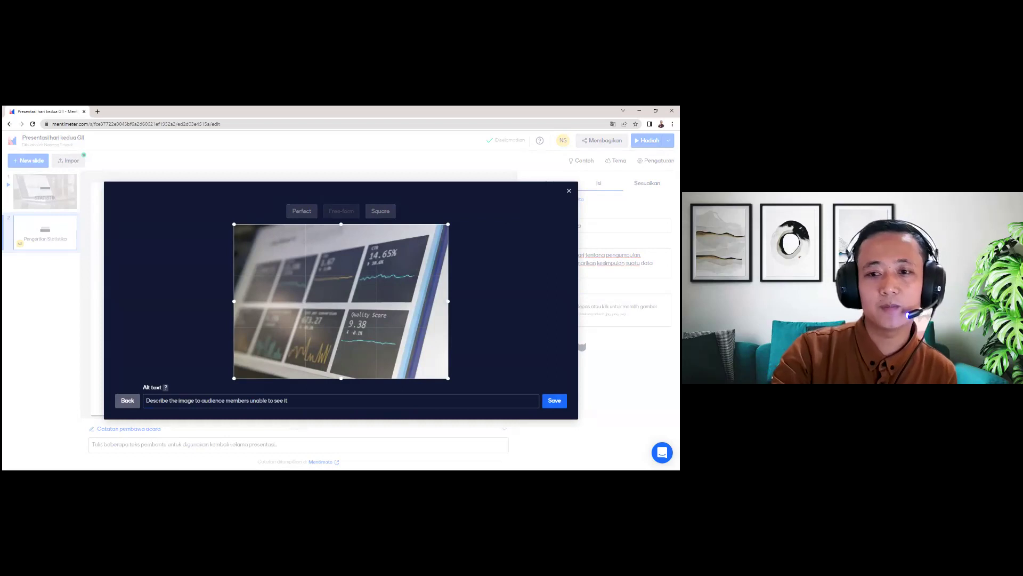
{"action": "left_click", "coordinate": [554, 401]}
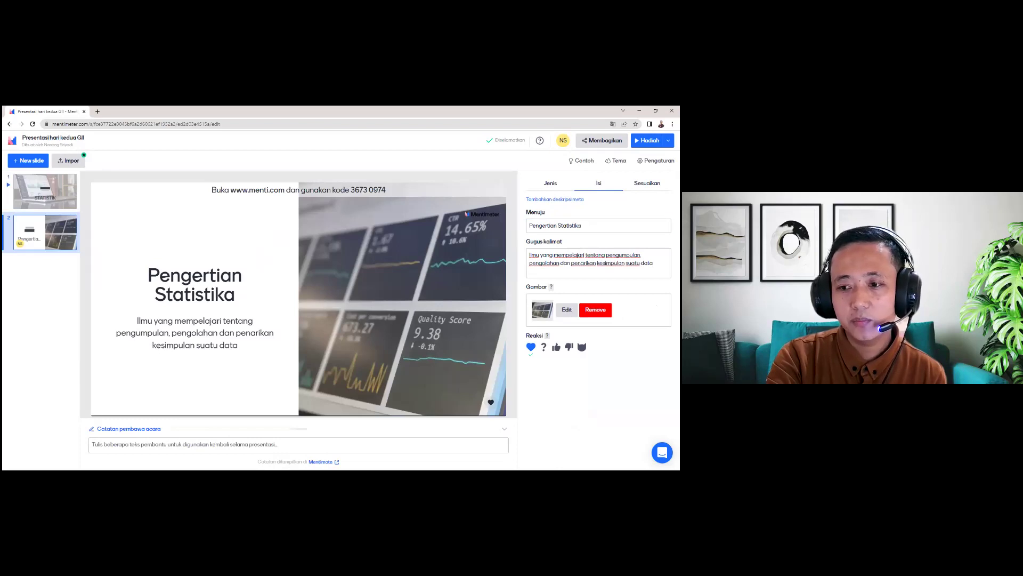
Try alternative layouts for the Pengertian Statistika slide and apply the one with a smaller framed image to the left of the text.
{"action": "left_click", "coordinate": [647, 184]}
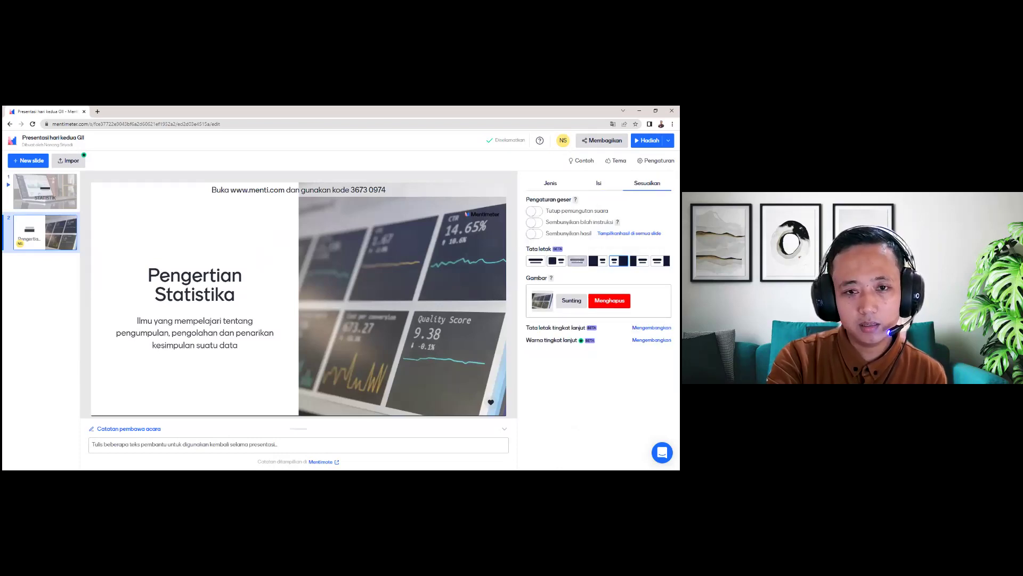
{"action": "left_click", "coordinate": [577, 260]}
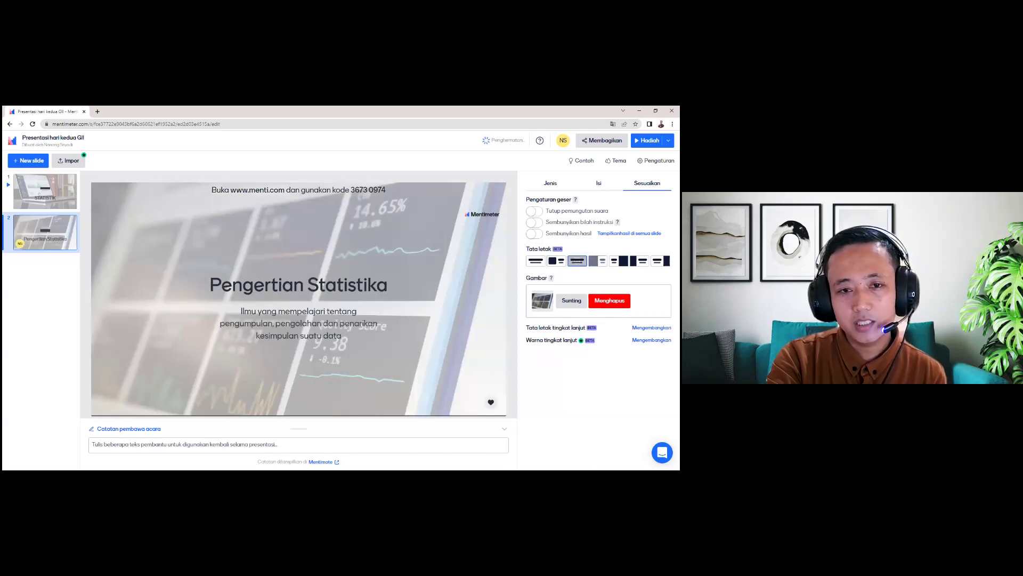
{"action": "left_click", "coordinate": [597, 261]}
{"action": "left_click", "coordinate": [619, 261]}
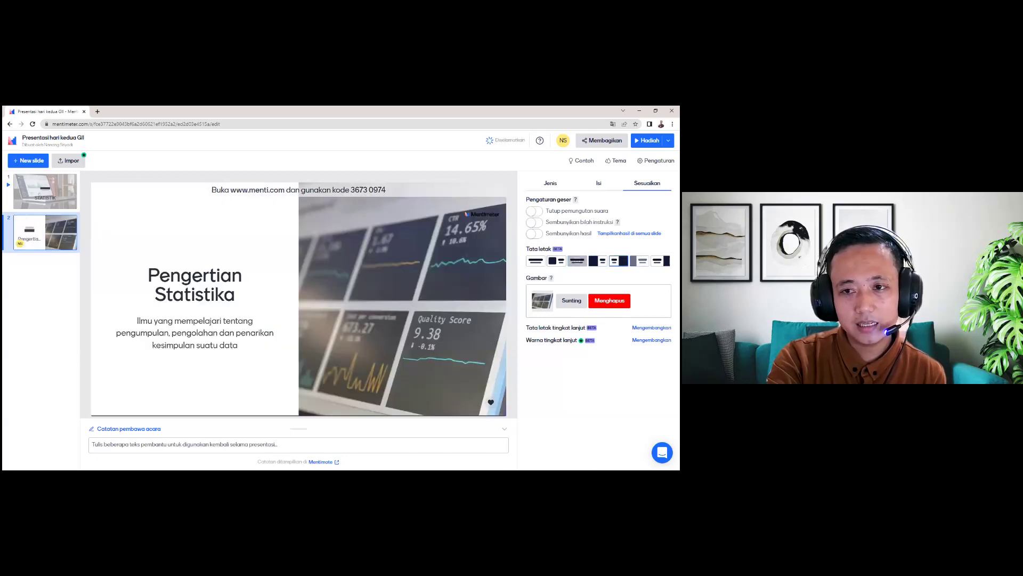
{"action": "left_click", "coordinate": [642, 260]}
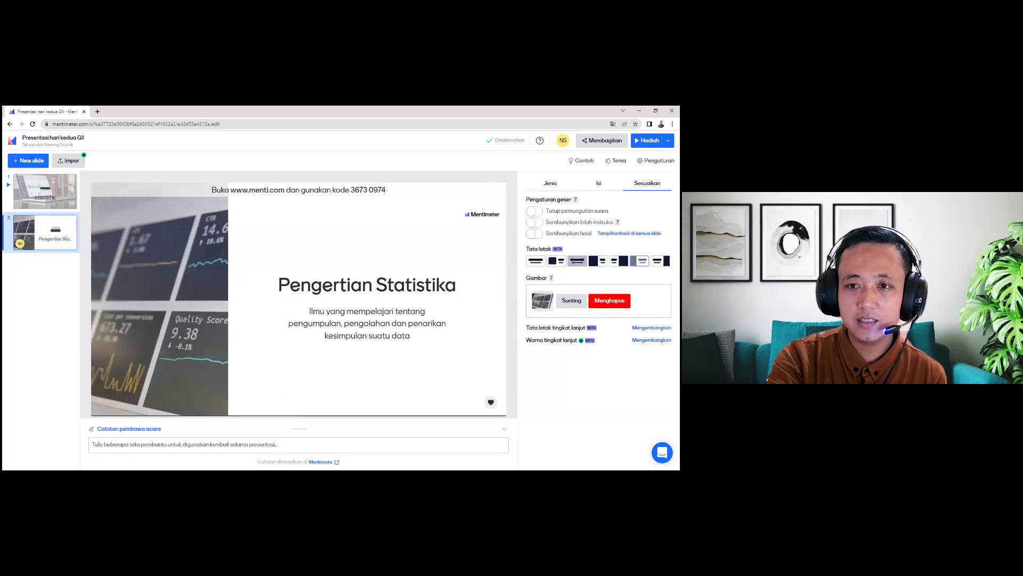
{"action": "left_click", "coordinate": [661, 261]}
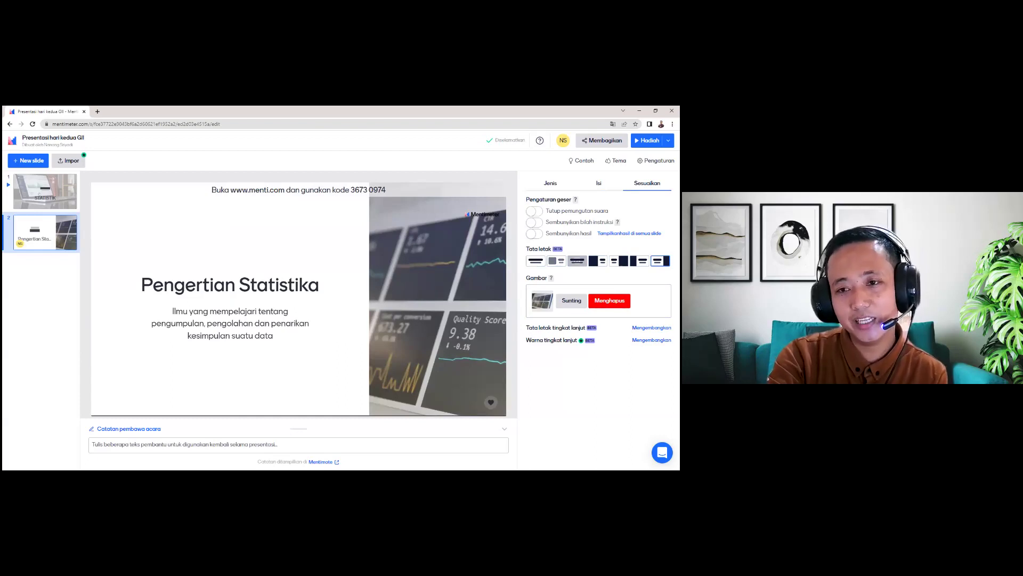
{"action": "left_click", "coordinate": [556, 261]}
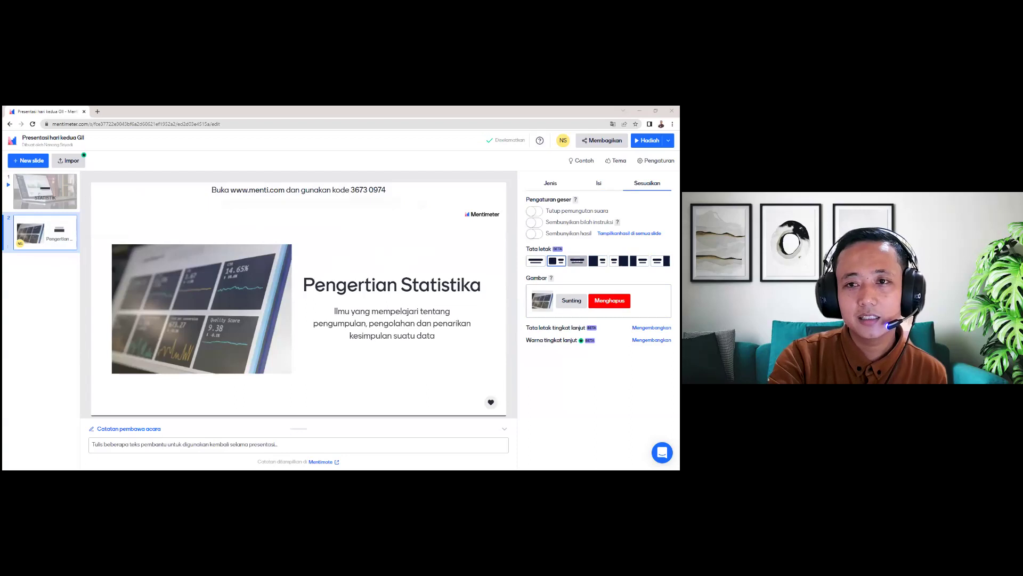
Add a third slide of the image type (Gambar) after the Pengertian Statistika slide.
{"action": "left_click", "coordinate": [551, 184]}
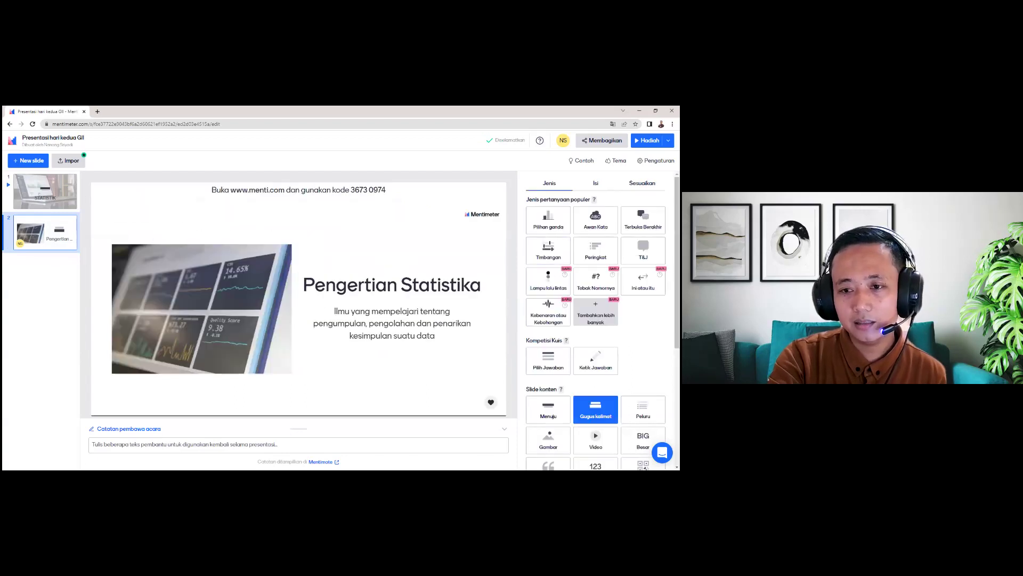
{"action": "scroll", "coordinate": [596, 320], "scroll_direction": "down", "scroll_amount": 2}
{"action": "scroll", "coordinate": [619, 341], "scroll_direction": "down", "scroll_amount": 1}
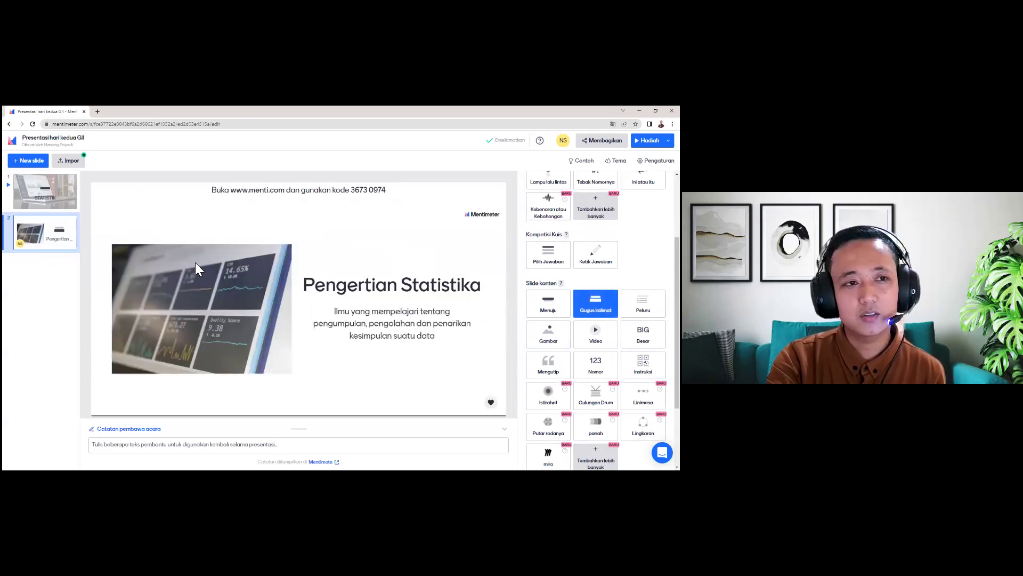
{"action": "left_click", "coordinate": [35, 162]}
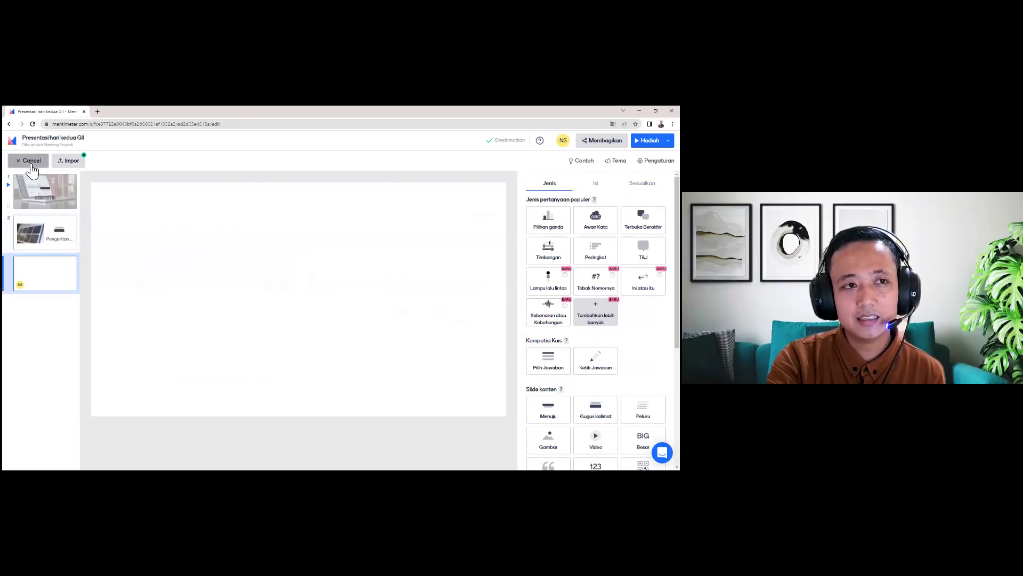
{"action": "left_click", "coordinate": [31, 161]}
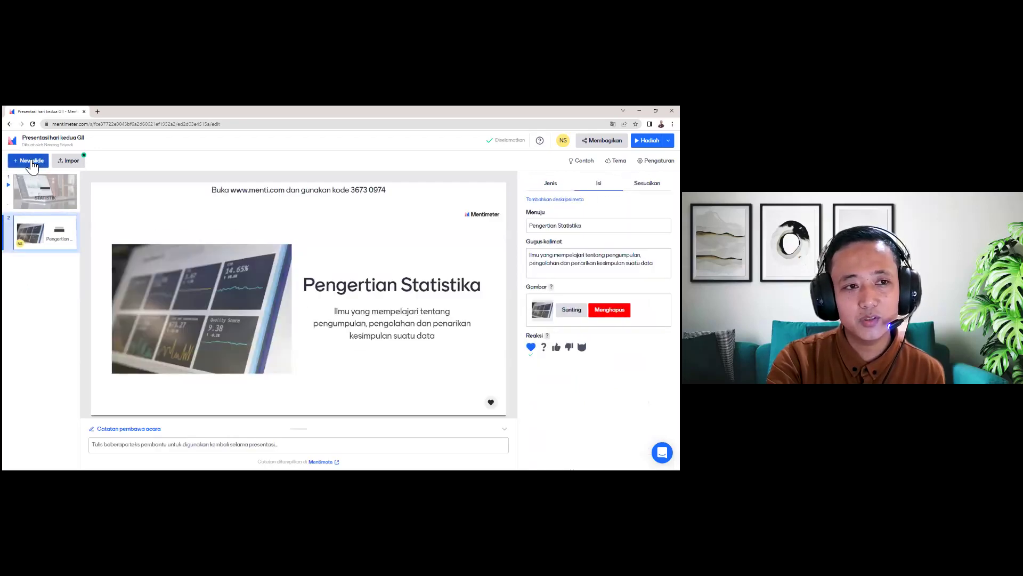
{"action": "left_click", "coordinate": [32, 162]}
{"action": "scroll", "coordinate": [596, 320], "scroll_direction": "down", "scroll_amount": 5}
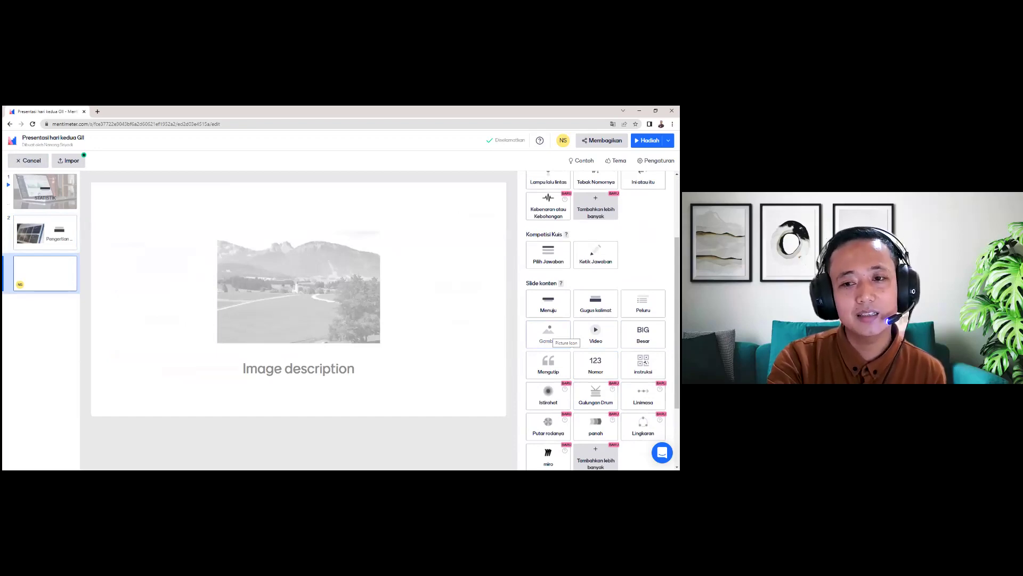
{"action": "left_click", "coordinate": [548, 334]}
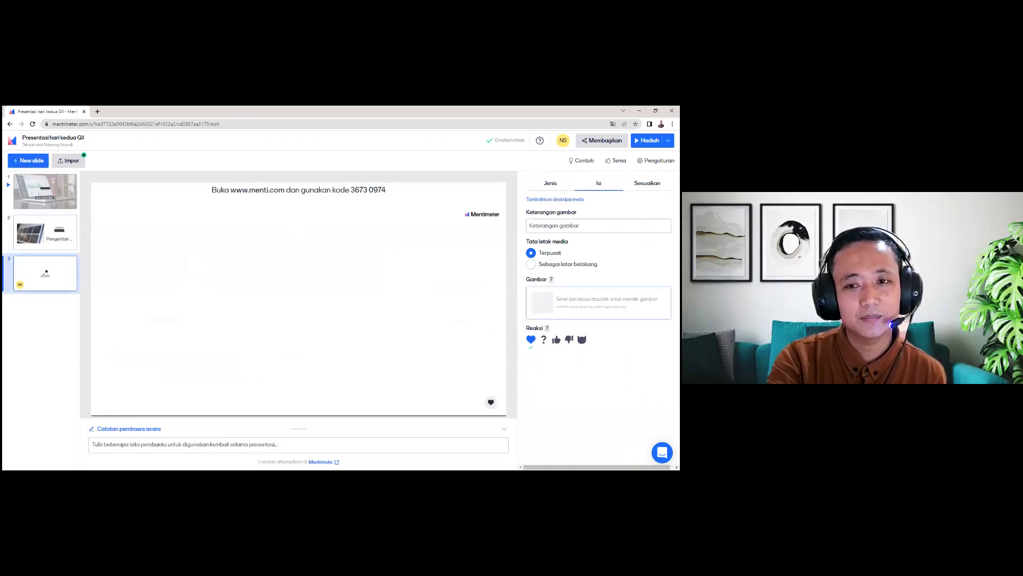
Upload Slide1.JPG from the Mentimeter Hari kedua pictures folder as the third slide's image and save it uncropped.
{"action": "left_click", "coordinate": [598, 303]}
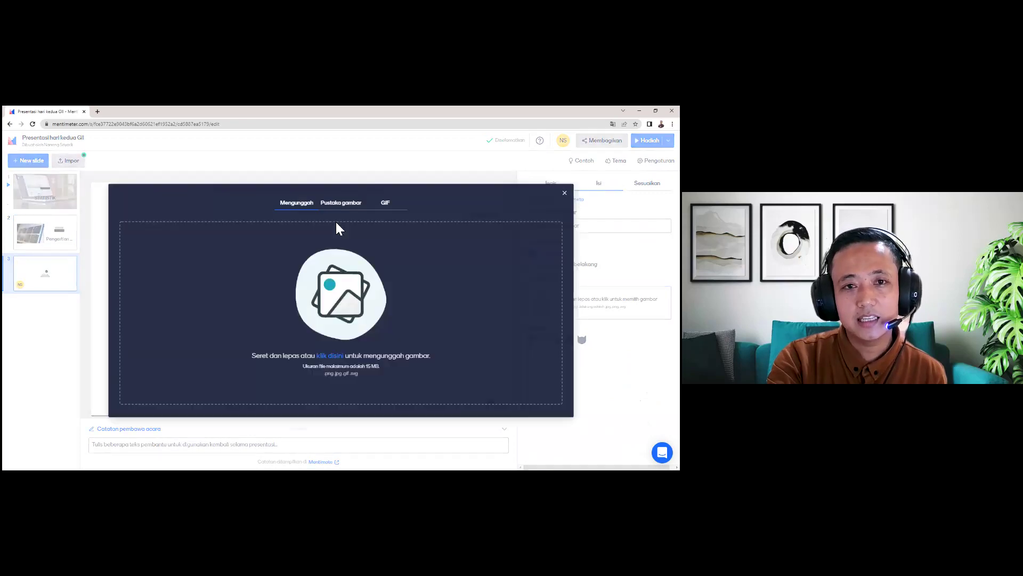
{"action": "left_click", "coordinate": [337, 290]}
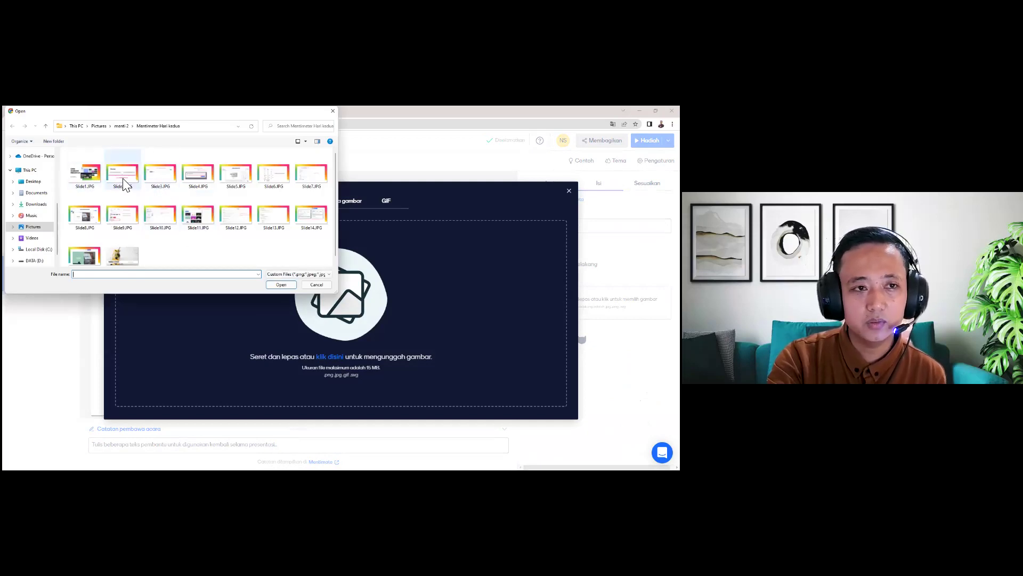
{"action": "left_click", "coordinate": [91, 172]}
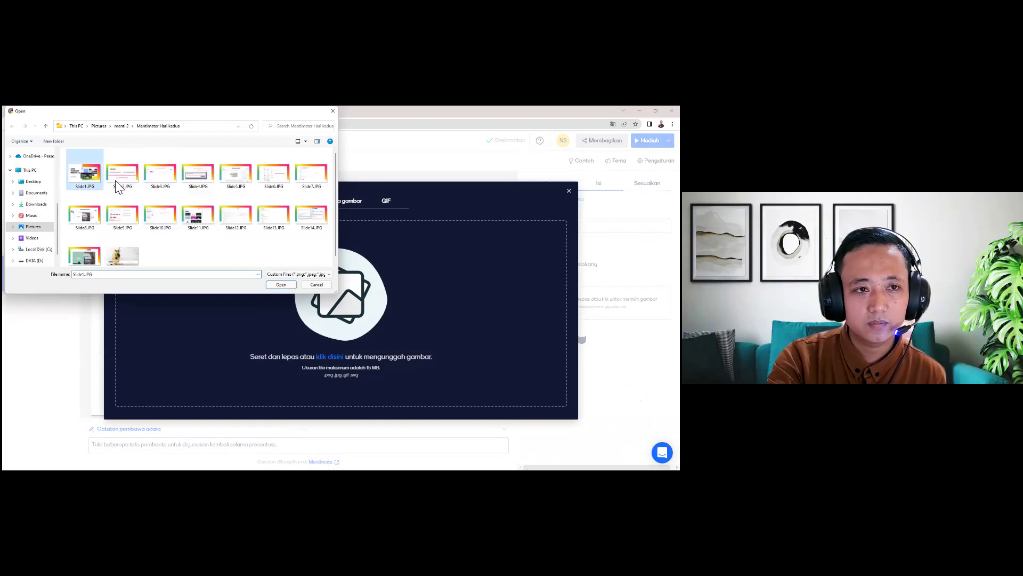
{"action": "left_click", "coordinate": [274, 284]}
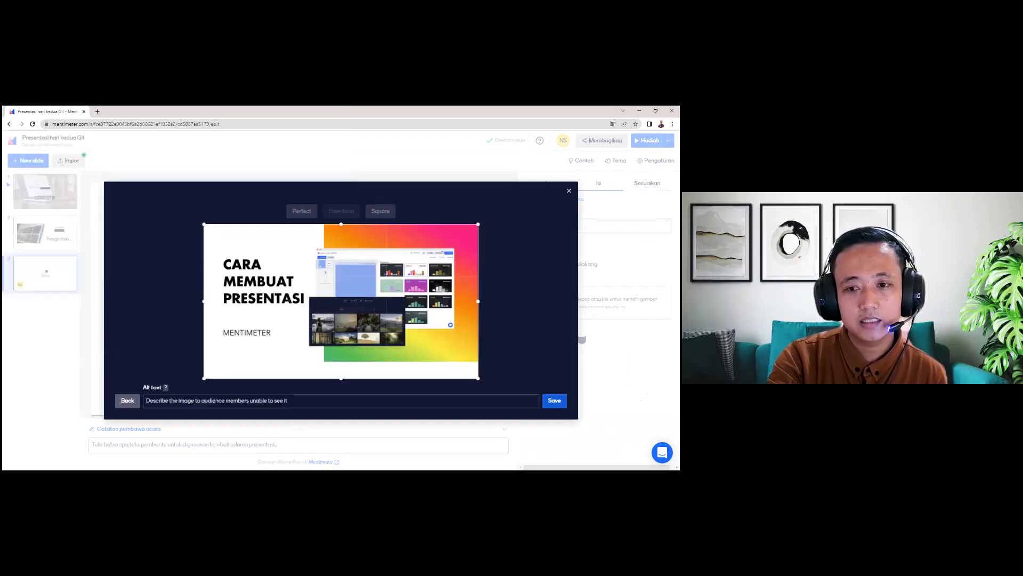
{"action": "left_click", "coordinate": [554, 400]}
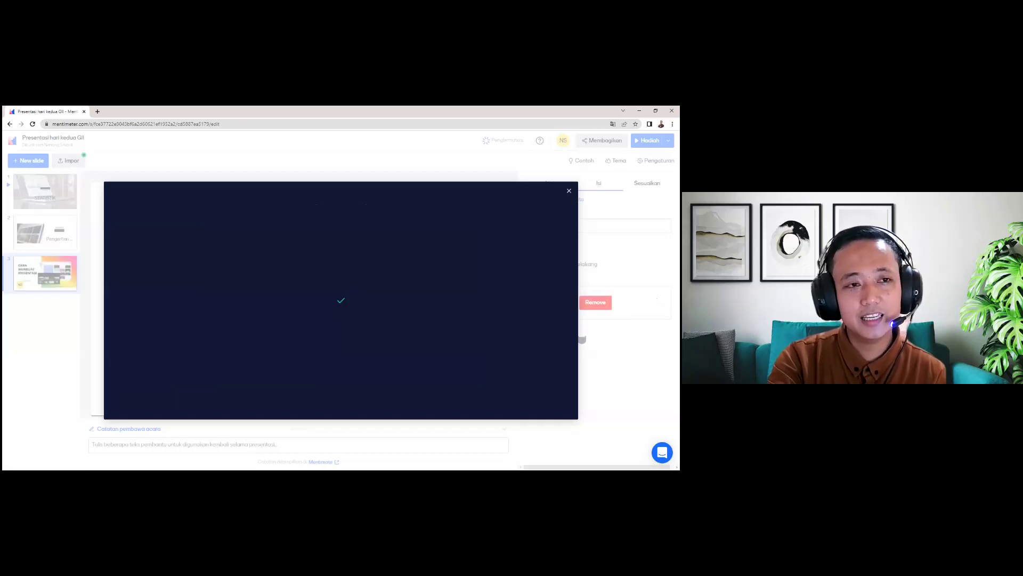
Set the third slide's image as the background (Sebagai latar belakang) and enable the question mark, thumbs-up and thumbs-down reactions.
{"action": "left_click", "coordinate": [51, 234]}
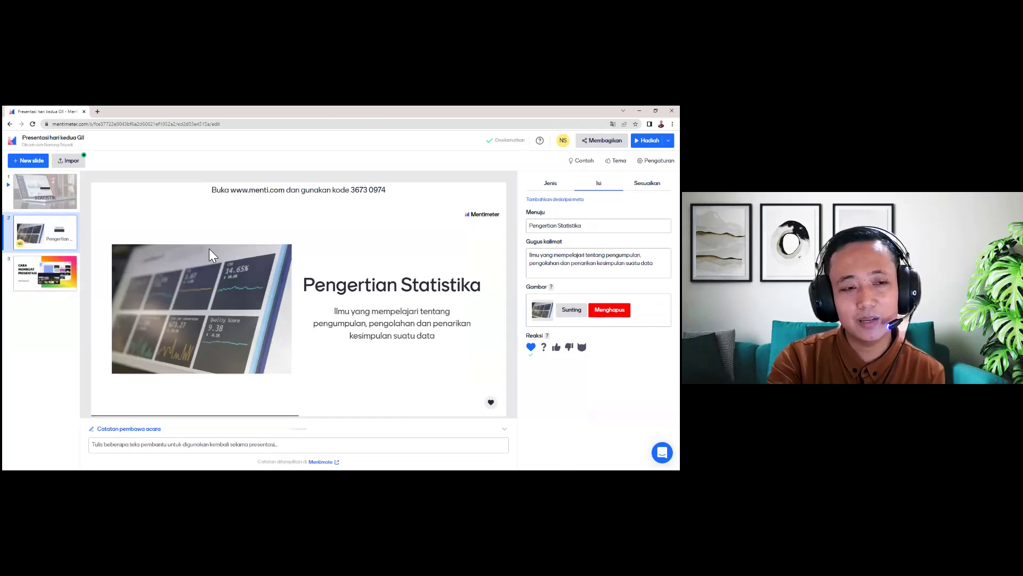
{"action": "left_click", "coordinate": [46, 273]}
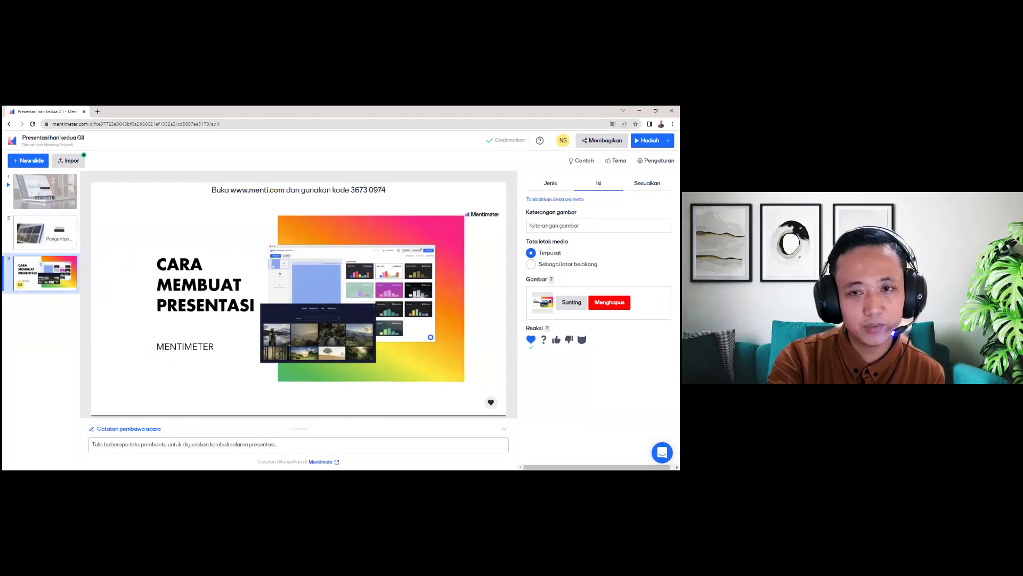
{"action": "left_click", "coordinate": [530, 263]}
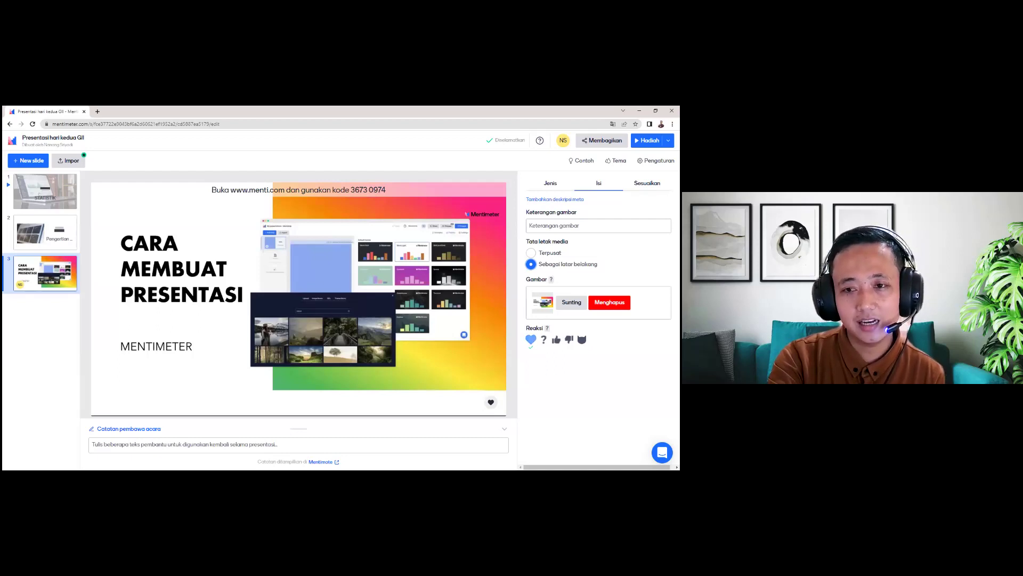
{"action": "left_click", "coordinate": [544, 339]}
{"action": "left_click", "coordinate": [556, 339]}
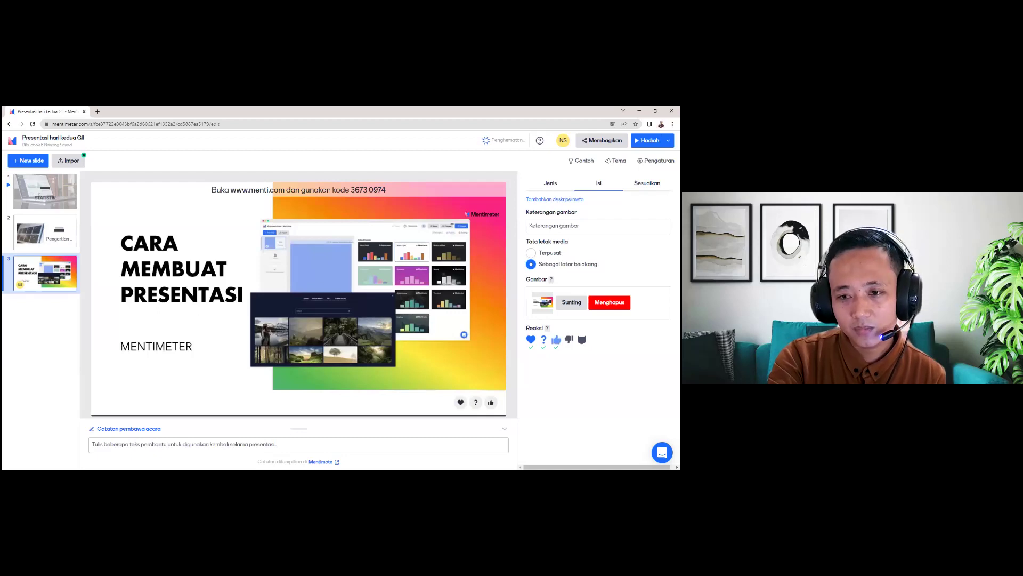
{"action": "left_click", "coordinate": [569, 339]}
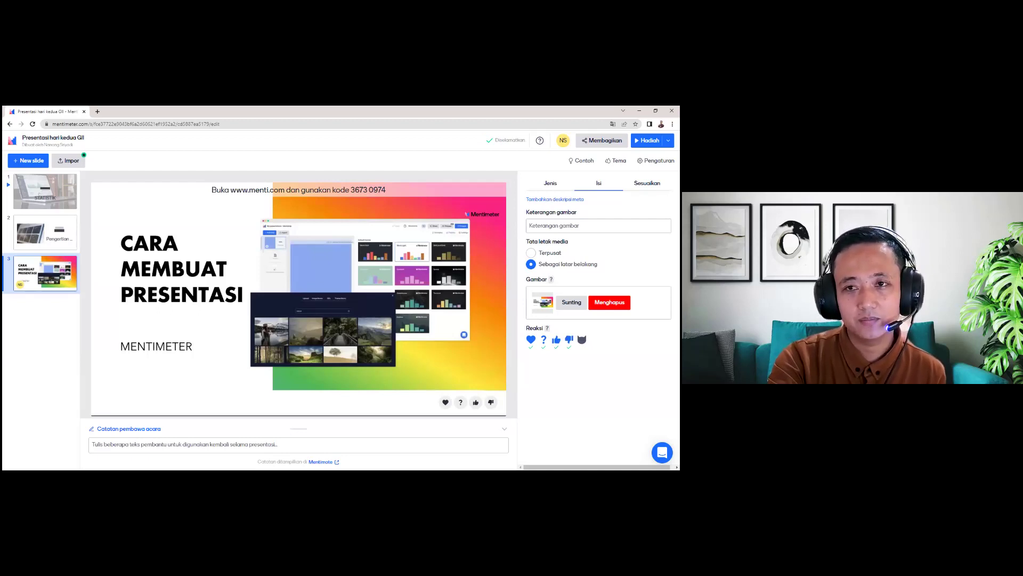
Add a fourth slide of the Video content type after the CARA MEMBUAT PRESENTASI slide.
{"action": "left_click", "coordinate": [550, 183]}
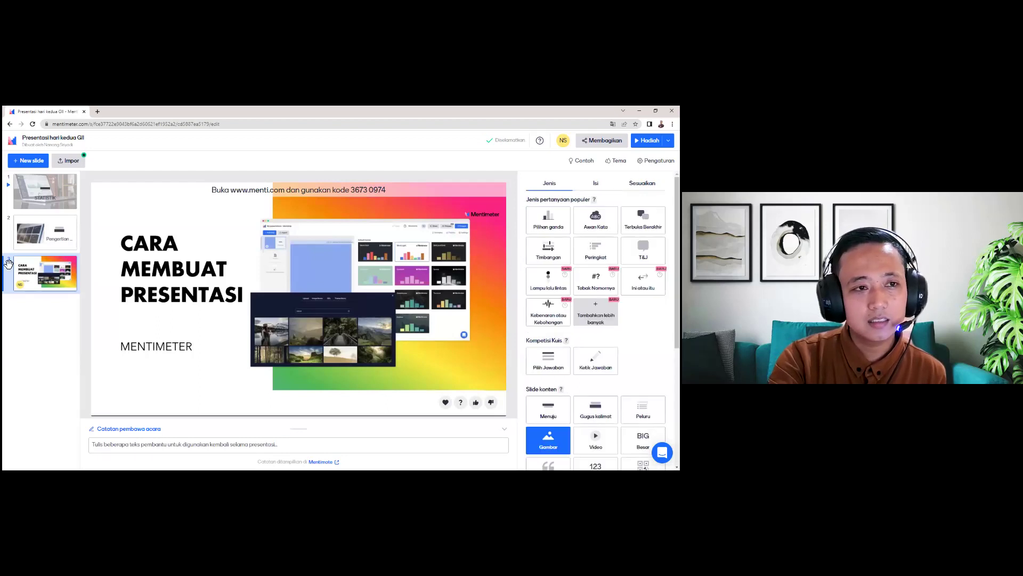
{"action": "left_click", "coordinate": [24, 164]}
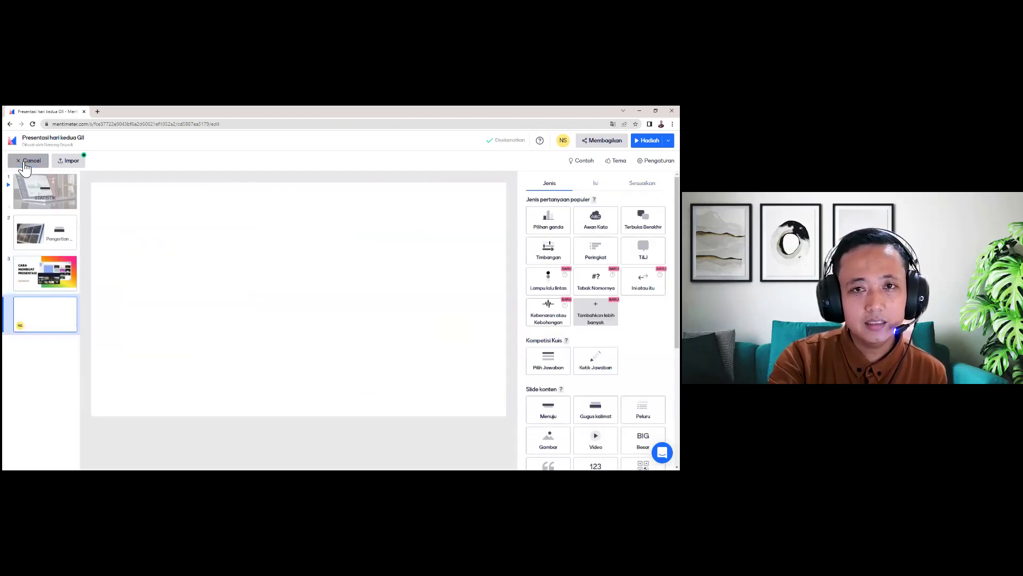
{"action": "scroll", "coordinate": [640, 421], "scroll_direction": "down", "scroll_amount": 2}
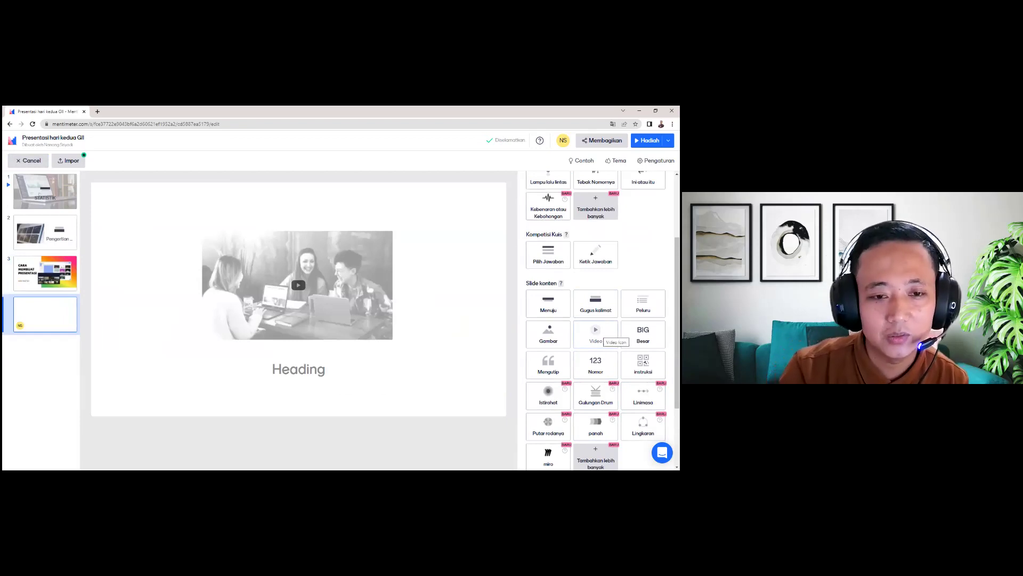
{"action": "left_click", "coordinate": [595, 334]}
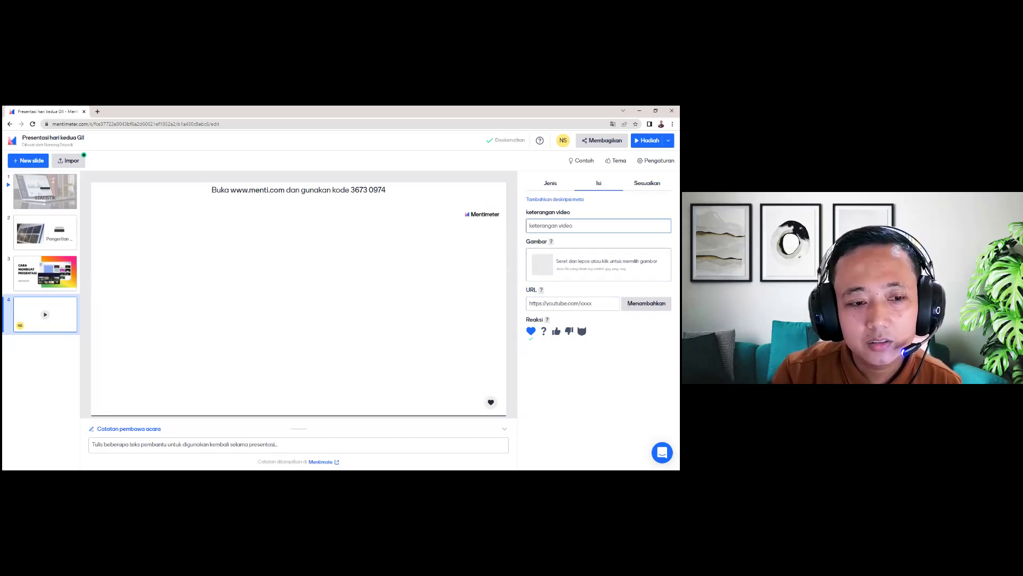
In a new browser tab, search Google for "statistika kelas 8 youtube", open the video "Statistika Kelas 8 [Part 1] - Menganalisis Data" and pause it.
{"action": "left_click", "coordinate": [573, 303]}
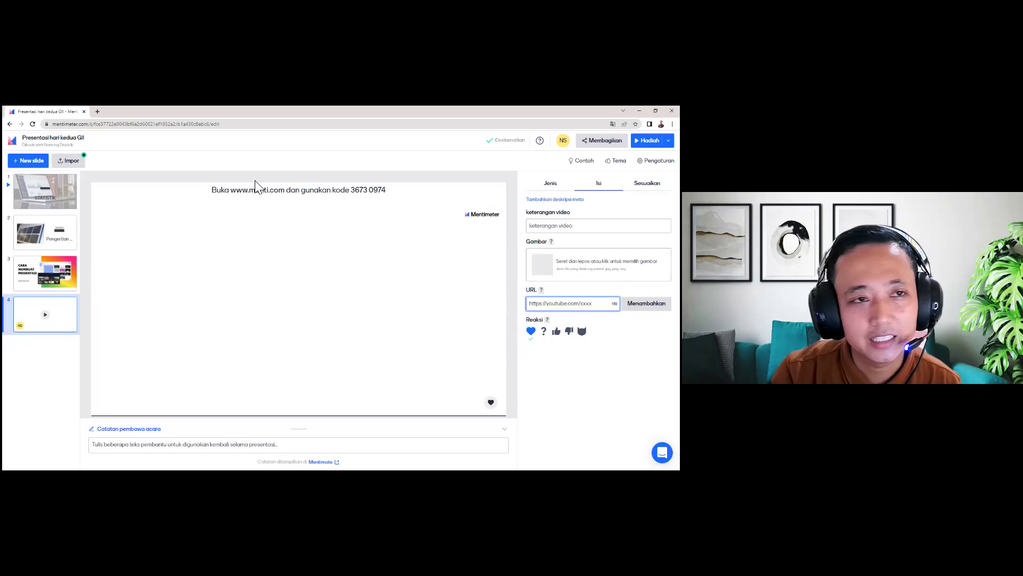
{"action": "left_click", "coordinate": [97, 111]}
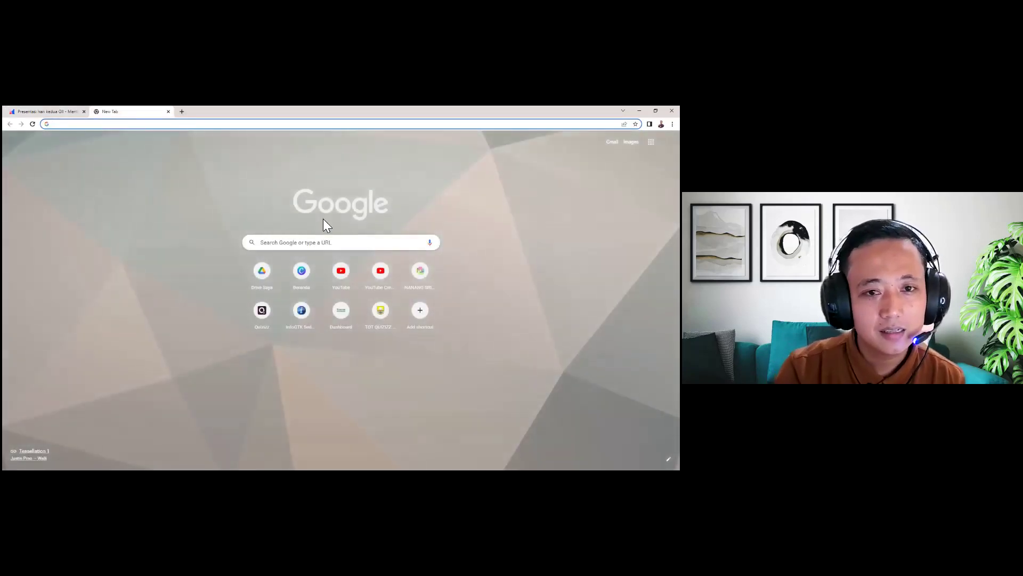
{"action": "left_click", "coordinate": [335, 244]}
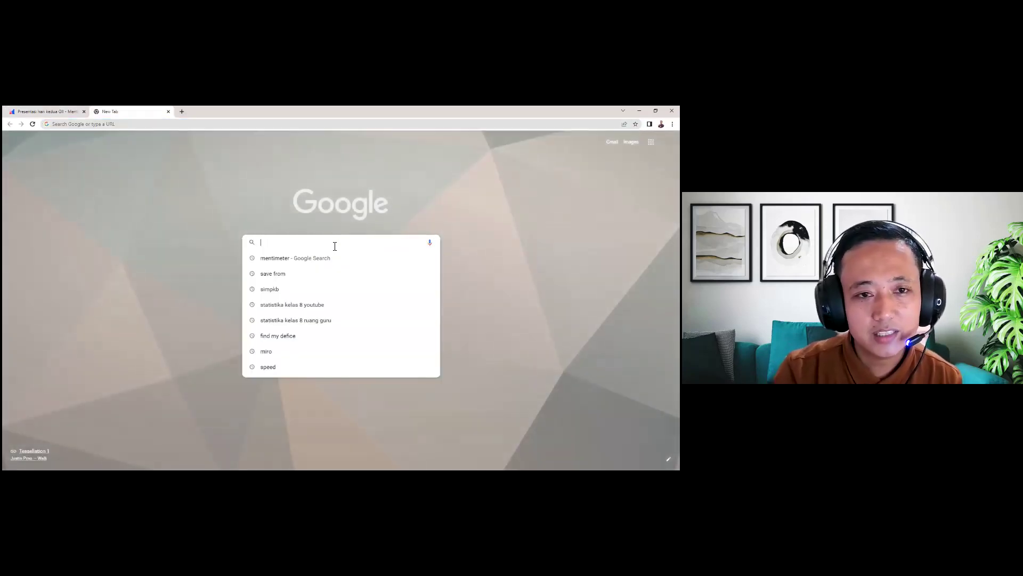
{"action": "type", "text": "statistika kelas 8 youtube"}
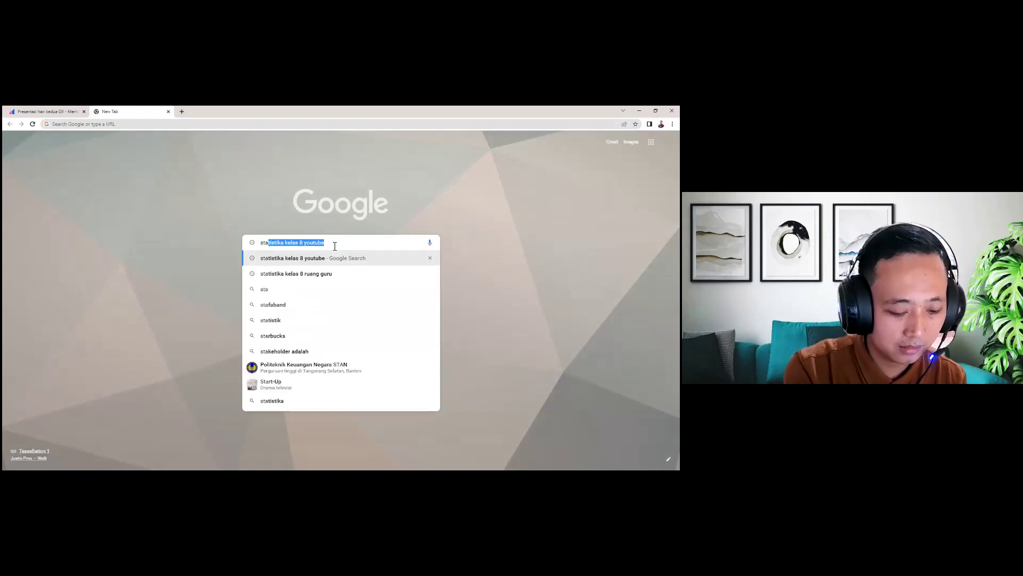
{"action": "key", "text": "Return"}
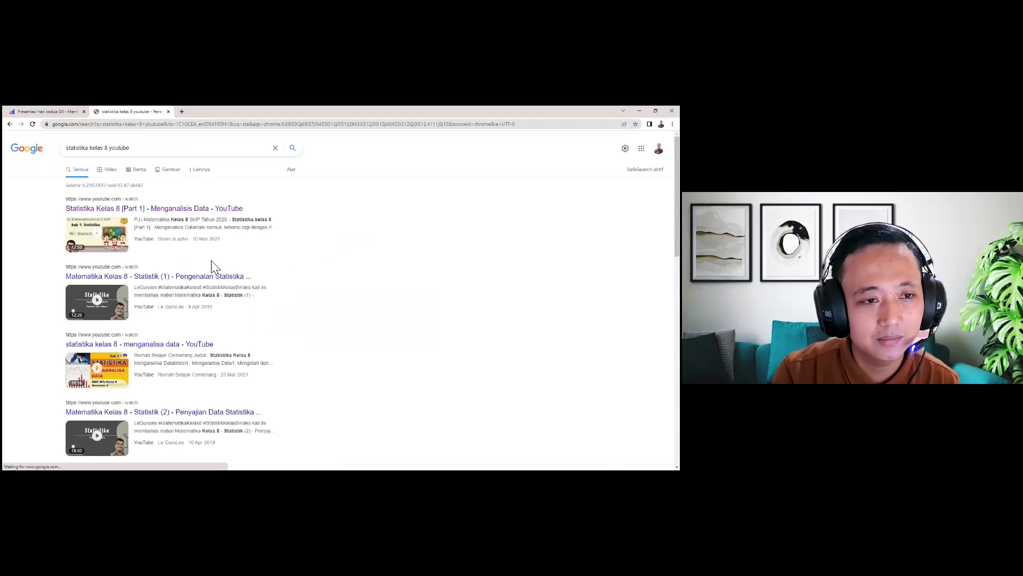
{"action": "left_click", "coordinate": [158, 210]}
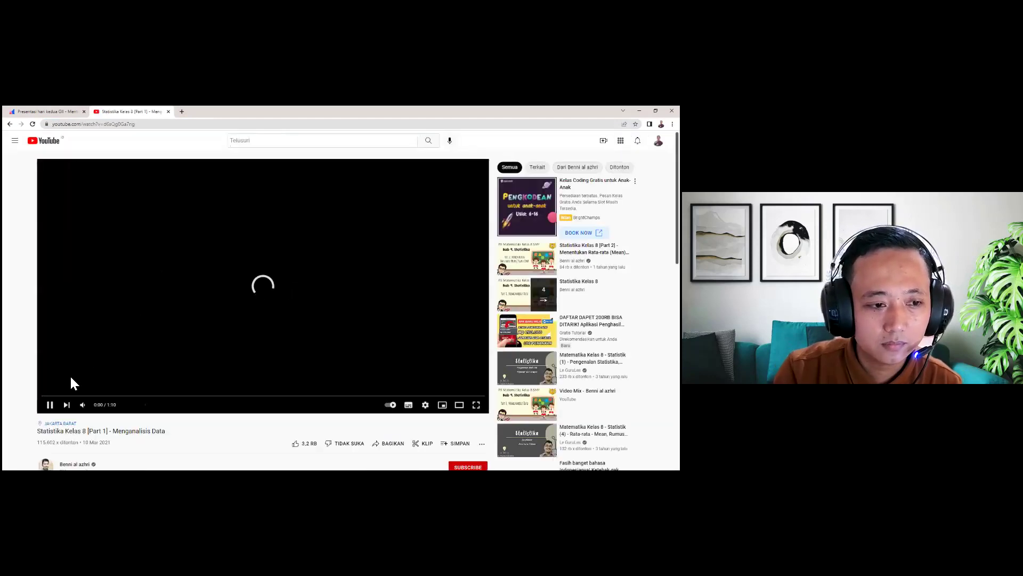
{"action": "left_click", "coordinate": [50, 405]}
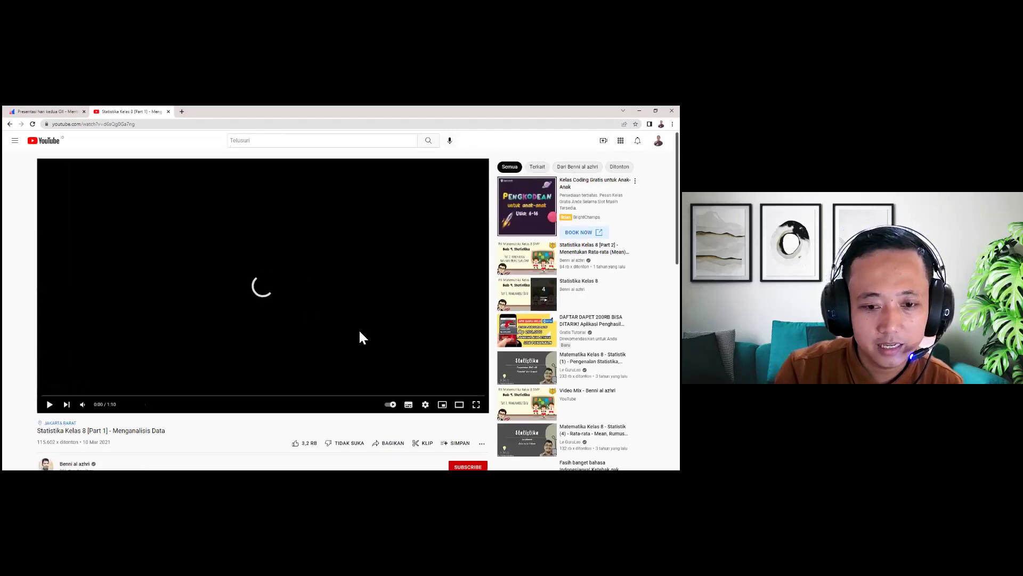
Copy the YouTube video's share link and close its browser tab to return to the Mentimeter presentation.
{"action": "scroll", "coordinate": [358, 328], "scroll_direction": "down", "scroll_amount": 2}
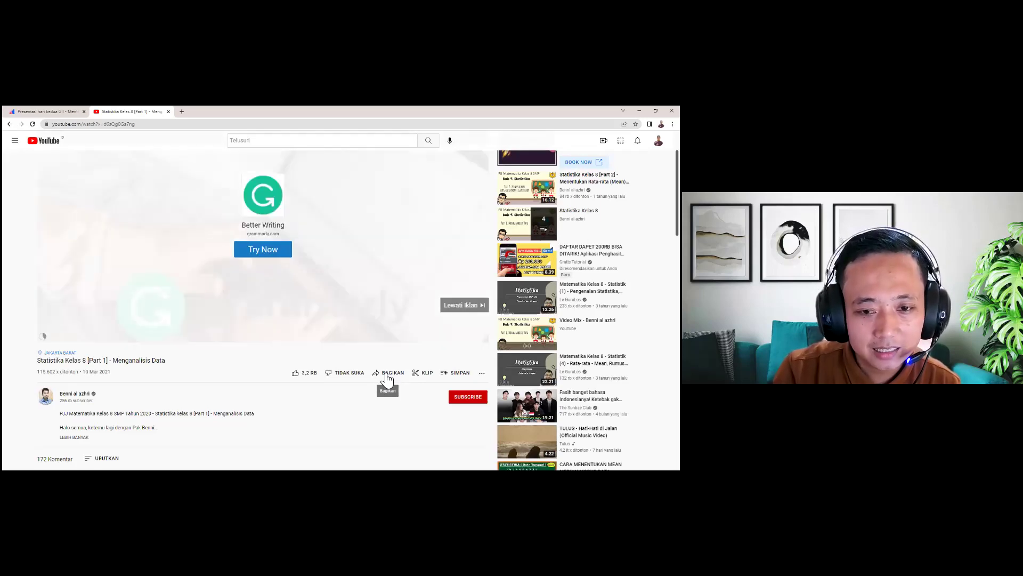
{"action": "left_click", "coordinate": [386, 372]}
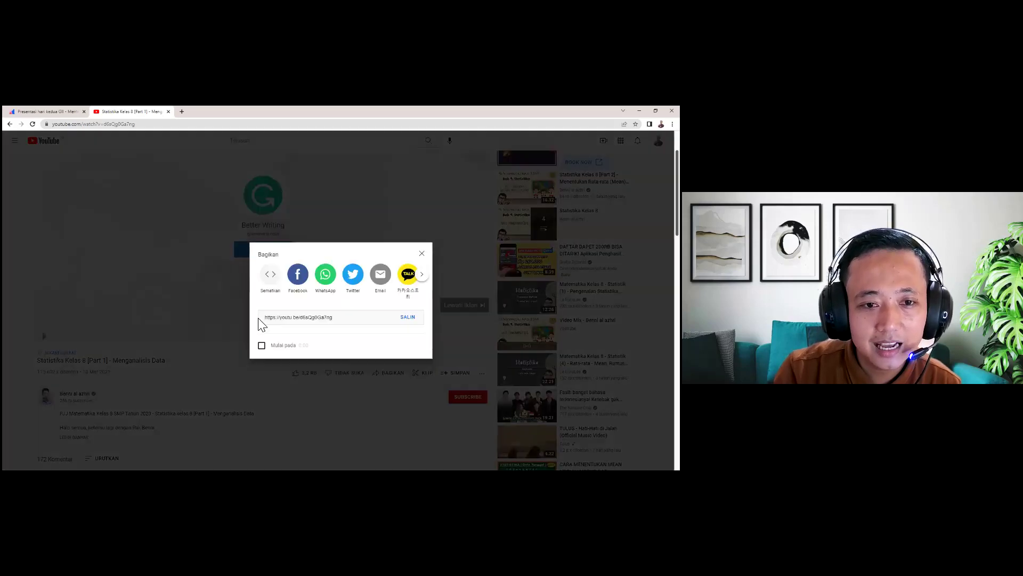
{"action": "left_click_drag", "start_coordinate": [263, 319], "coordinate": [346, 320]}
{"action": "key", "text": "ctrl+c"}
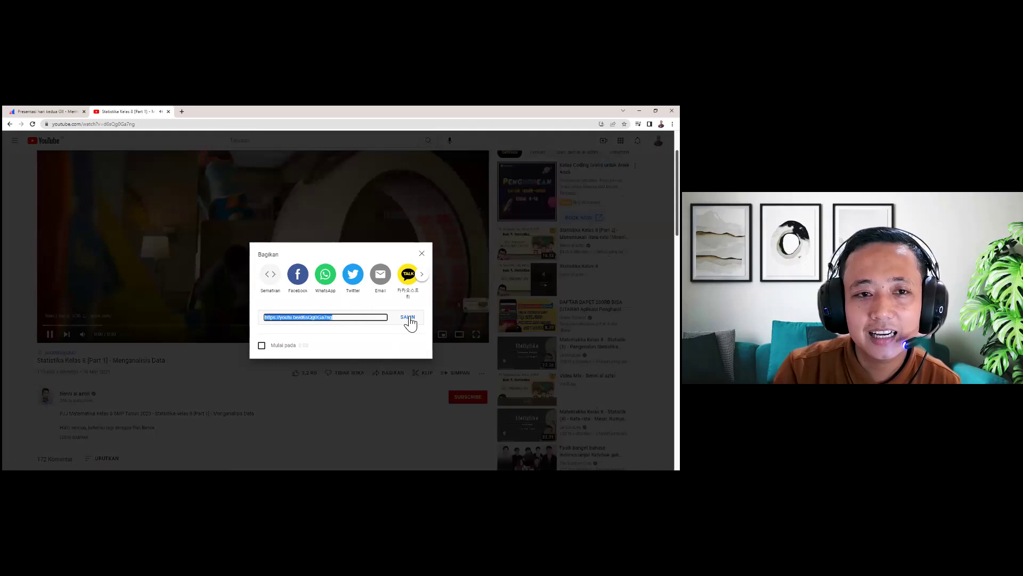
{"action": "left_click", "coordinate": [407, 318]}
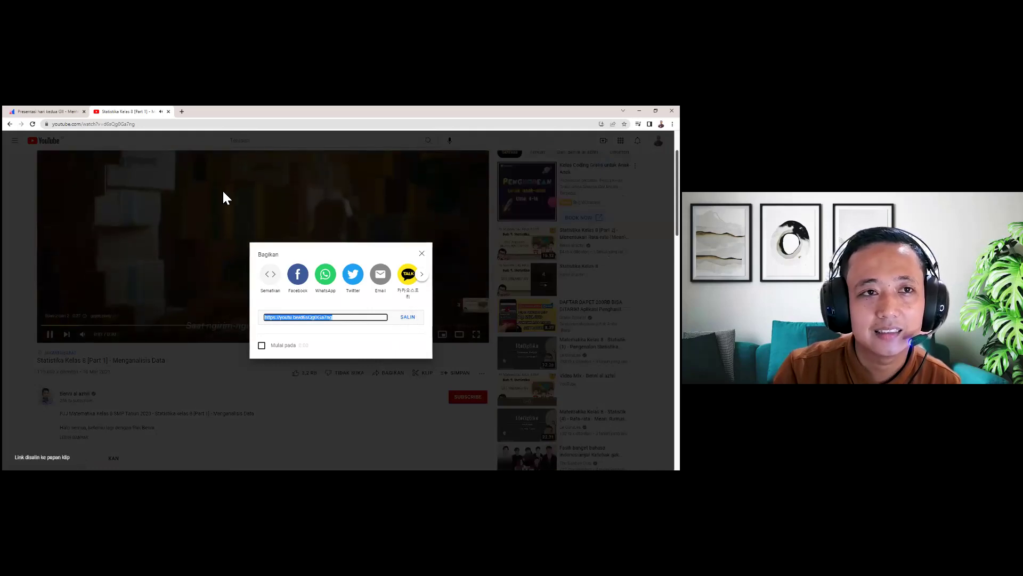
{"action": "left_click", "coordinate": [167, 112]}
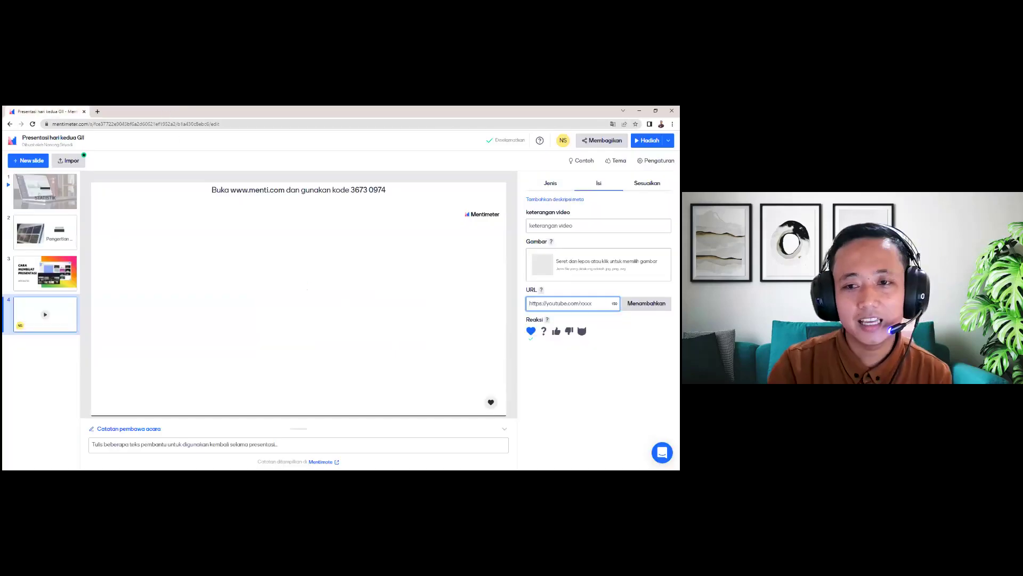
Paste the copied YouTube link as the fourth slide's video URL and add the video to the slide.
{"action": "right_click", "coordinate": [550, 304]}
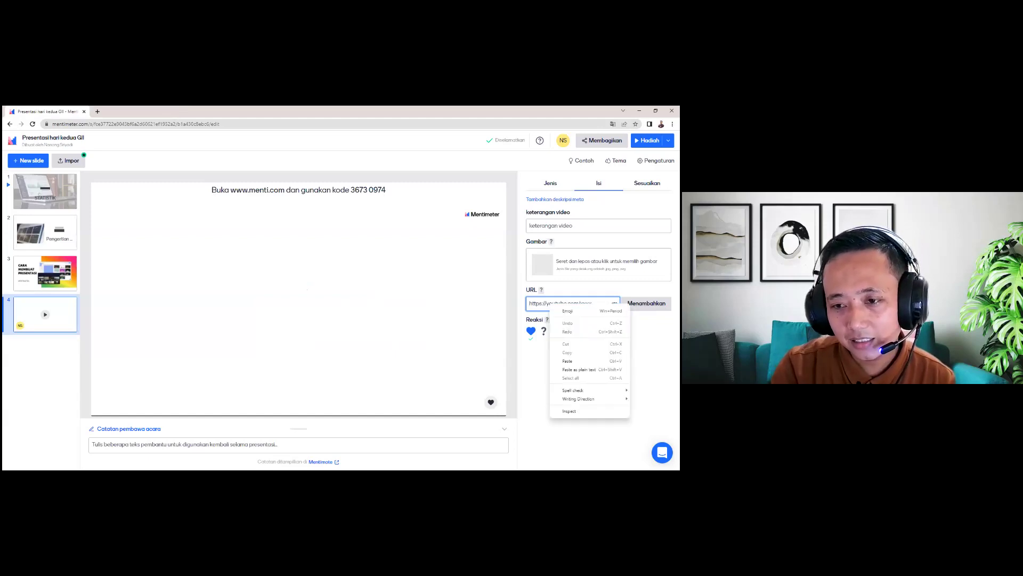
{"action": "left_click", "coordinate": [567, 361]}
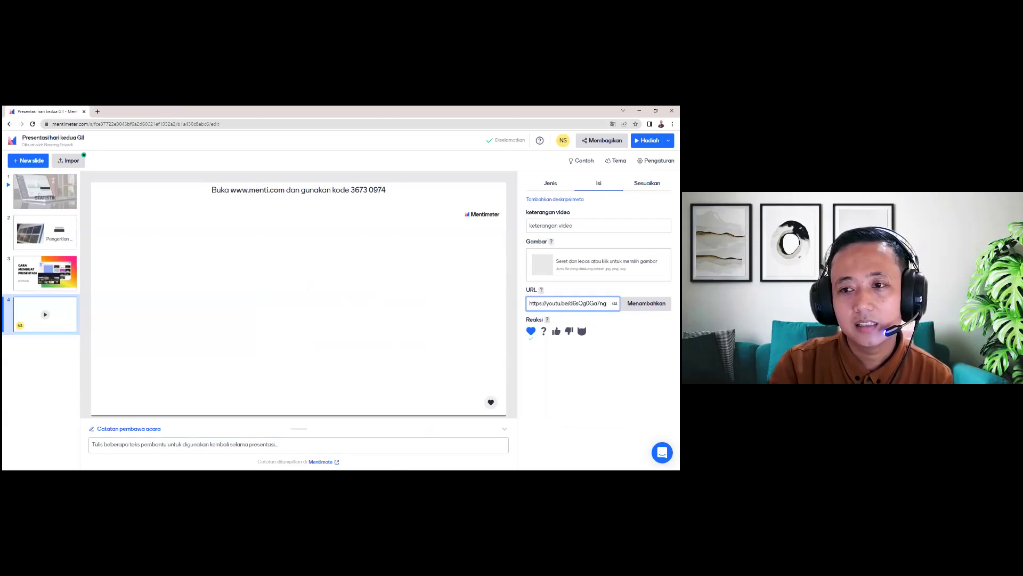
{"action": "left_click", "coordinate": [646, 303]}
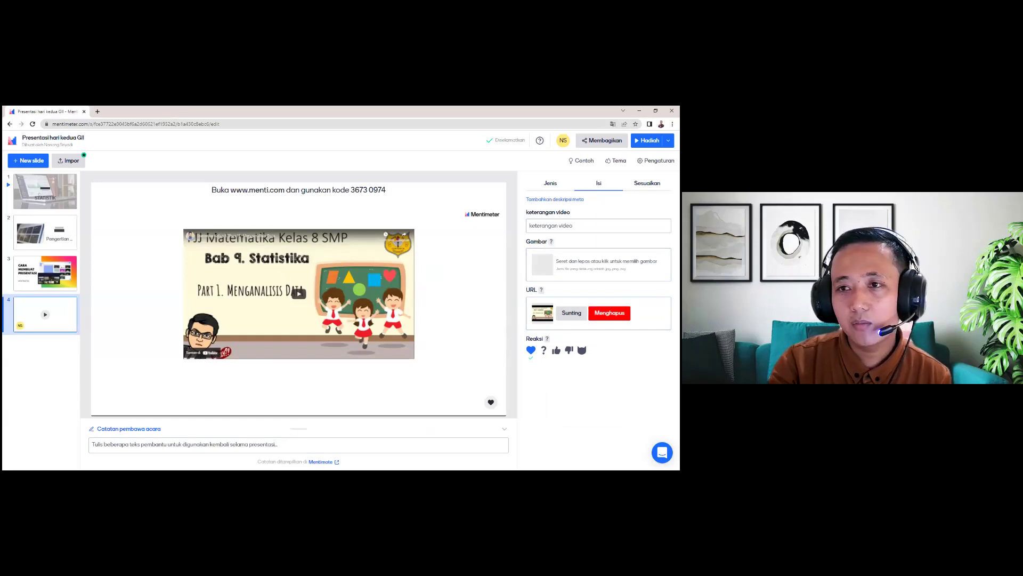
Try the split layouts with an image panel beside the video on the fourth slide, and return to the default centred layout.
{"action": "left_click", "coordinate": [647, 183]}
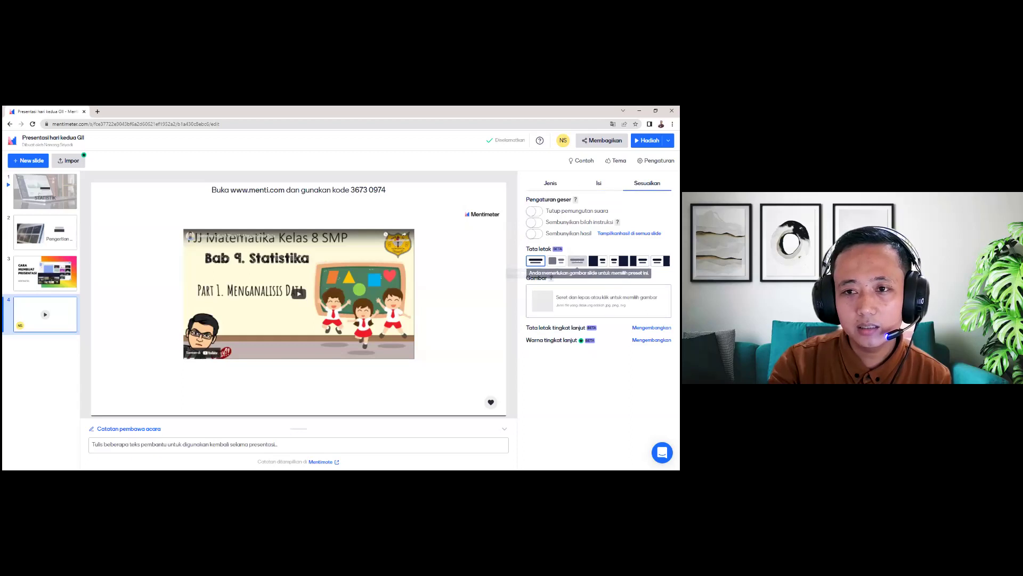
{"action": "left_click", "coordinate": [597, 260]}
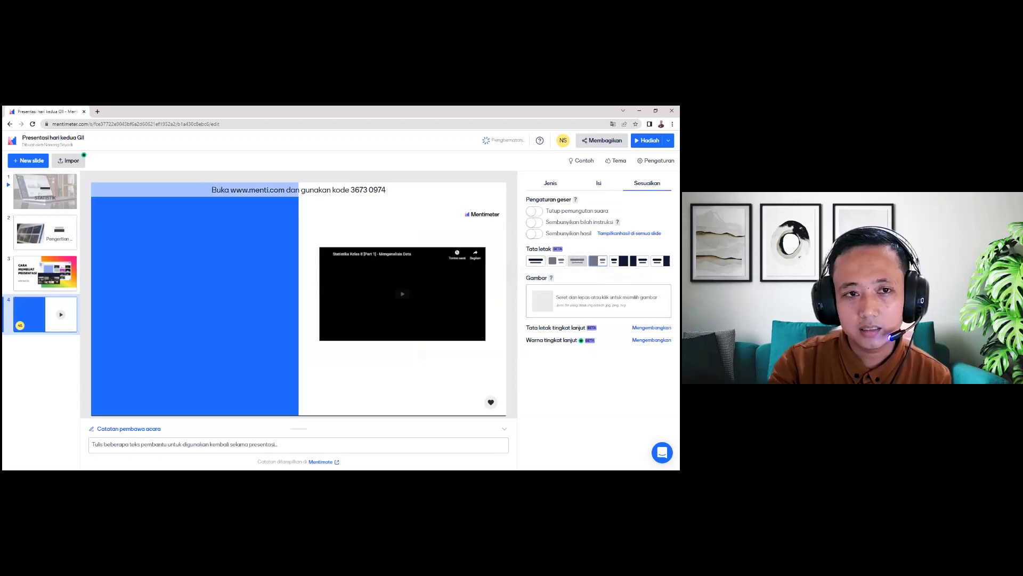
{"action": "left_click", "coordinate": [618, 261]}
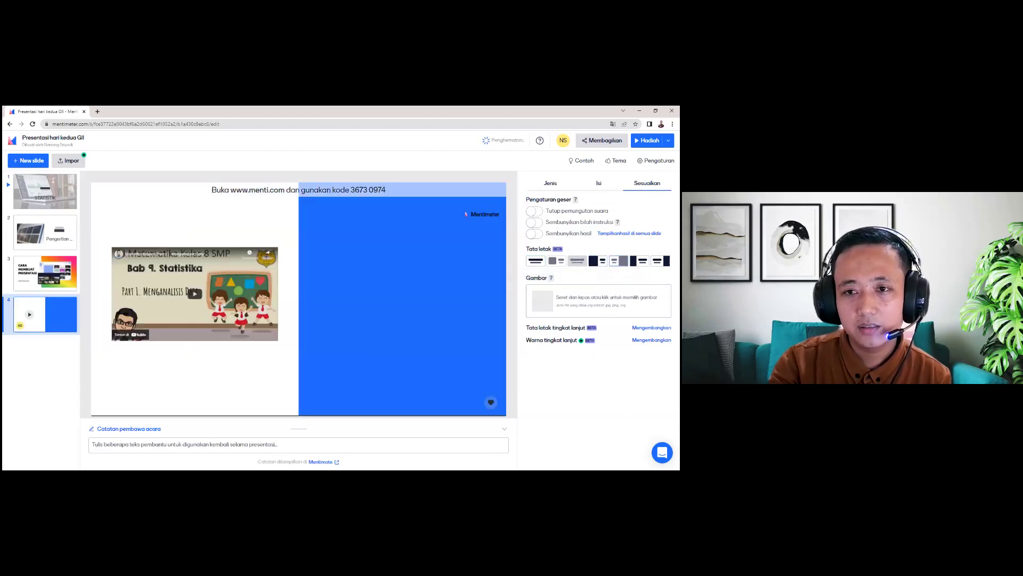
{"action": "left_click", "coordinate": [535, 260]}
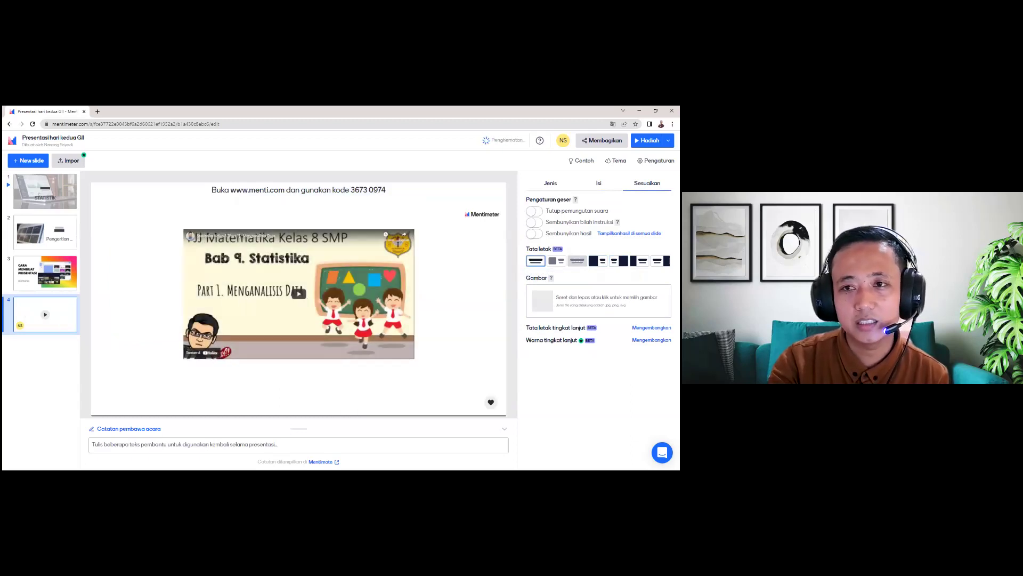
{"action": "left_click", "coordinate": [599, 182]}
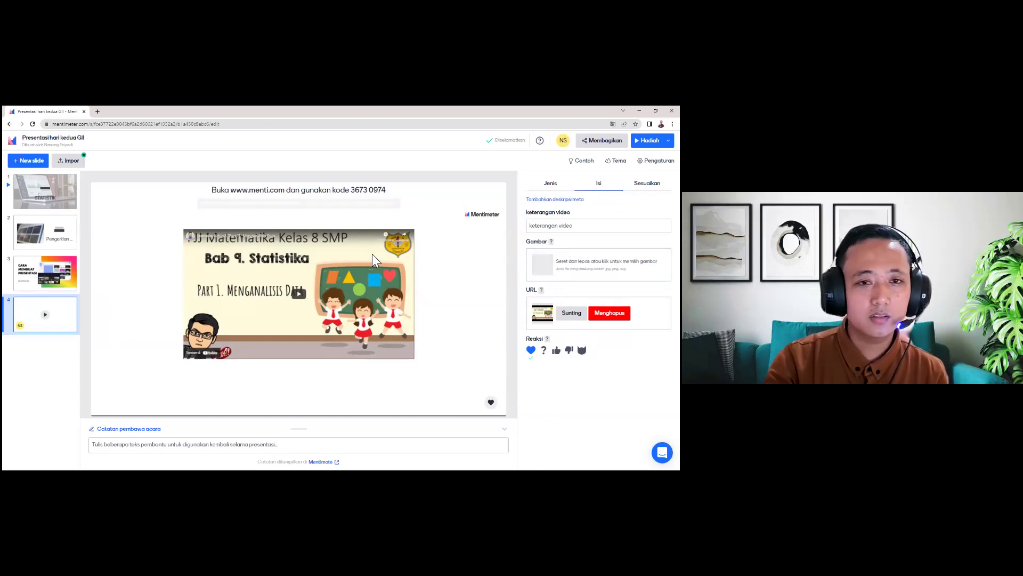
Add a fifth slide of the quote type after the video slide and open its quote and author fields for editing.
{"action": "left_click", "coordinate": [29, 161]}
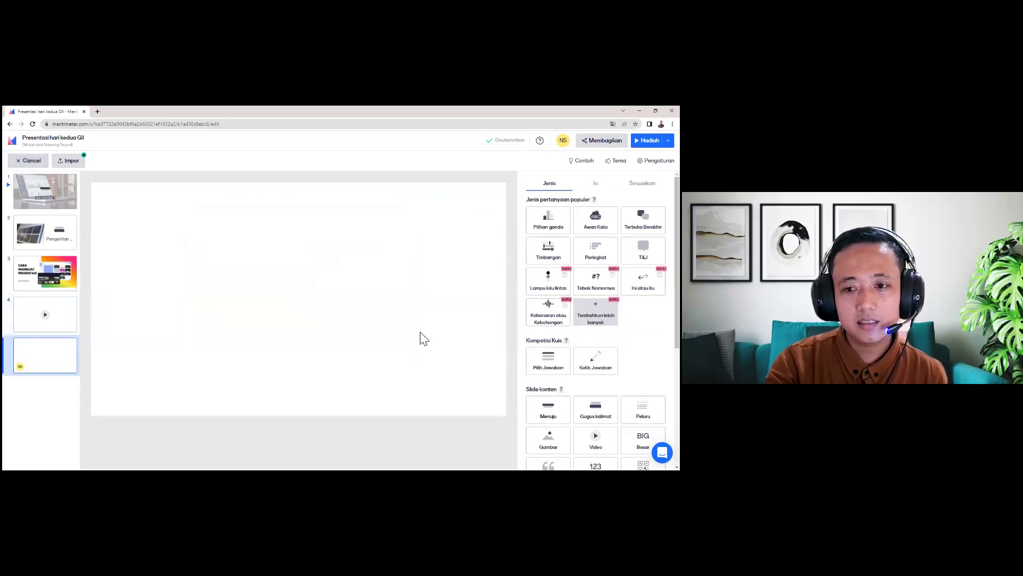
{"action": "scroll", "coordinate": [595, 320], "scroll_direction": "down", "scroll_amount": 3}
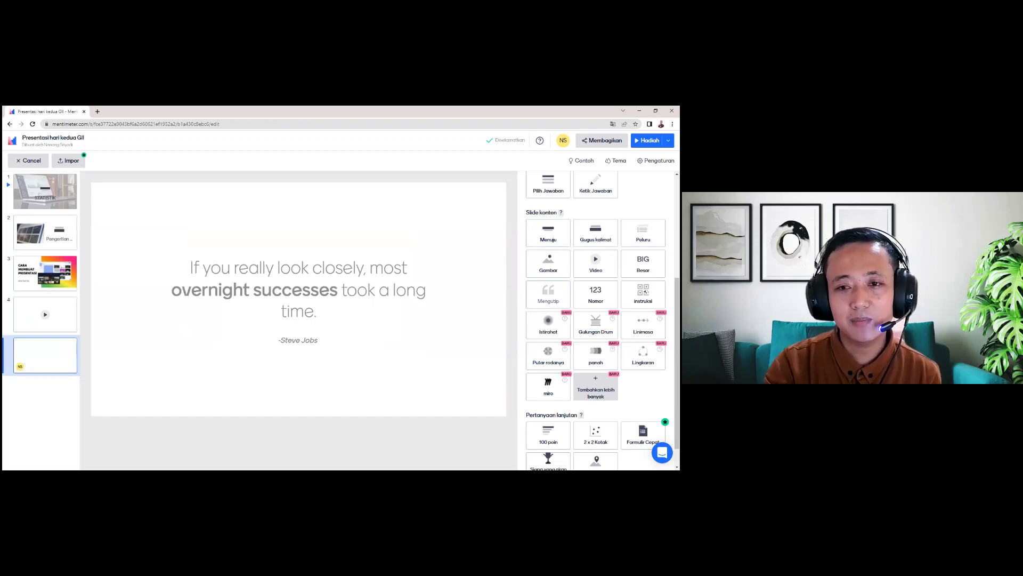
{"action": "left_click", "coordinate": [548, 293]}
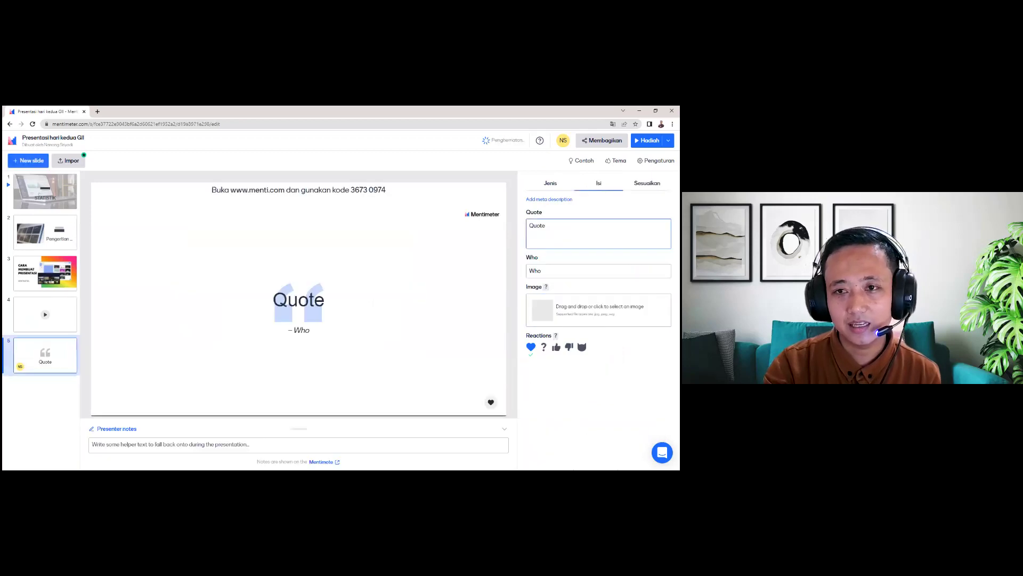
{"action": "left_click", "coordinate": [598, 233]}
{"action": "left_click", "coordinate": [598, 271]}
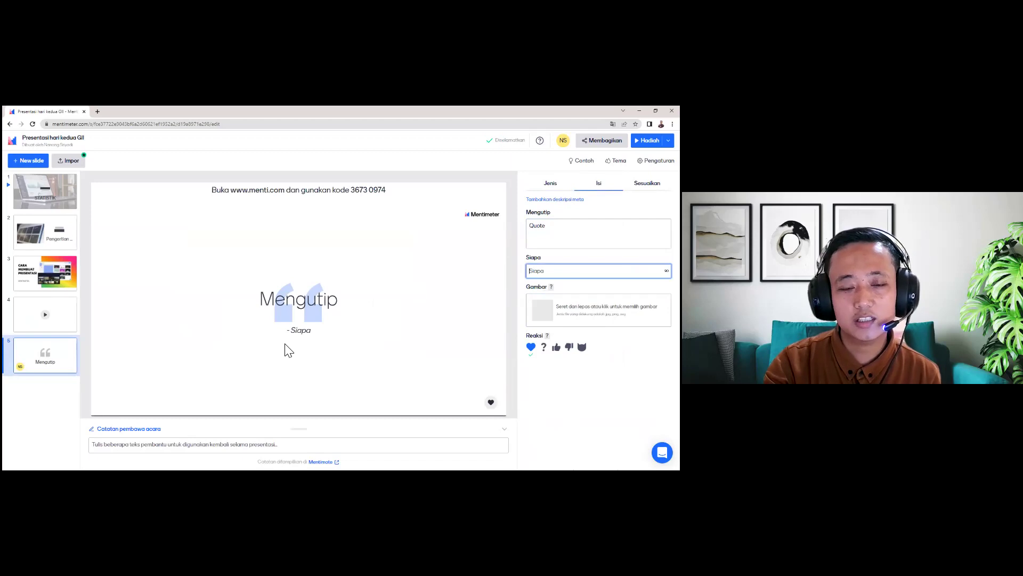
Change the fifth slide to the instructions type with the joining code and QR code, and move it to the start of the presentation.
{"action": "left_click", "coordinate": [550, 183]}
{"action": "scroll", "coordinate": [596, 320], "scroll_direction": "down", "scroll_amount": 3}
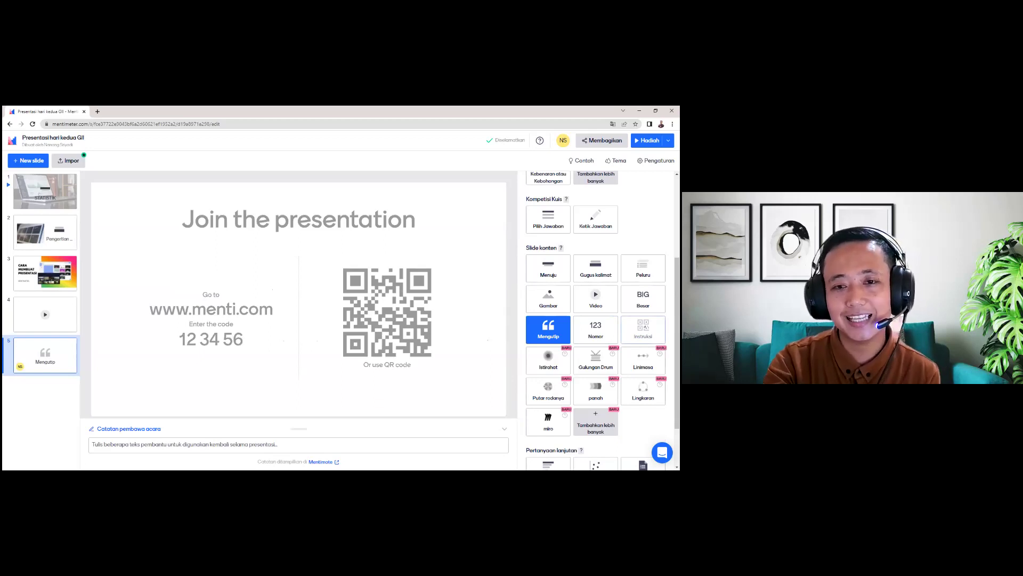
{"action": "left_click", "coordinate": [643, 328]}
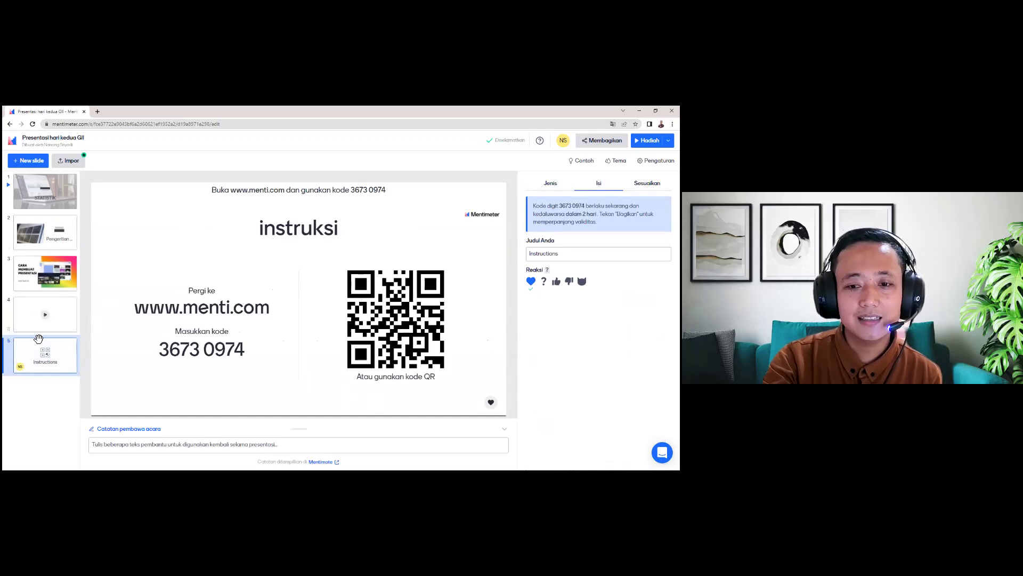
{"action": "left_click_drag", "start_coordinate": [47, 362], "coordinate": [46, 189]}
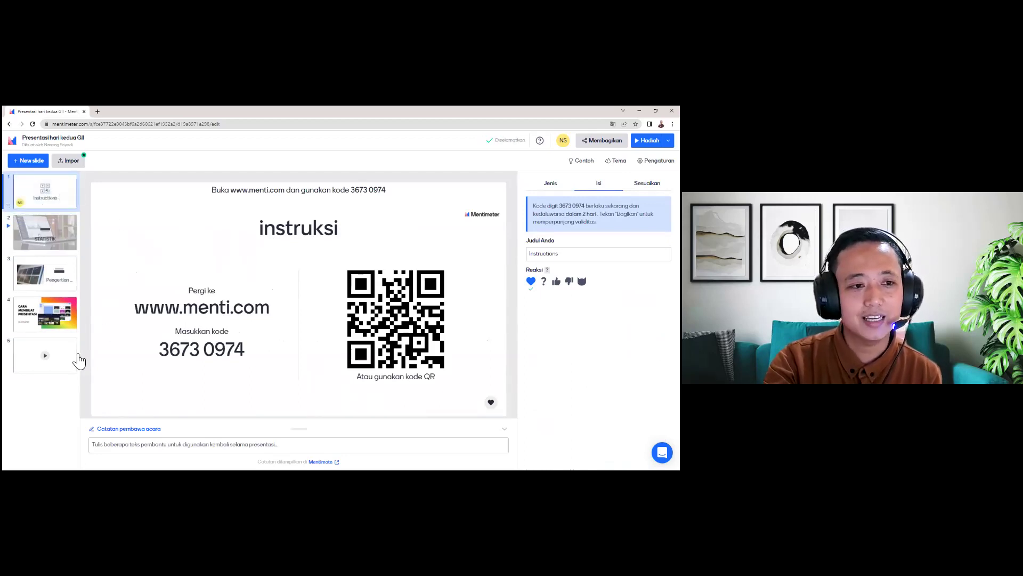
Add a sixth slide of the breathing break type (Istirahat) after the video slide.
{"action": "left_click", "coordinate": [65, 366]}
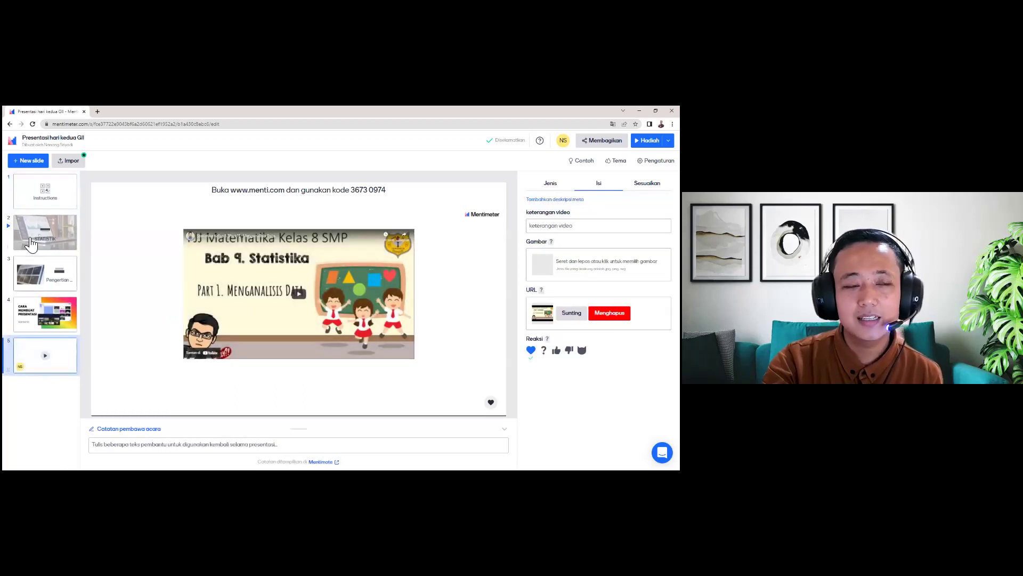
{"action": "left_click", "coordinate": [27, 161]}
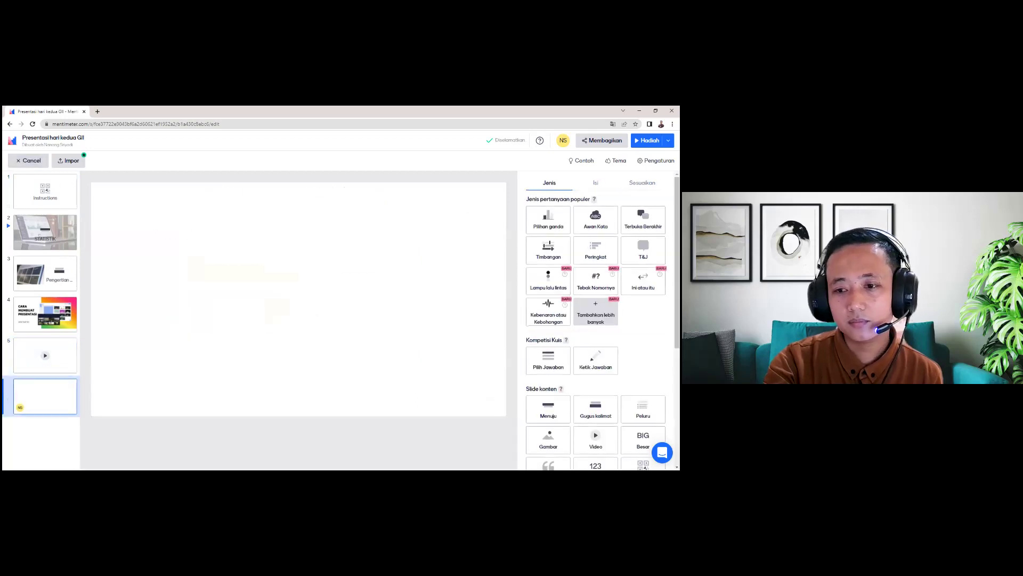
{"action": "scroll", "coordinate": [596, 320], "scroll_direction": "down", "scroll_amount": 1}
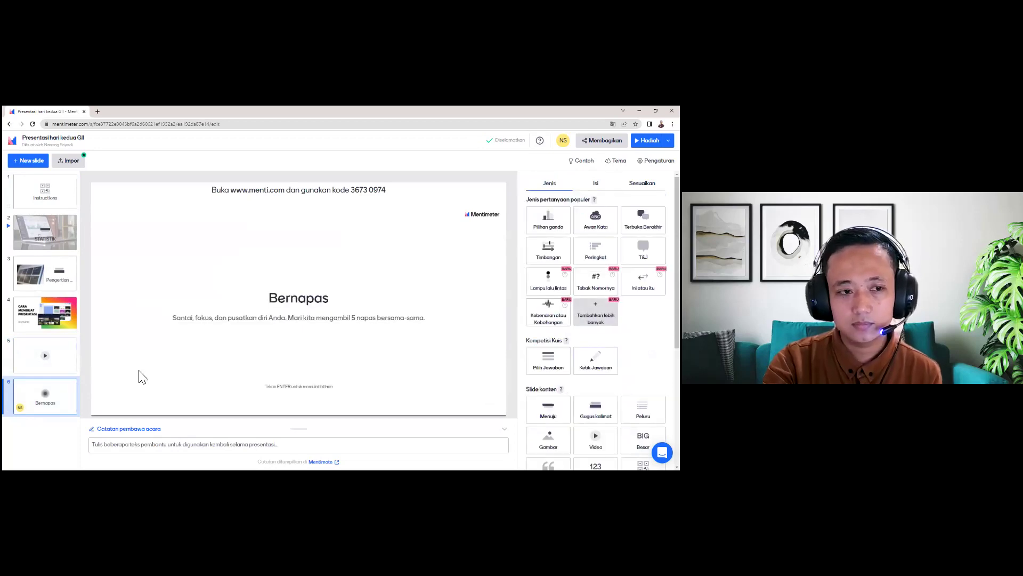
Try the drum roll type (Gulungan Drum) on the sixth slide.
{"action": "scroll", "coordinate": [596, 403], "scroll_direction": "down", "scroll_amount": 4}
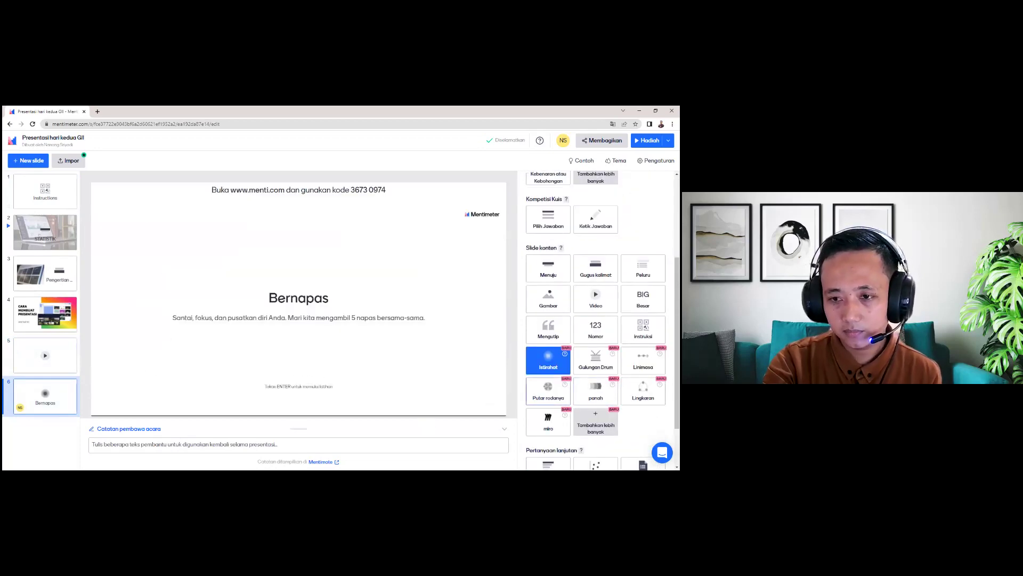
{"action": "left_click", "coordinate": [596, 361]}
{"action": "left_click", "coordinate": [548, 183]}
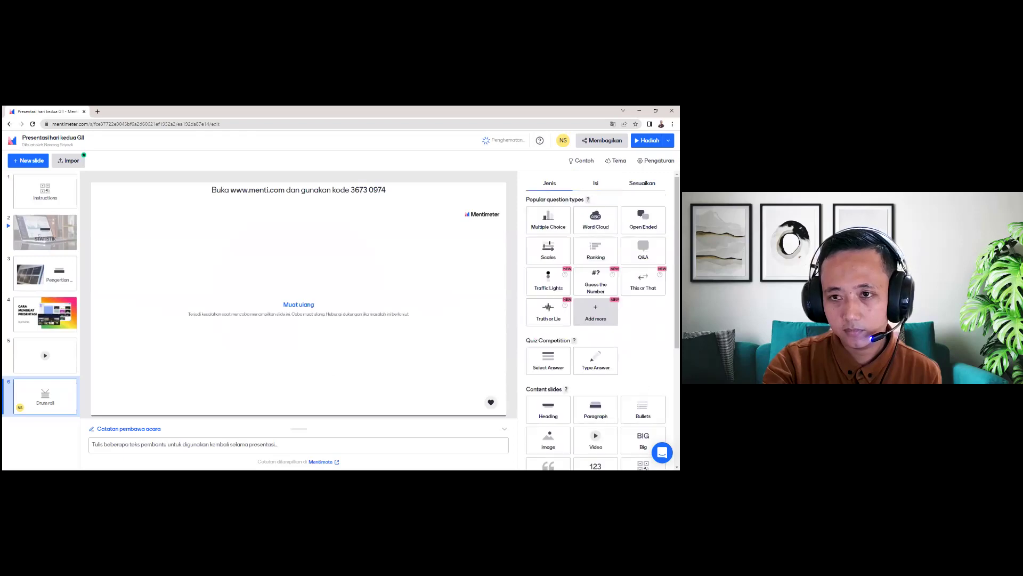
{"action": "scroll", "coordinate": [549, 391], "scroll_direction": "down", "scroll_amount": 4}
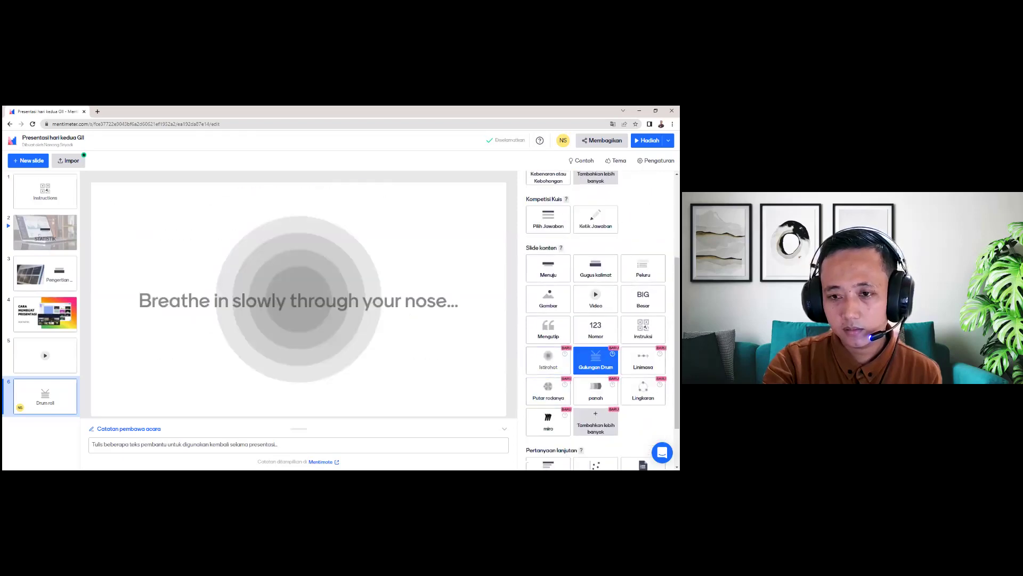
Switch the sixth slide to the breathing break type and set its number of breaths to 3.
{"action": "left_click", "coordinate": [549, 358]}
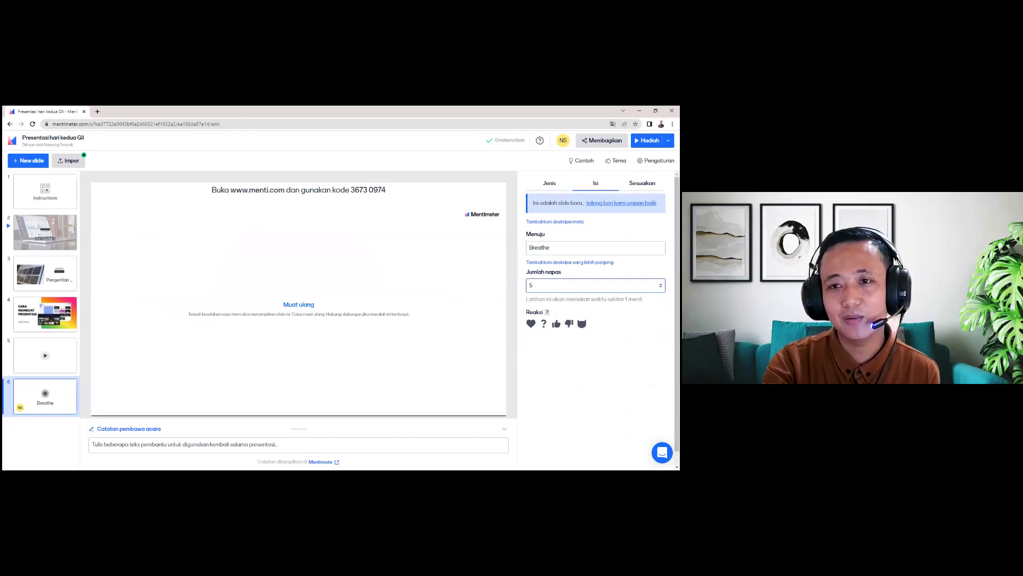
{"action": "left_click", "coordinate": [595, 286]}
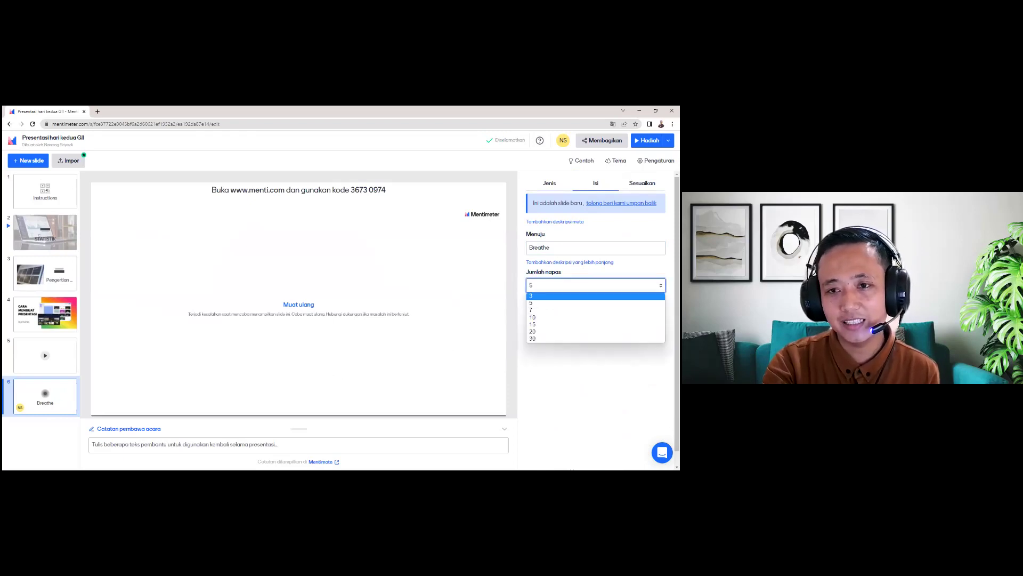
{"action": "left_click", "coordinate": [532, 296]}
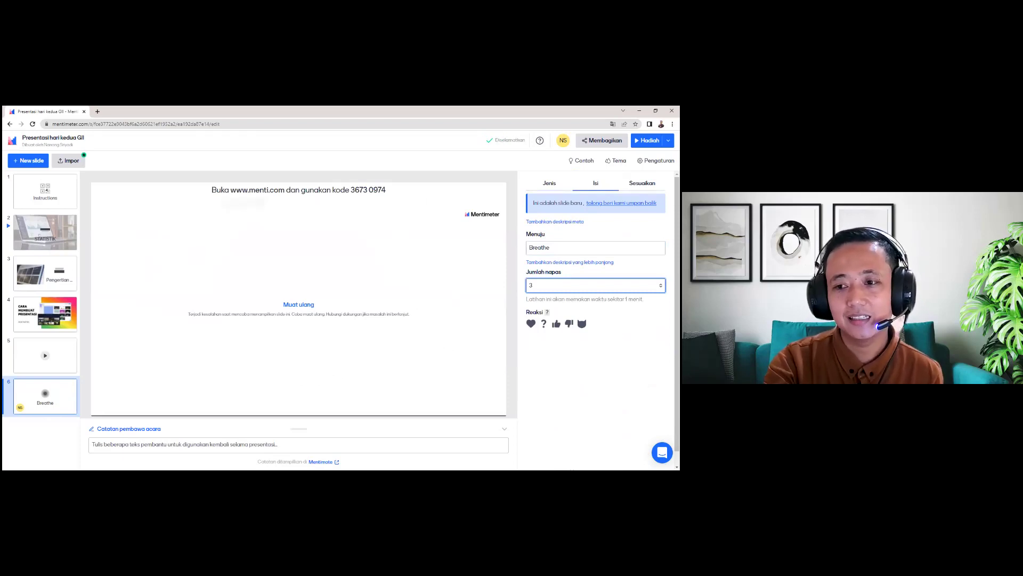
Add a seventh slide of the timeline type (Linimasa) after the breathing slide.
{"action": "left_click", "coordinate": [33, 160]}
{"action": "scroll", "coordinate": [596, 299], "scroll_direction": "down", "scroll_amount": 1}
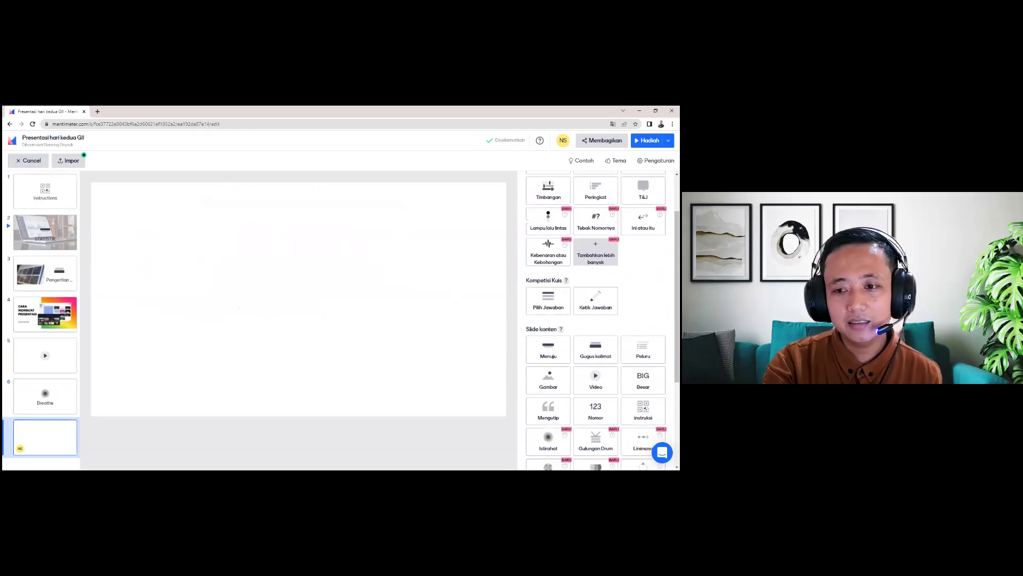
{"action": "scroll", "coordinate": [595, 410], "scroll_direction": "down", "scroll_amount": 1}
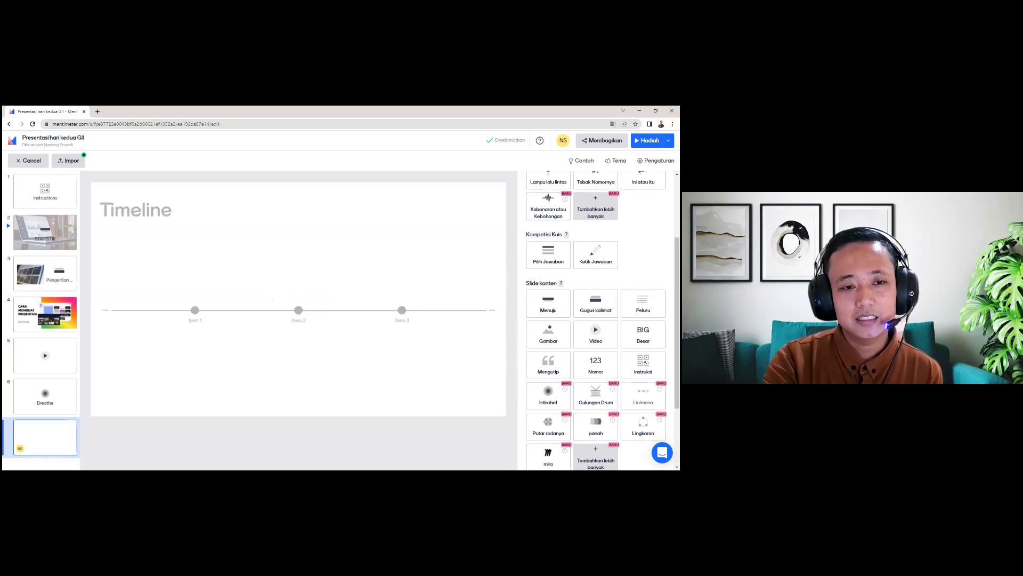
{"action": "left_click", "coordinate": [643, 395]}
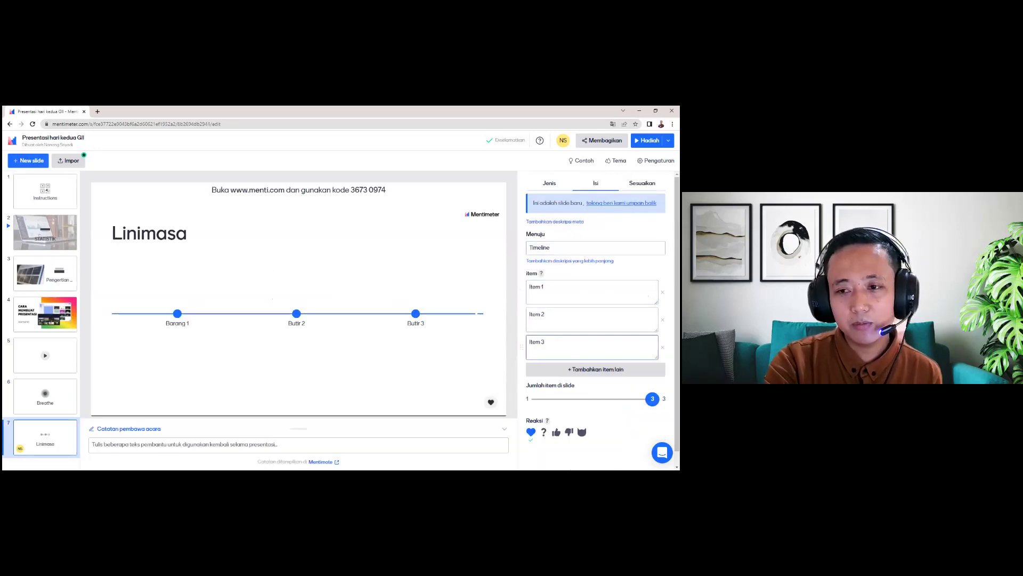
Add a fourth item to the timeline and set the number of items on the slide to 4.
{"action": "left_click", "coordinate": [595, 368]}
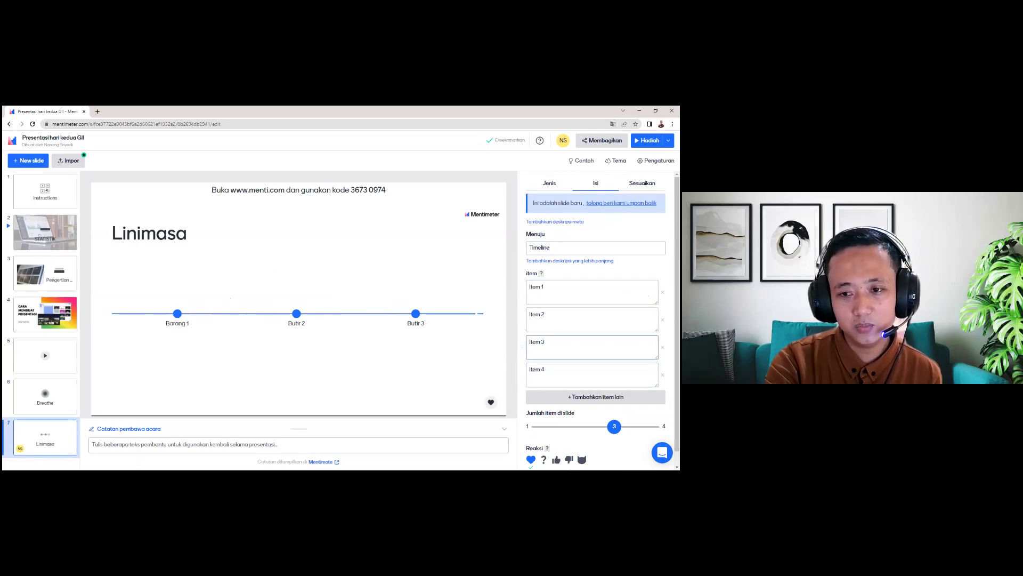
{"action": "scroll", "coordinate": [527, 300], "scroll_direction": "down", "scroll_amount": 1}
{"action": "left_click_drag", "start_coordinate": [613, 412], "coordinate": [652, 412]}
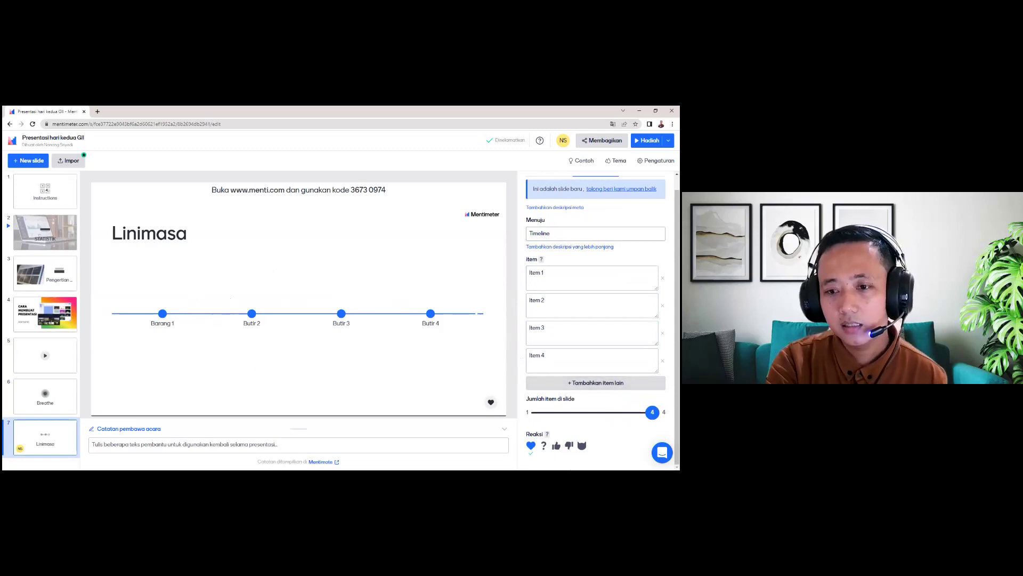
Add a fifth and a sixth timeline item, and try 3 items on the slide before returning to 4.
{"action": "left_click", "coordinate": [596, 383]}
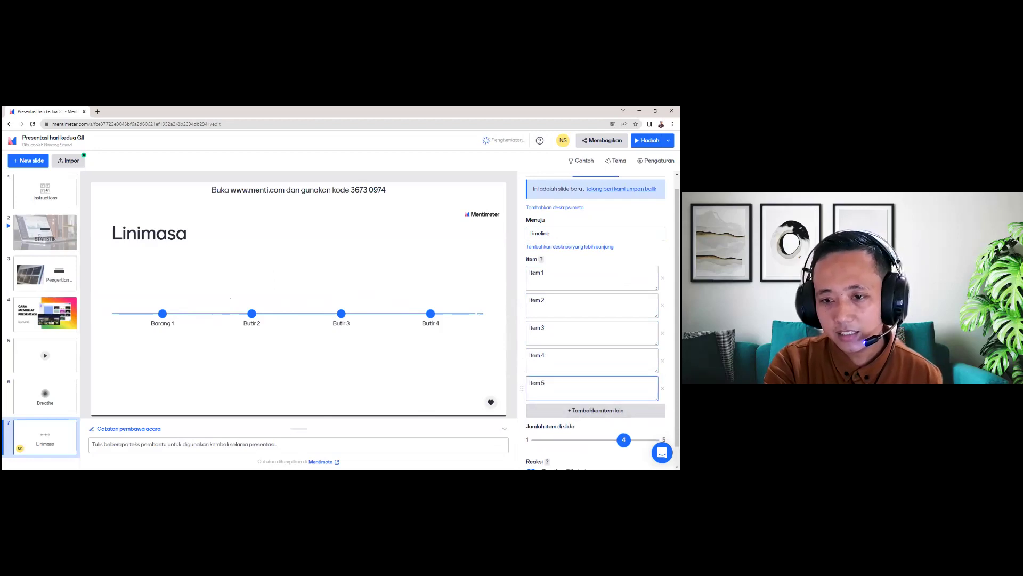
{"action": "left_click", "coordinate": [595, 410]}
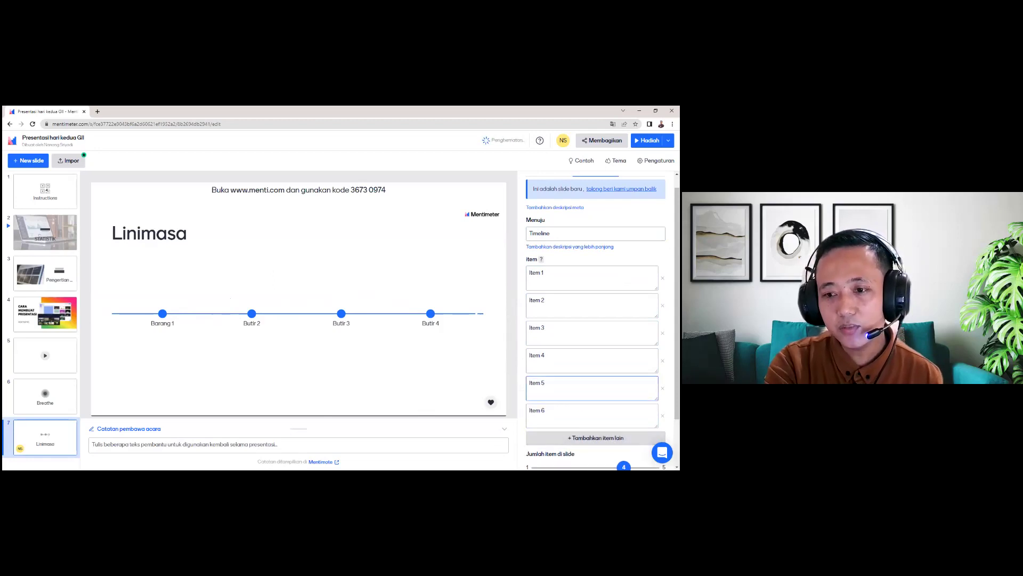
{"action": "scroll", "coordinate": [596, 319], "scroll_direction": "down", "scroll_amount": 1}
{"action": "left_click_drag", "start_coordinate": [624, 408], "coordinate": [596, 409]}
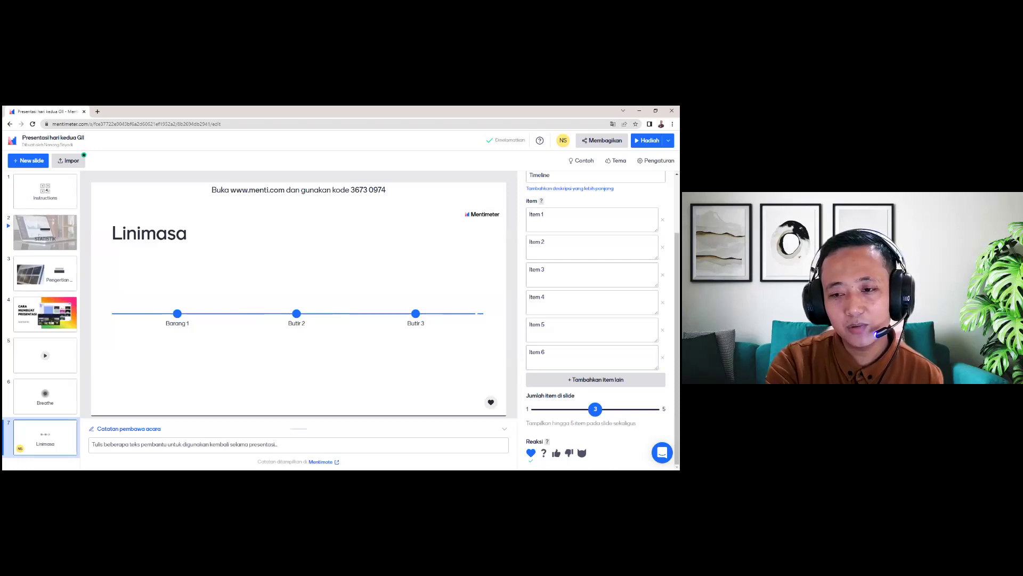
{"action": "left_click_drag", "start_coordinate": [596, 408], "coordinate": [652, 409]}
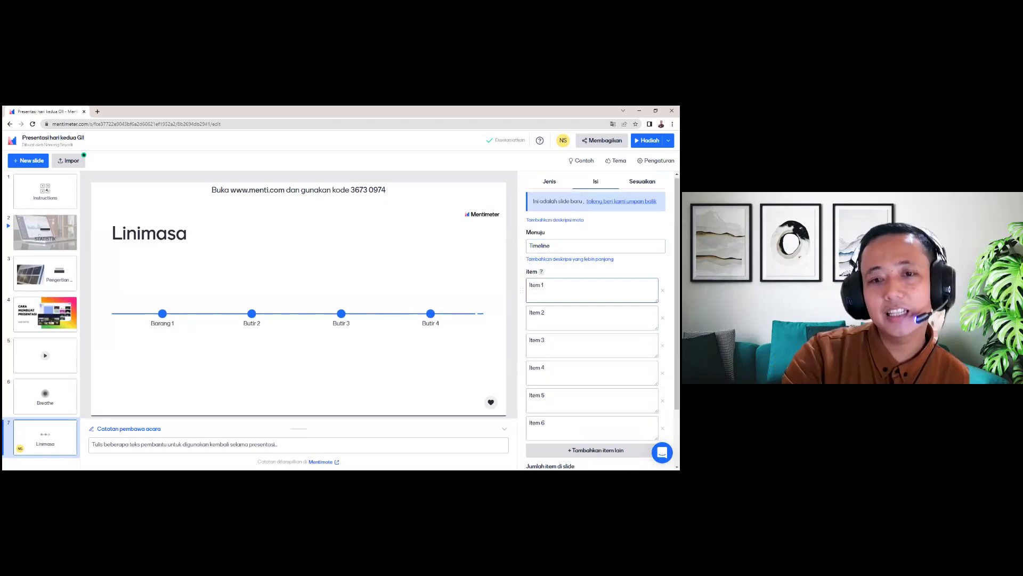
{"action": "scroll", "coordinate": [592, 373], "scroll_direction": "down", "scroll_amount": 2}
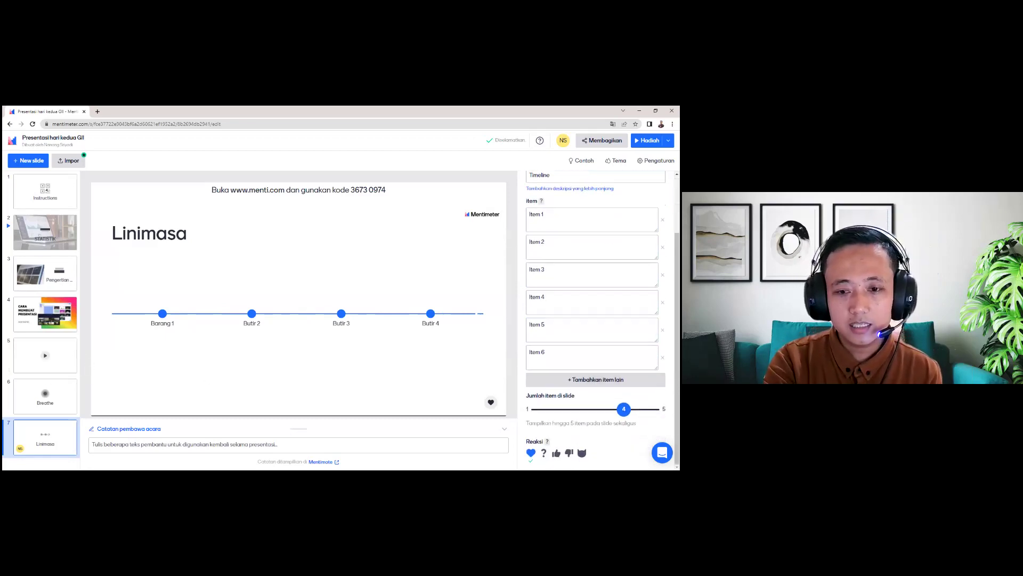
Add an eighth slide of the spin-the-wheel type (Putar rodanya) after the timeline slide.
{"action": "left_click", "coordinate": [28, 161]}
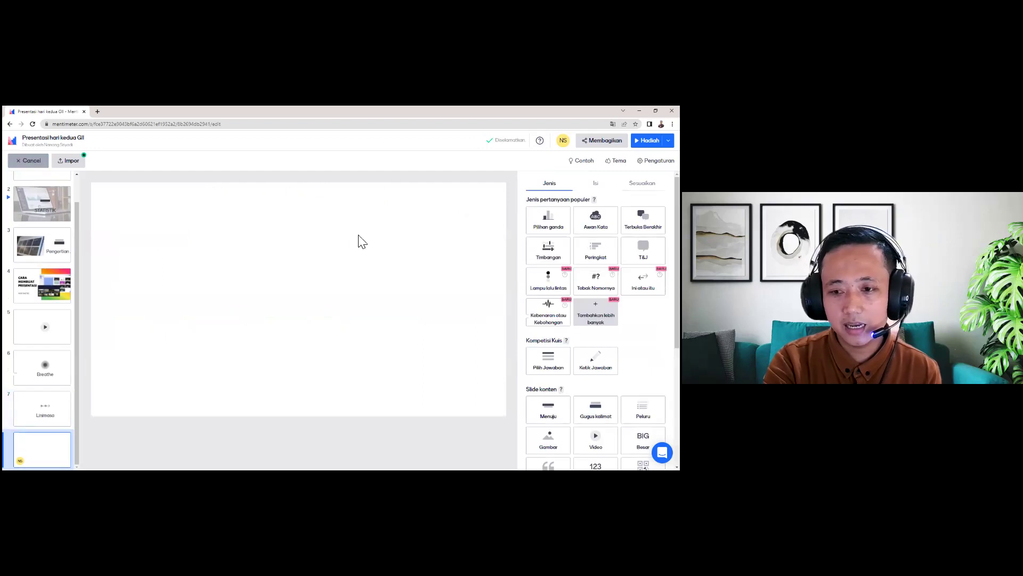
{"action": "scroll", "coordinate": [597, 320], "scroll_direction": "down", "scroll_amount": 3}
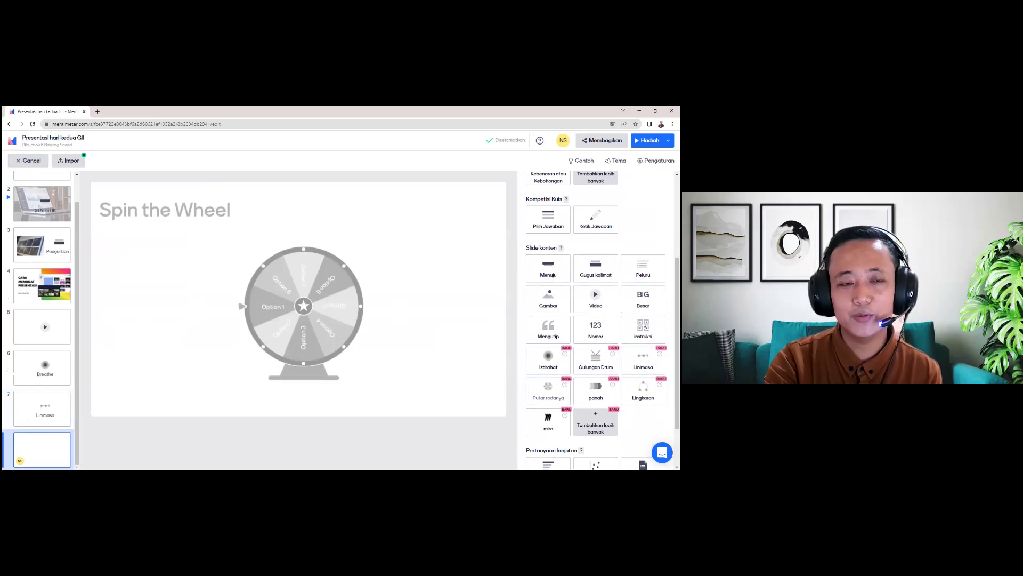
{"action": "left_click", "coordinate": [548, 389]}
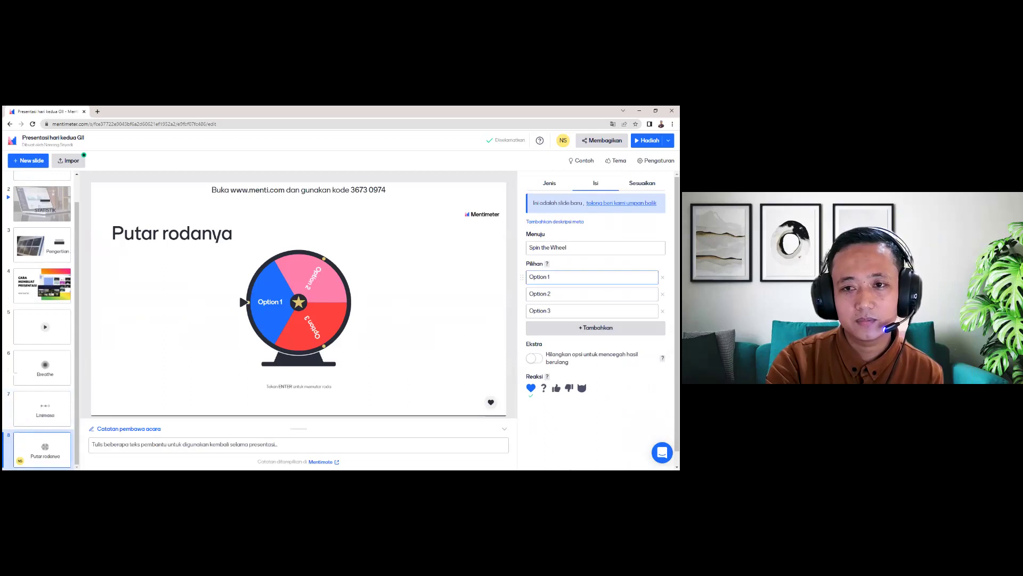
Replace the wheel's three default options with three people's first names.
{"action": "left_click", "coordinate": [592, 277]}
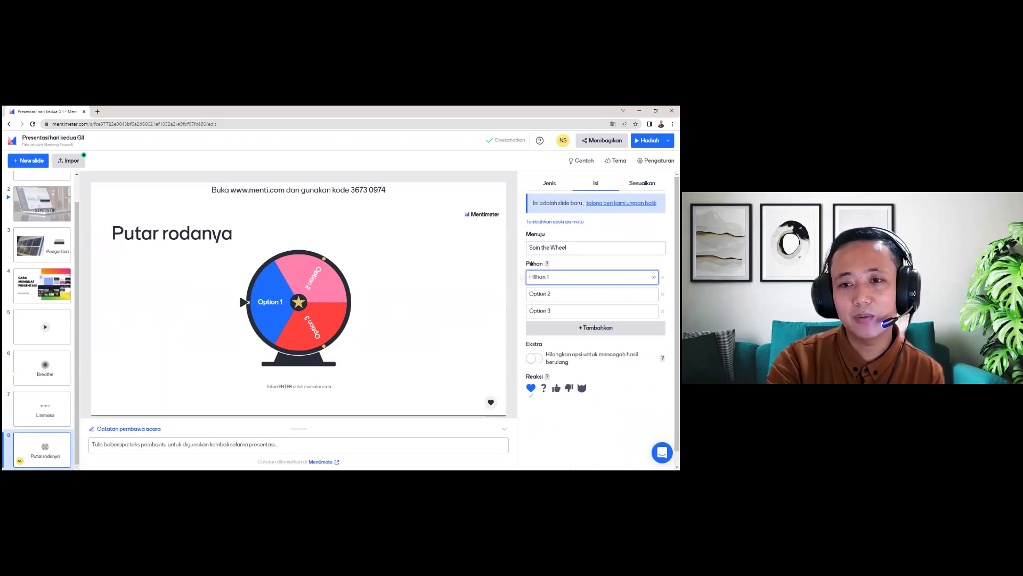
{"action": "type", "text": "o"}
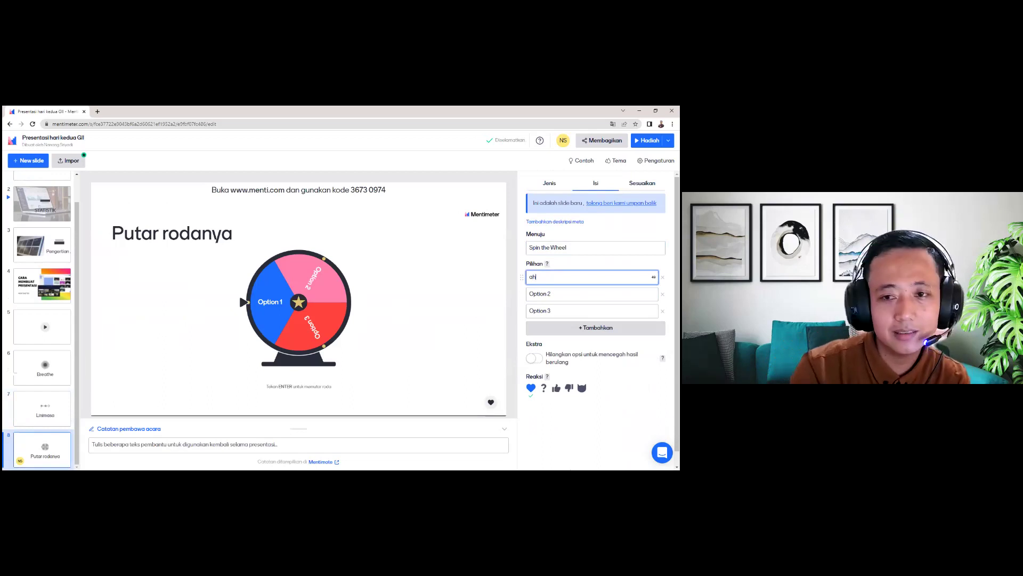
{"action": "type", "text": "hmad"}
{"action": "key", "text": "Tab"}
{"action": "type", "text": "bad"}
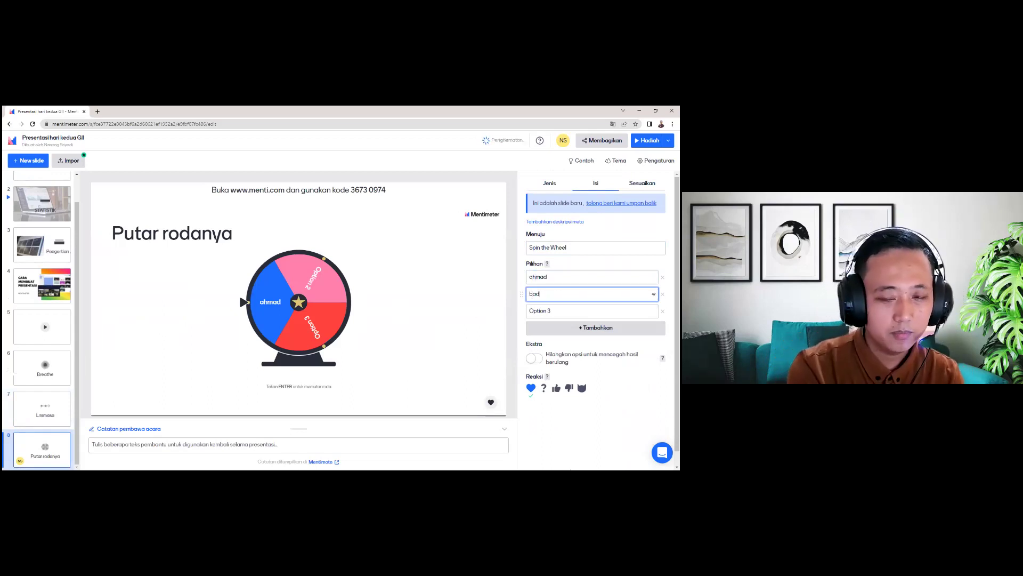
{"action": "type", "text": "u"}
{"action": "key", "text": "Tab"}
{"action": "type", "text": "do"}
{"action": "type", "text": "ni"}
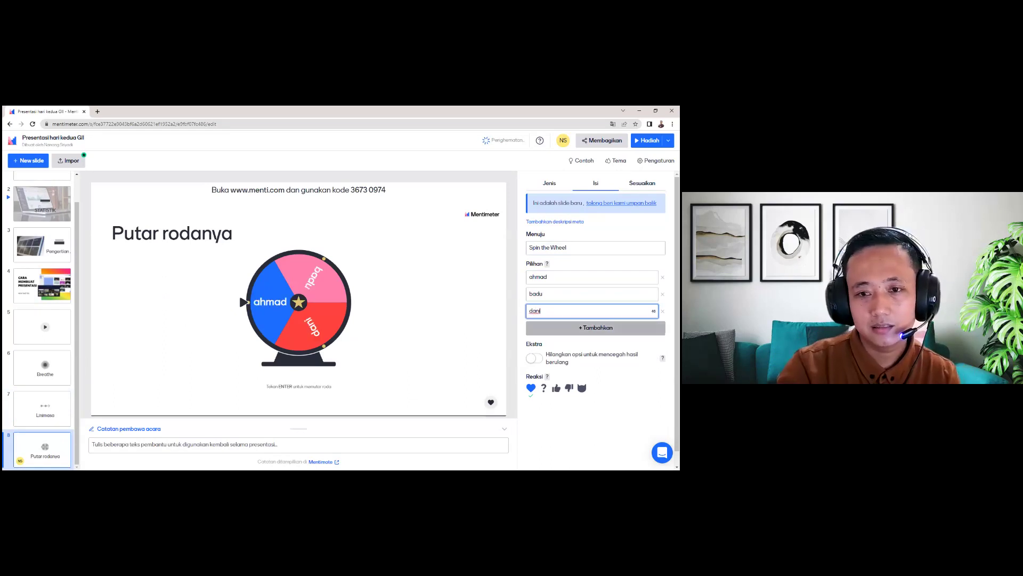
Add a fourth wheel option with another person's first name, and add two more options with their default labels.
{"action": "key", "text": "Return"}
{"action": "type", "text": "H"}
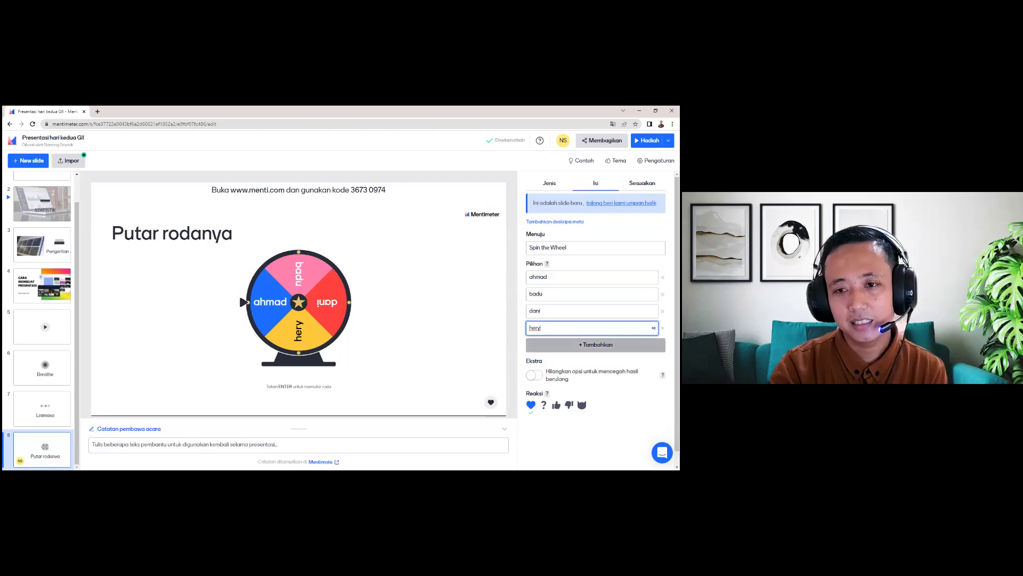
{"action": "key", "text": "Return"}
{"action": "key", "text": "Return"}
{"action": "key", "text": "Return"}
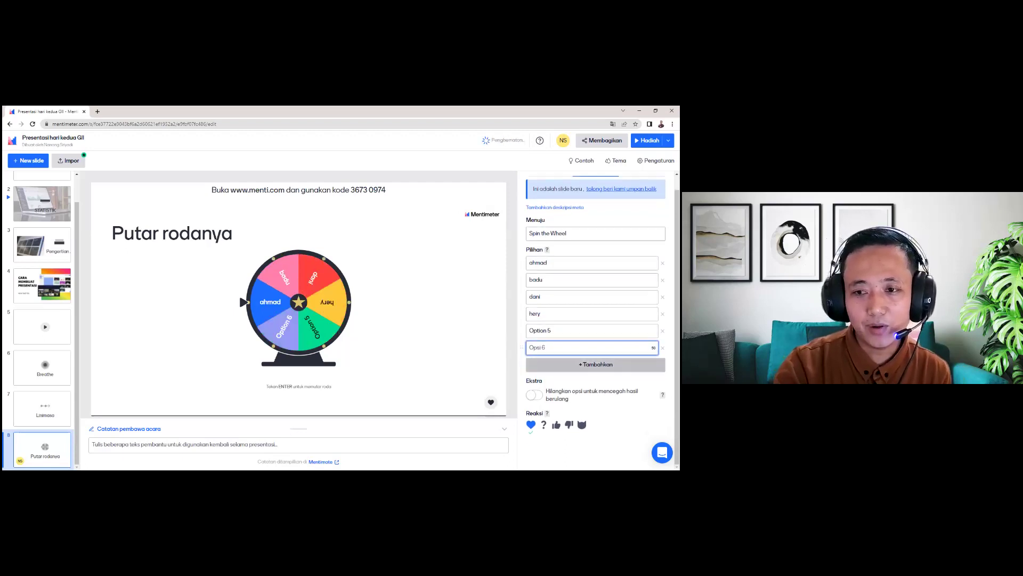
Add options 7 to 10 to the wheel, keeping their default labels.
{"action": "key", "text": "Return"}
{"action": "key", "text": "Return"}
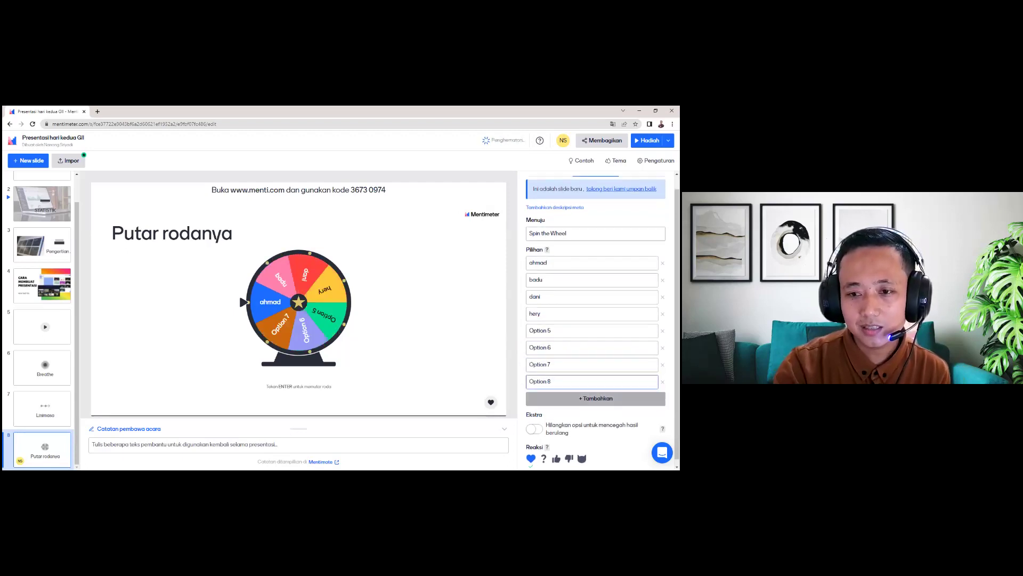
{"action": "key", "text": "Return"}
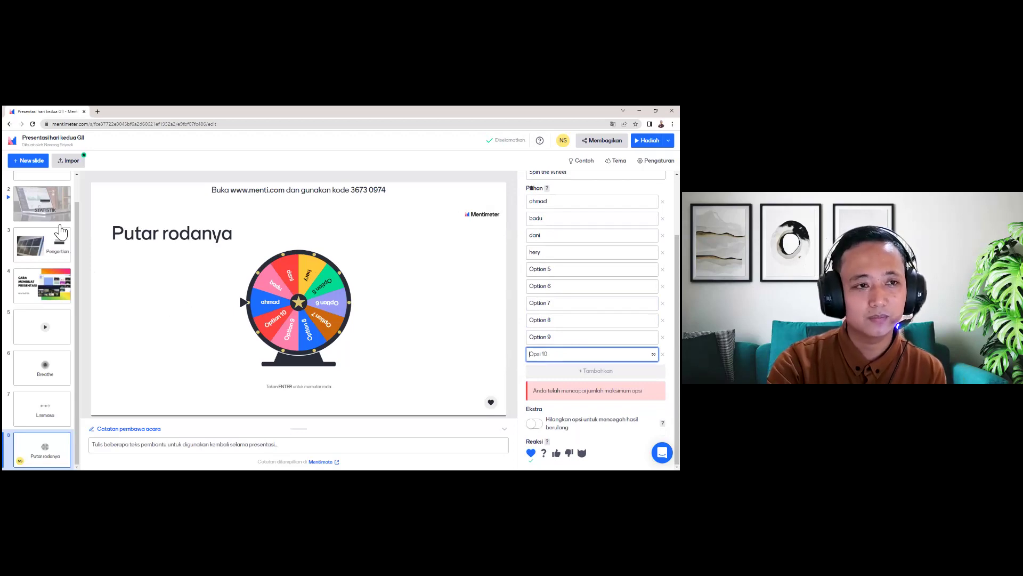
Add a ninth slide of the arrows type (panah) and a tenth slide of the loop type (Lingkaran).
{"action": "left_click", "coordinate": [35, 160]}
{"action": "scroll", "coordinate": [595, 319], "scroll_direction": "down", "scroll_amount": 5}
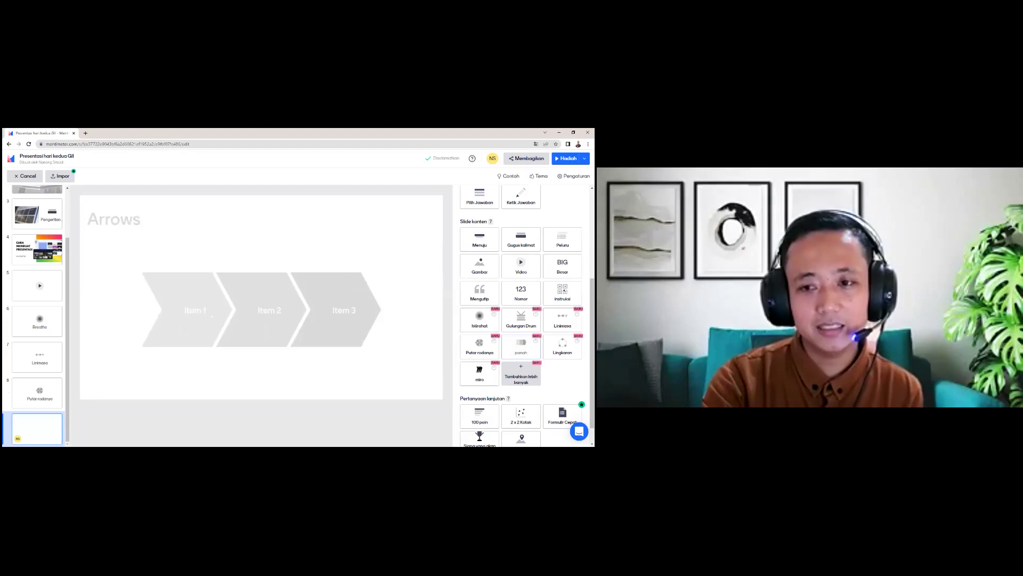
{"action": "left_click", "coordinate": [521, 345]}
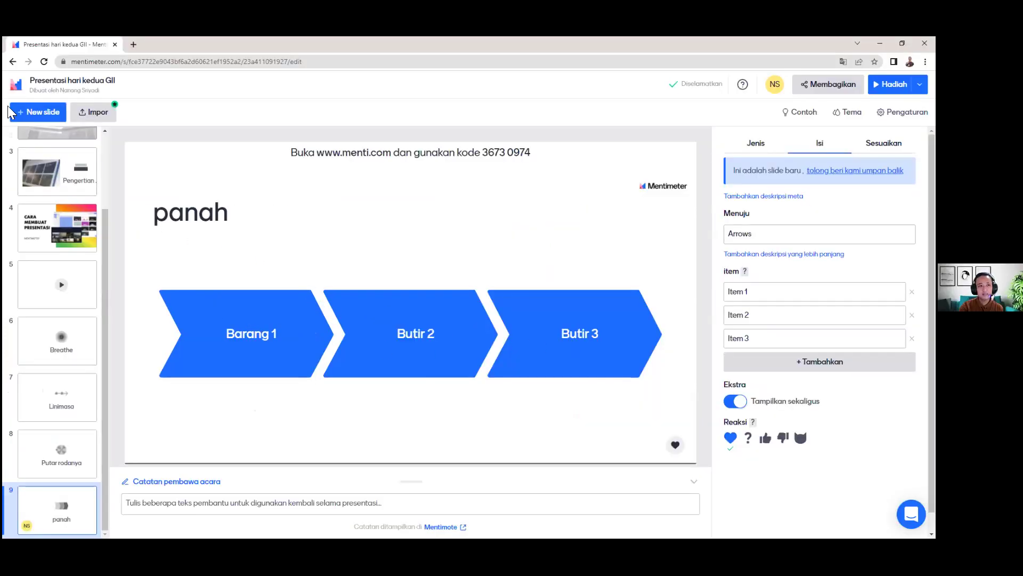
{"action": "left_click", "coordinate": [33, 112]}
{"action": "scroll", "coordinate": [820, 331], "scroll_direction": "down", "scroll_amount": 4}
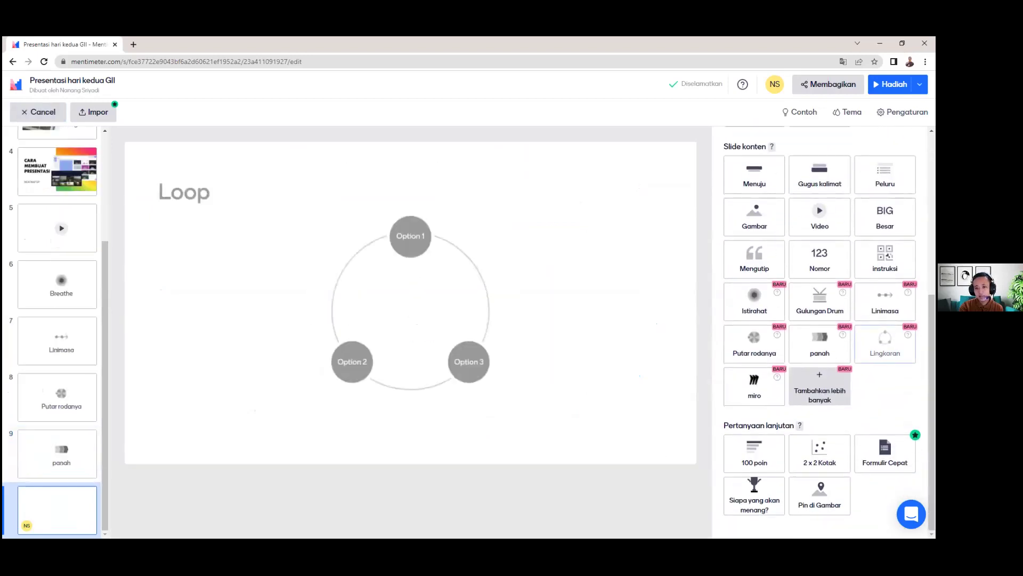
{"action": "left_click", "coordinate": [885, 344]}
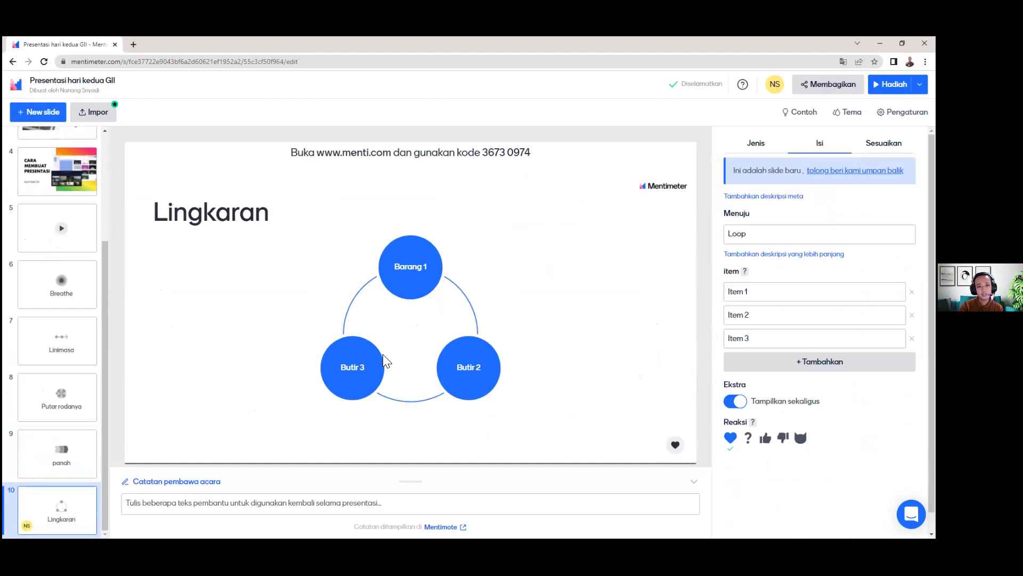
Add an eleventh slide of the Miro board type after the loop slide.
{"action": "left_click", "coordinate": [38, 112]}
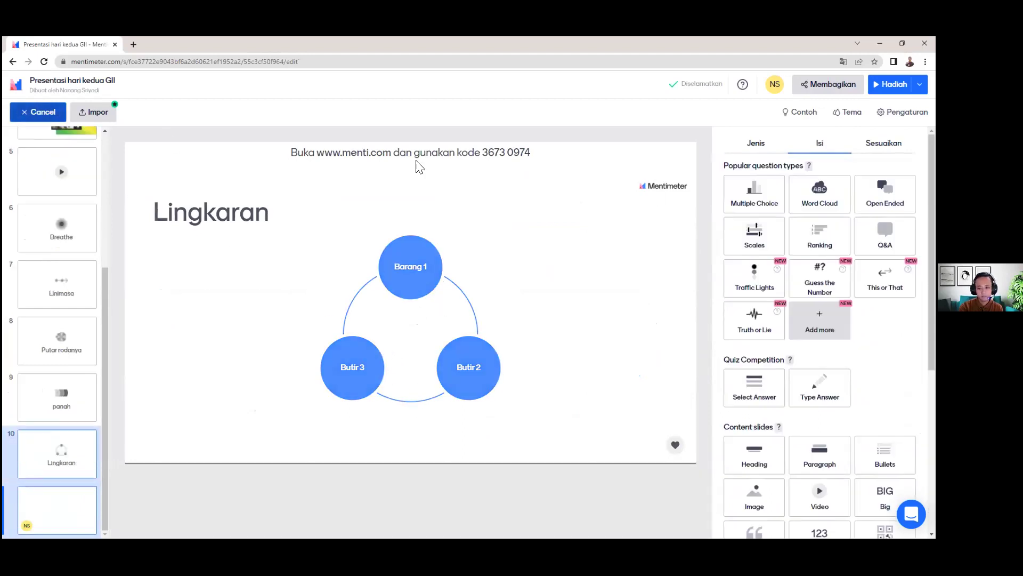
{"action": "scroll", "coordinate": [788, 373], "scroll_direction": "down", "scroll_amount": 4}
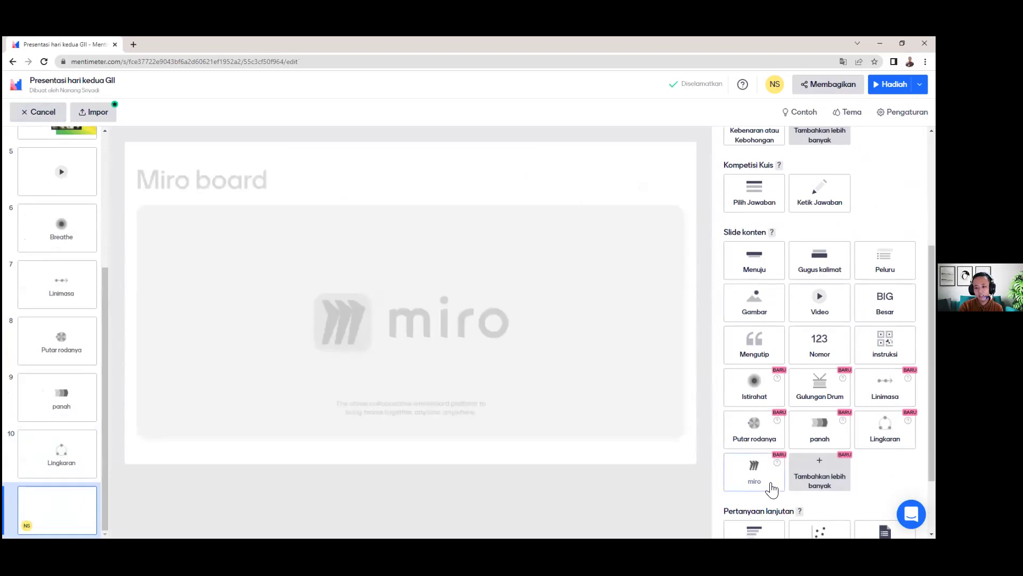
{"action": "left_click", "coordinate": [769, 485]}
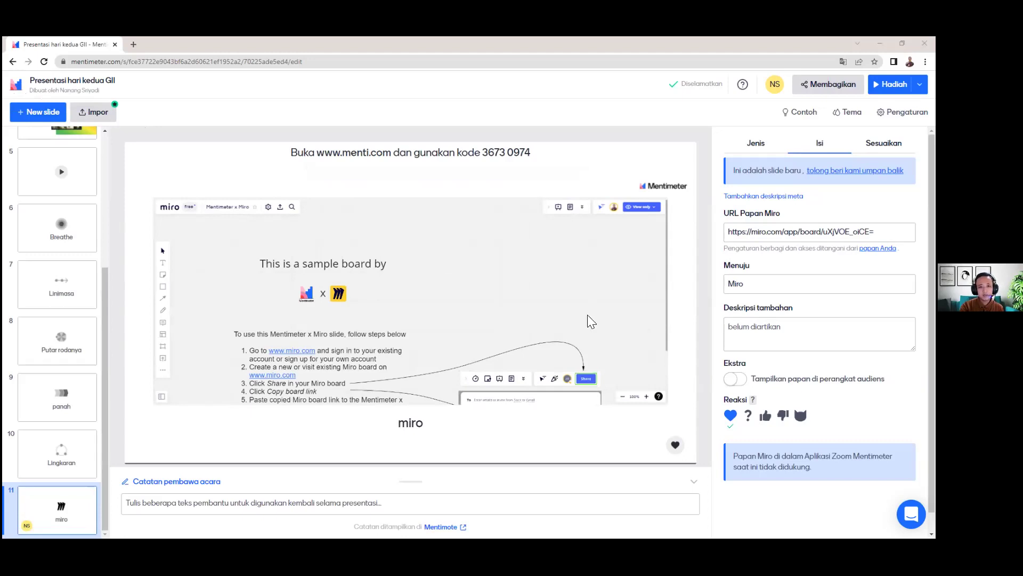
Open the existing Statistika presentation from the presentations list and look over the slide types available for its first slide.
{"action": "left_click", "coordinate": [16, 84]}
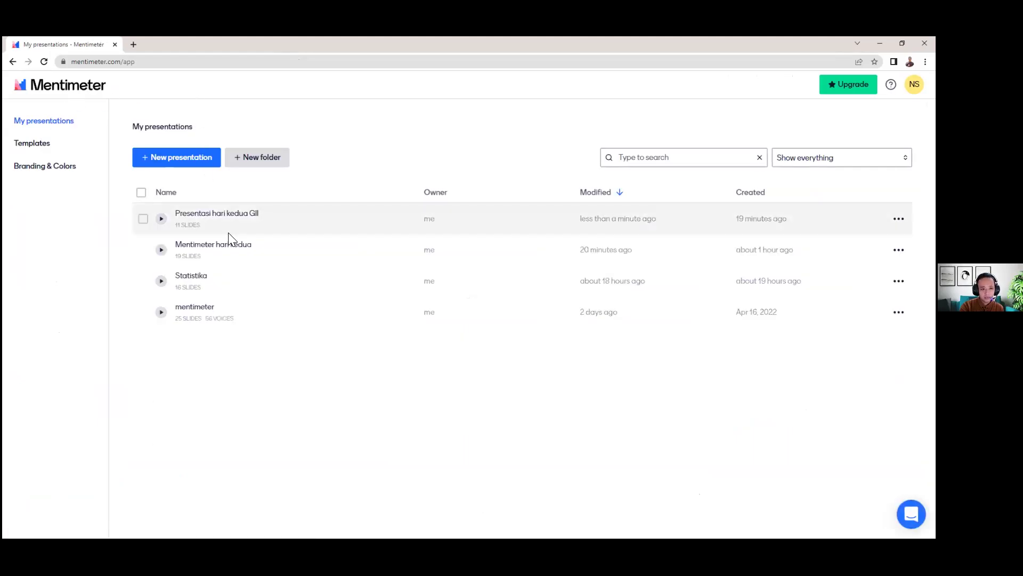
{"action": "left_click", "coordinate": [198, 276]}
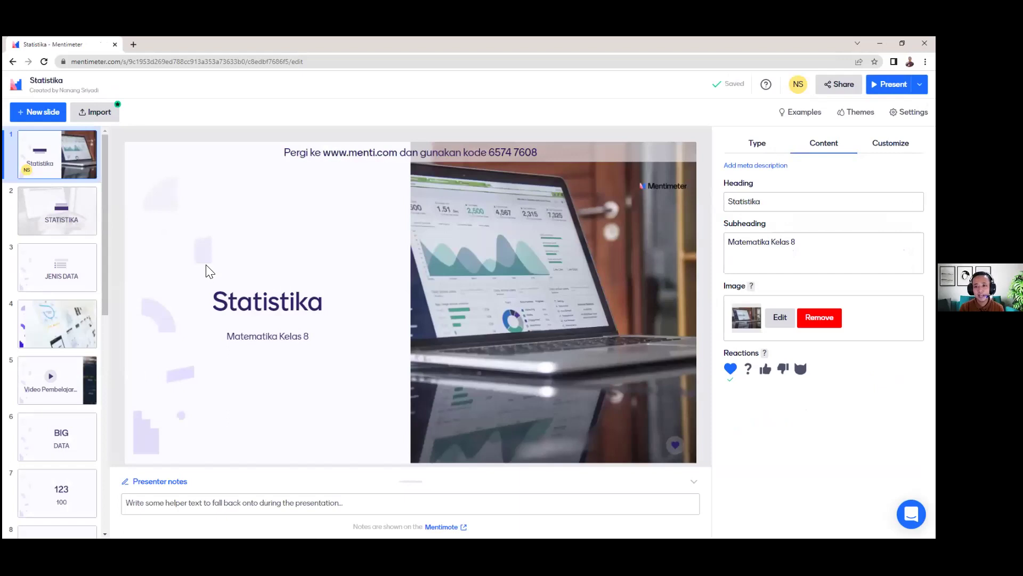
{"action": "left_click", "coordinate": [763, 143]}
{"action": "scroll", "coordinate": [770, 277], "scroll_direction": "down", "scroll_amount": 5}
{"action": "scroll", "coordinate": [820, 315], "scroll_direction": "down", "scroll_amount": 2}
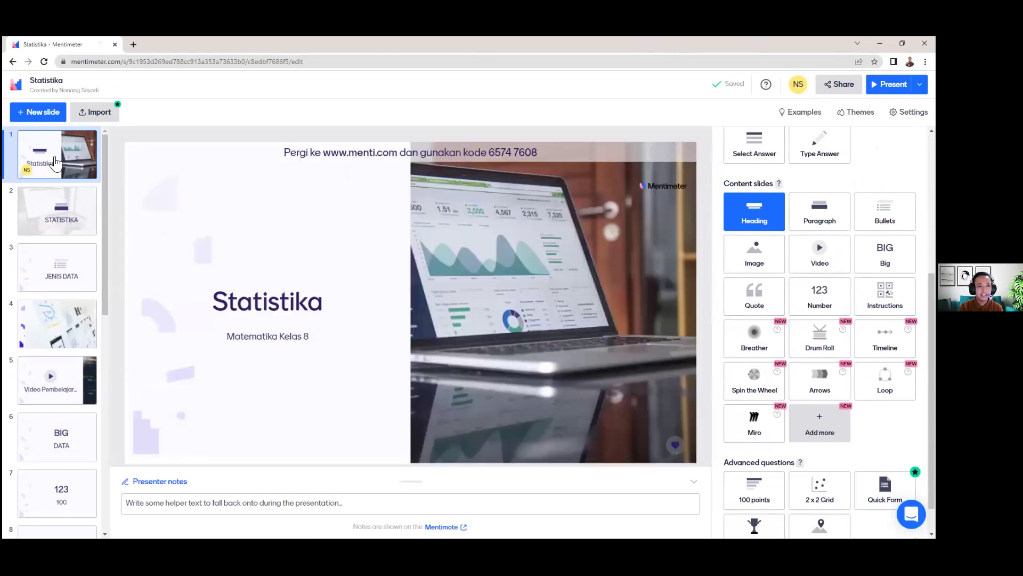
Review the Statistika presentation's slides 2 to 7, from the STATISTIKA heading through bullets, image, video and big text to the number slide.
{"action": "left_click", "coordinate": [64, 217]}
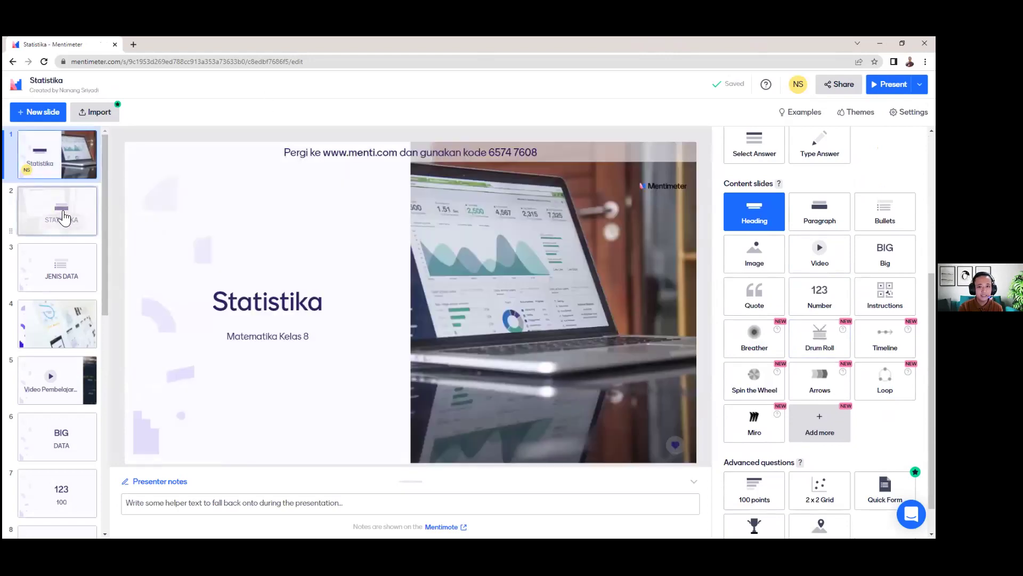
{"action": "left_click", "coordinate": [75, 273]}
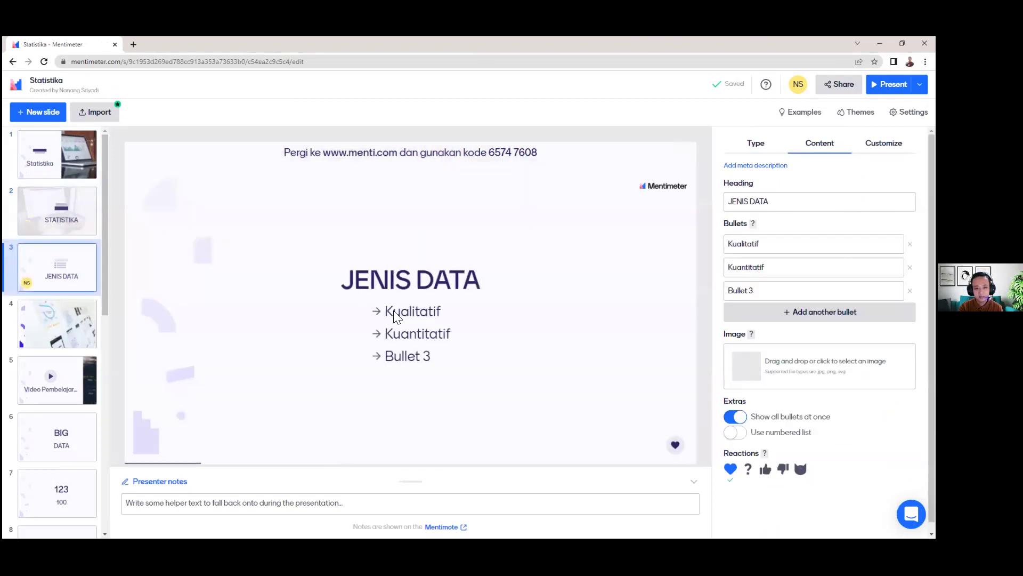
{"action": "scroll", "coordinate": [57, 288], "scroll_direction": "down", "scroll_amount": 1}
{"action": "left_click", "coordinate": [56, 288]}
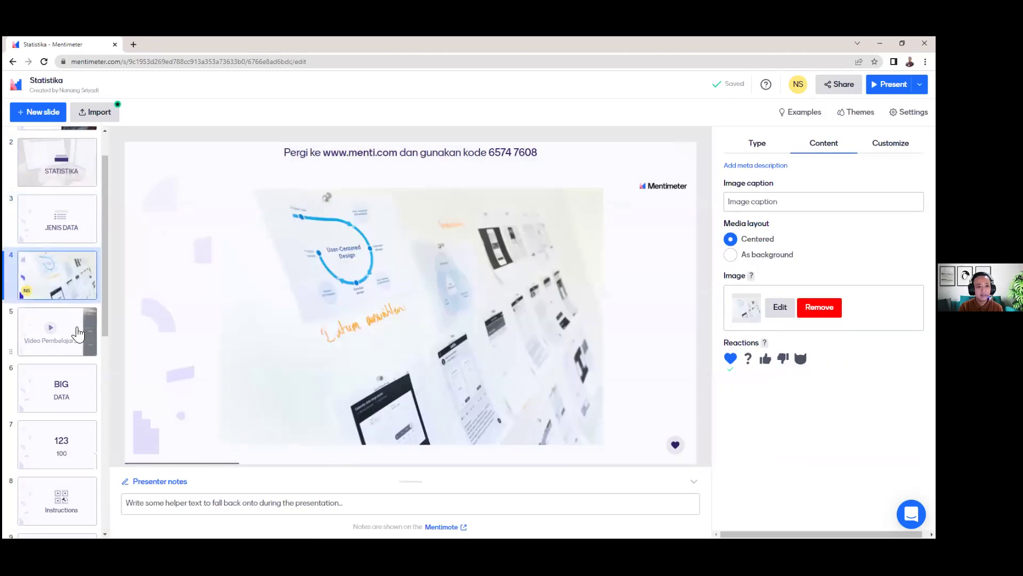
{"action": "left_click", "coordinate": [78, 333]}
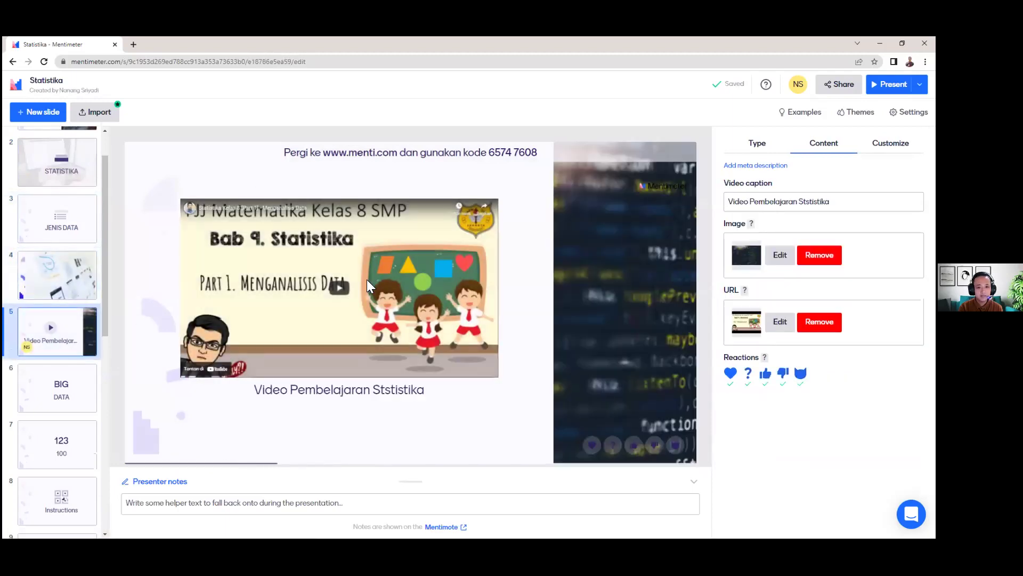
{"action": "scroll", "coordinate": [59, 373], "scroll_direction": "down", "scroll_amount": 1}
{"action": "left_click", "coordinate": [58, 352]}
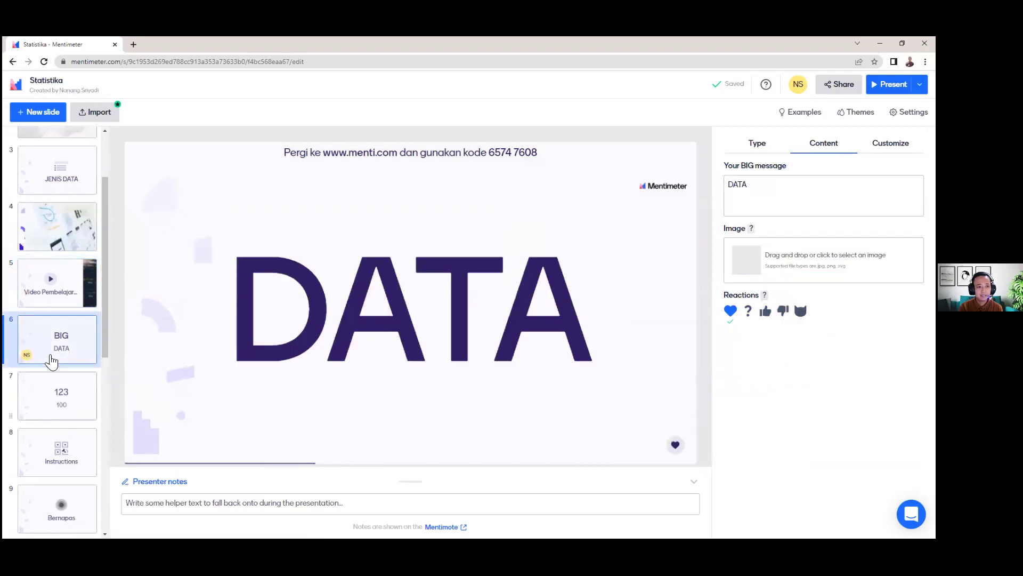
{"action": "left_click", "coordinate": [59, 395]}
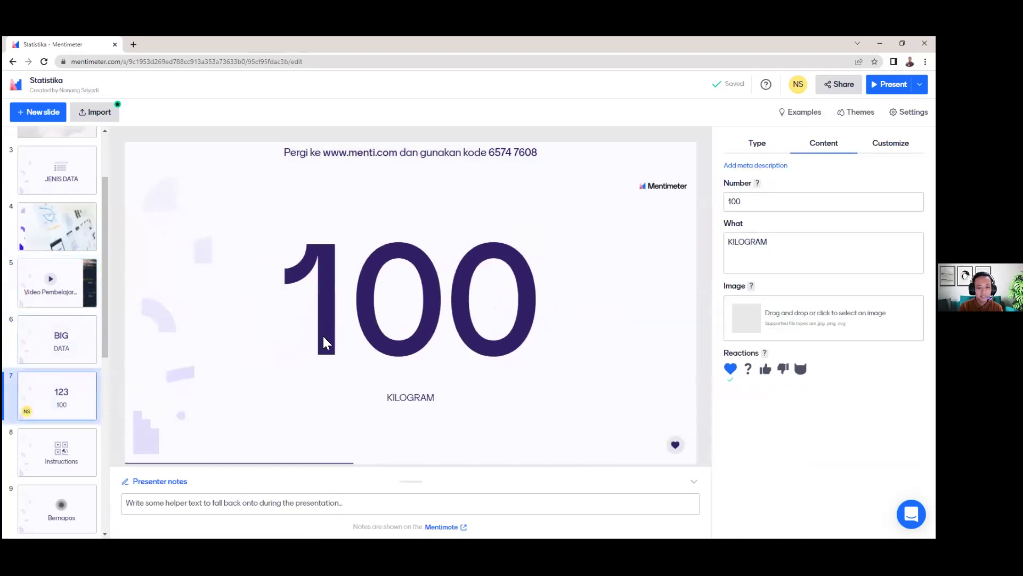
Move the Instructions slide from eighth position to the start of the Statistika presentation and check its type and content settings.
{"action": "left_click", "coordinate": [70, 459]}
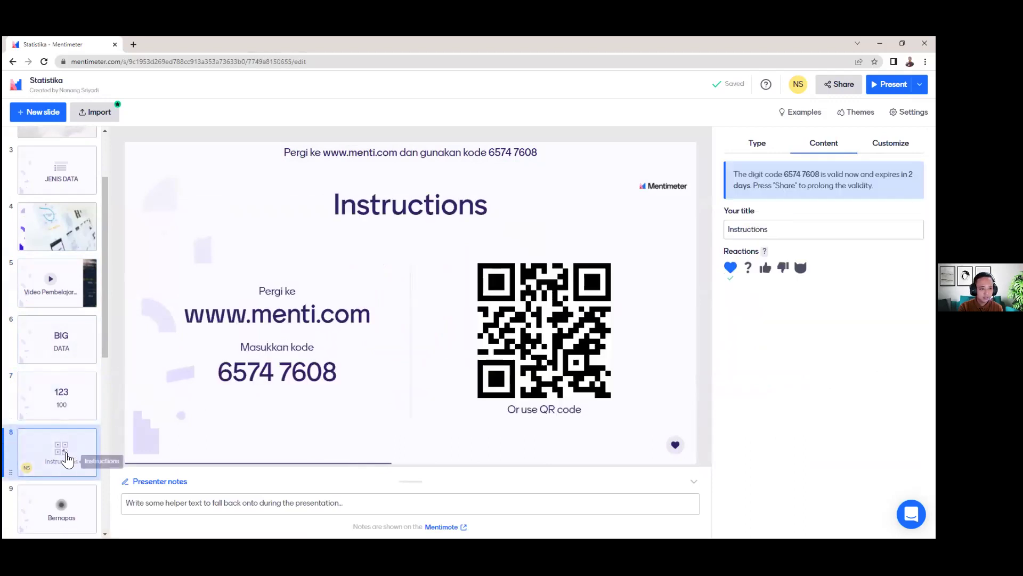
{"action": "left_click_drag", "start_coordinate": [67, 453], "coordinate": [66, 154]}
{"action": "left_click_drag", "start_coordinate": [106, 198], "coordinate": [108, 231]}
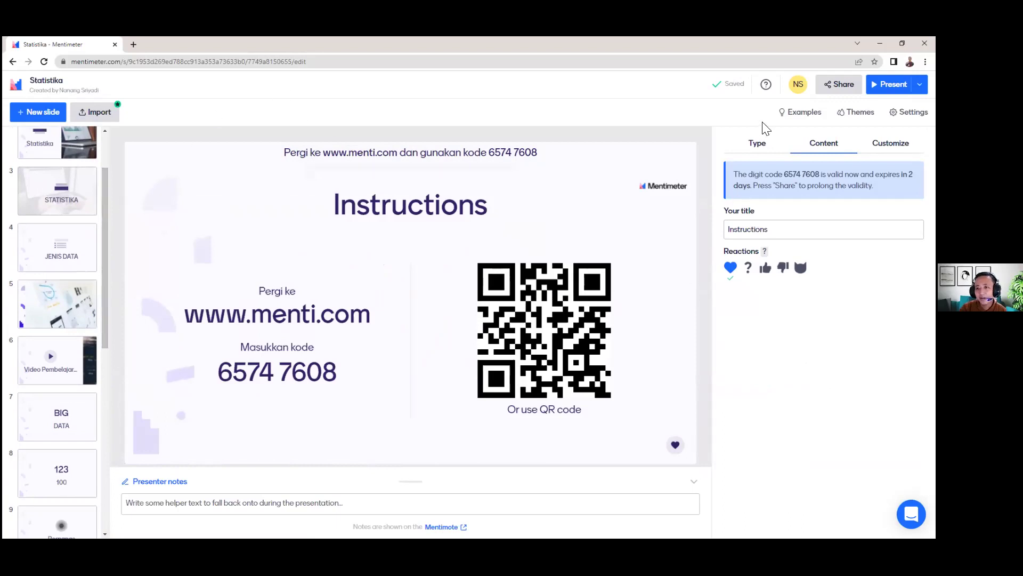
{"action": "left_click", "coordinate": [756, 144]}
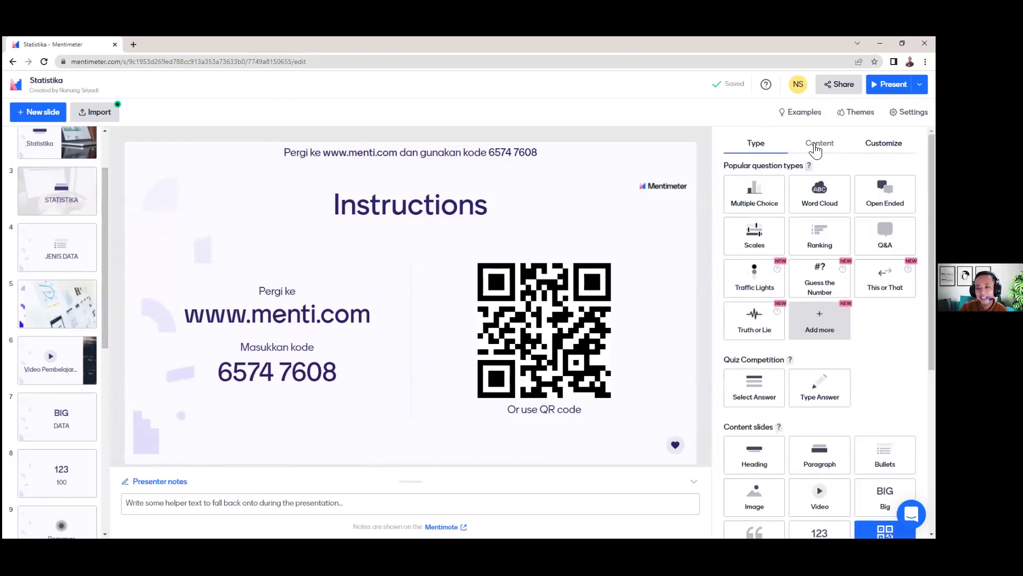
{"action": "left_click", "coordinate": [815, 149]}
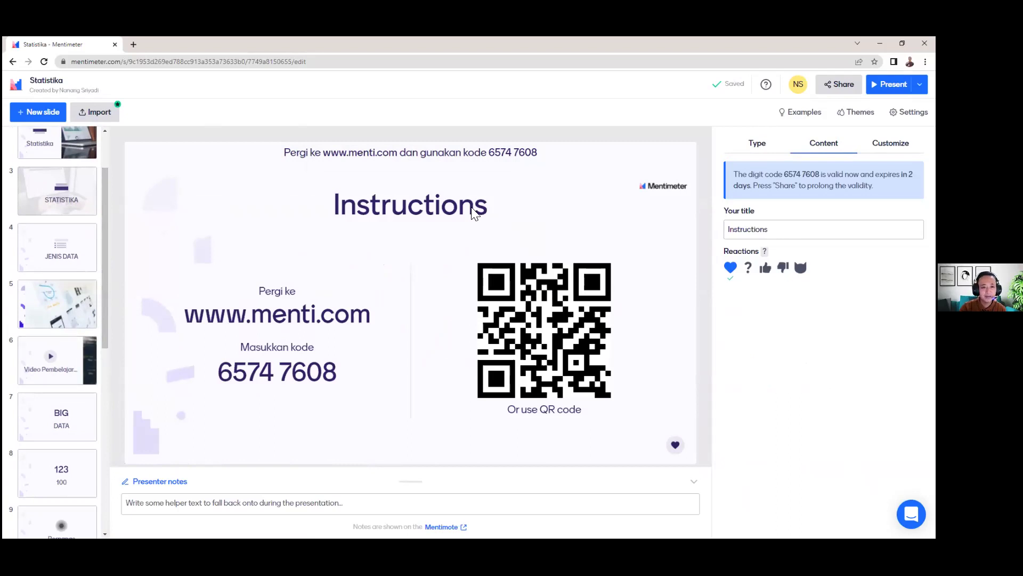
Examine the remaining slides of the presentation, including Bernapas, Drum roll and the Miro board slide Papan tulis.
{"action": "scroll", "coordinate": [104, 343], "scroll_direction": "down", "scroll_amount": 5}
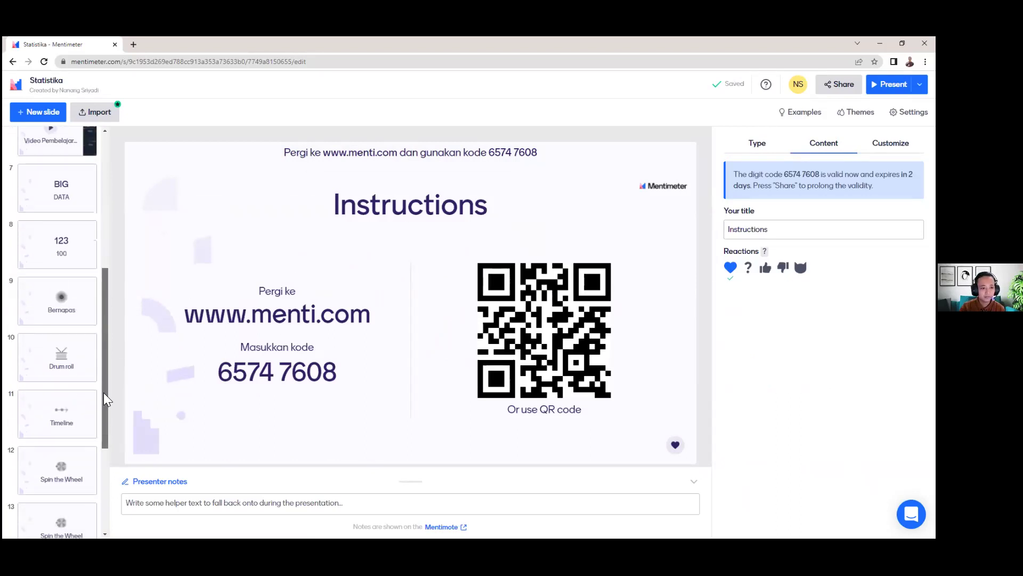
{"action": "left_click", "coordinate": [62, 309]}
{"action": "left_click", "coordinate": [73, 364]}
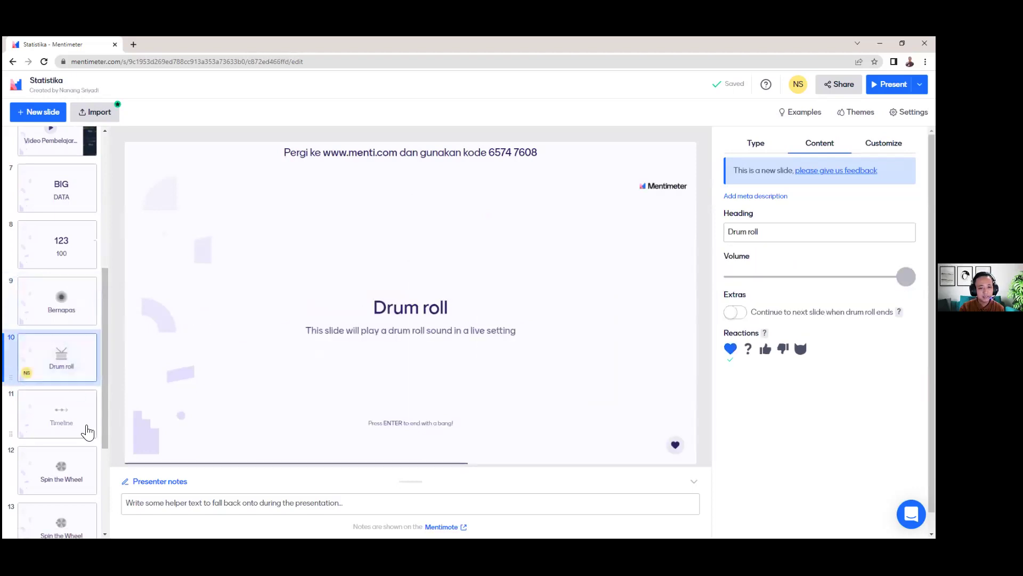
{"action": "scroll", "coordinate": [82, 453], "scroll_direction": "down", "scroll_amount": 4}
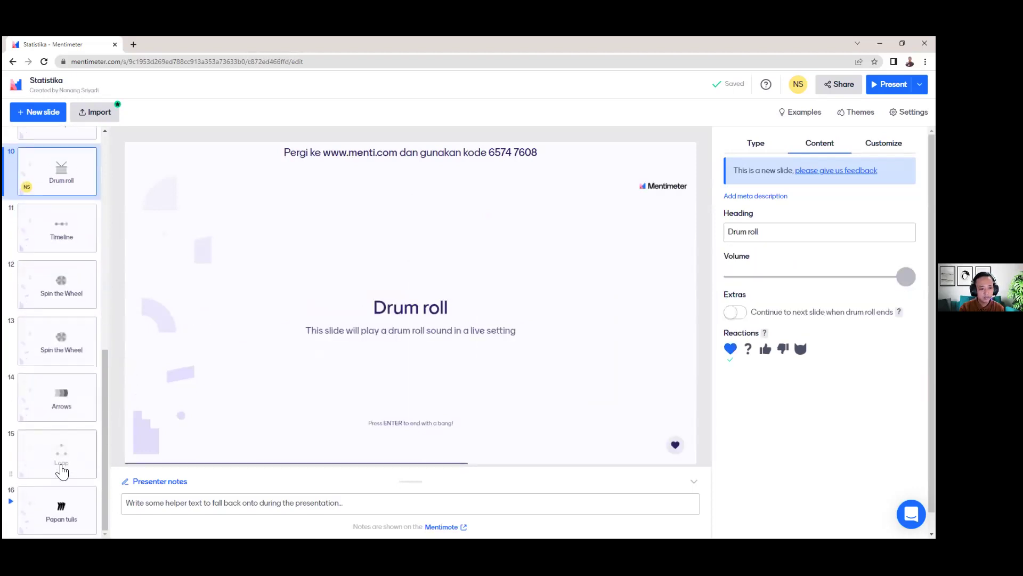
{"action": "left_click", "coordinate": [56, 515]}
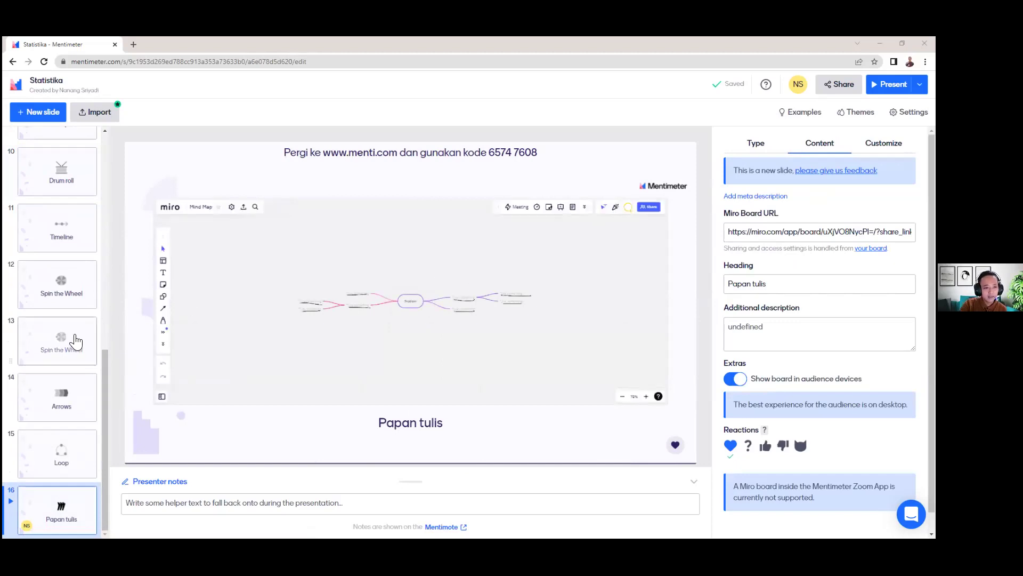
{"action": "left_click_drag", "start_coordinate": [105, 409], "coordinate": [114, 143]}
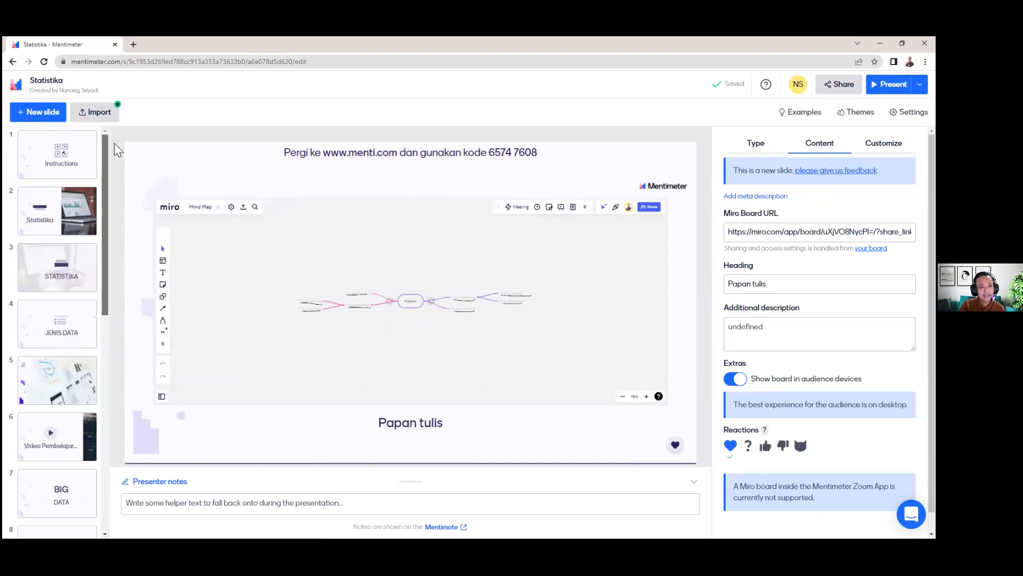
Present the Statistika presentation from its Instructions slide and reveal the participation link at the joining code.
{"action": "left_click", "coordinate": [70, 164]}
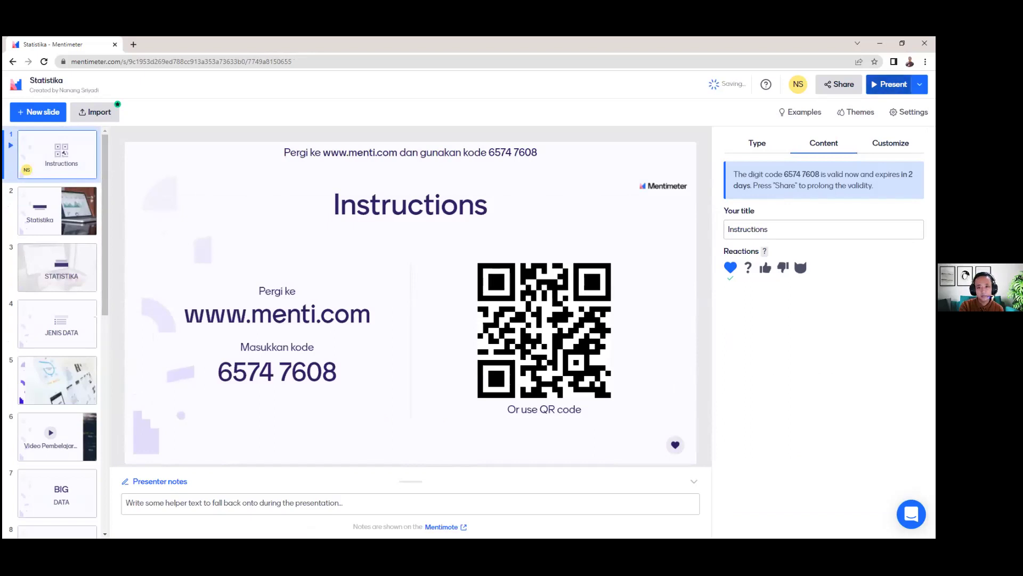
{"action": "left_click", "coordinate": [889, 84]}
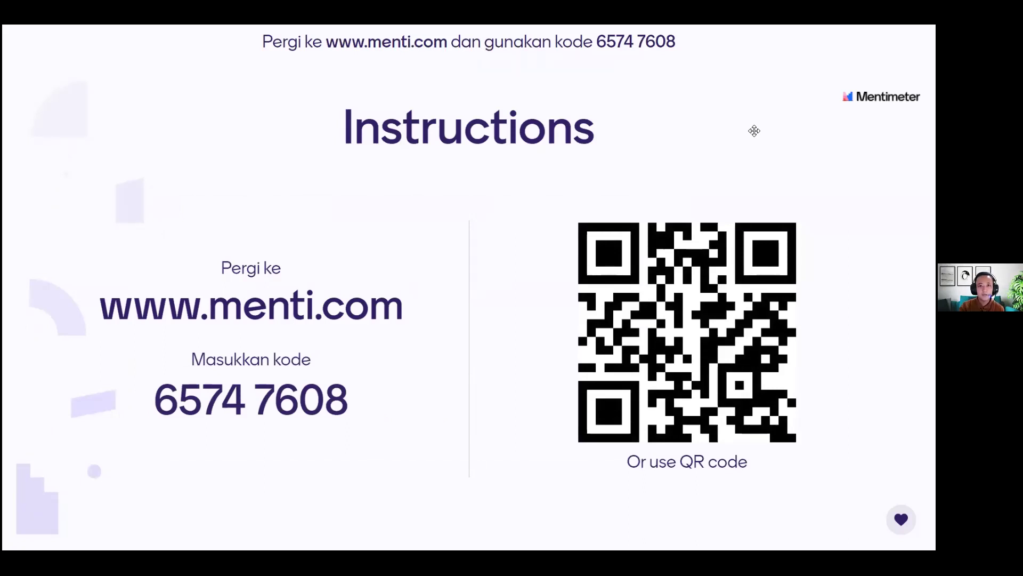
{"action": "mouse_move", "coordinate": [318, 48]}
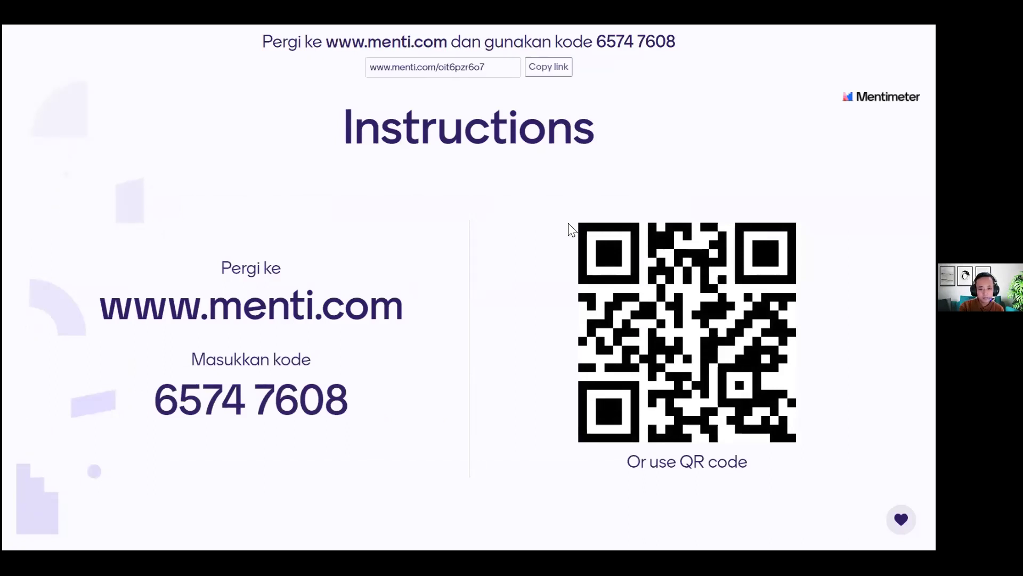